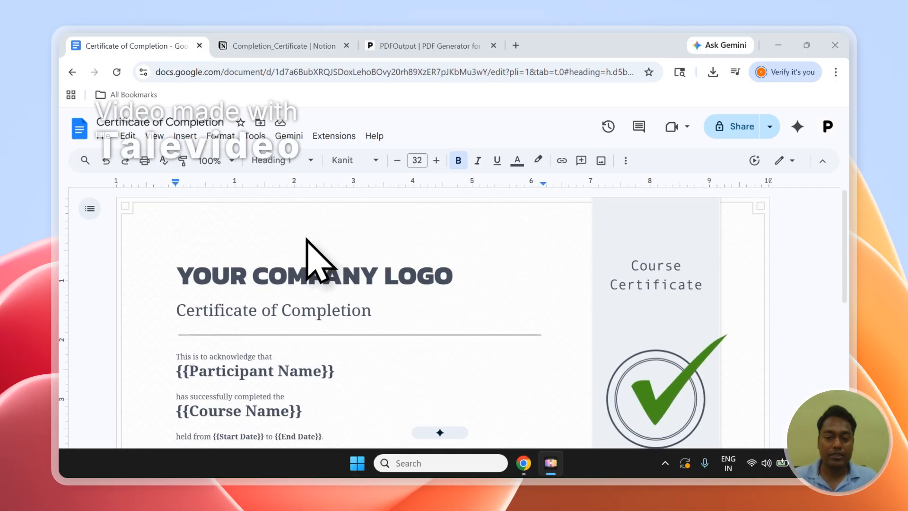
Step: Review the certificate document's placeholders such as {{Participant Name}}, {{Course Name}} and the date fields
scroll(308, 246, down, 1)
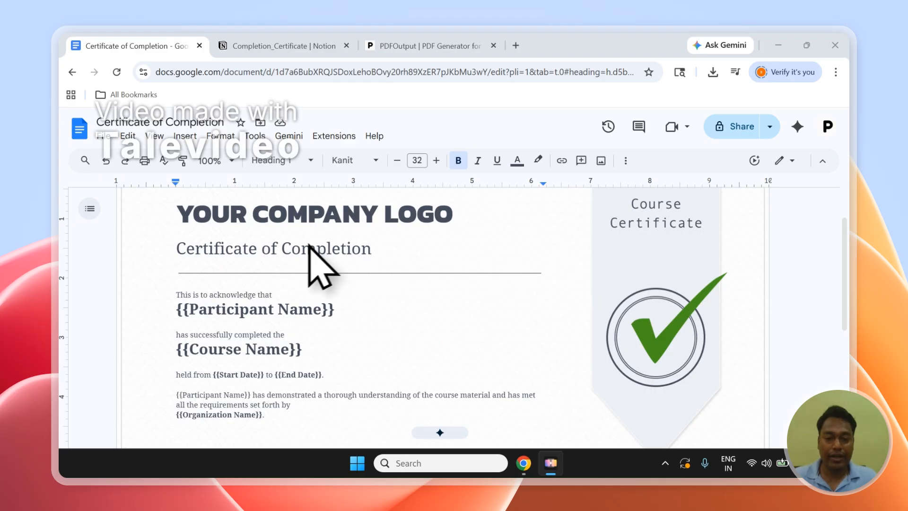
scroll(307, 251, down, 5)
scroll(305, 255, up, 5)
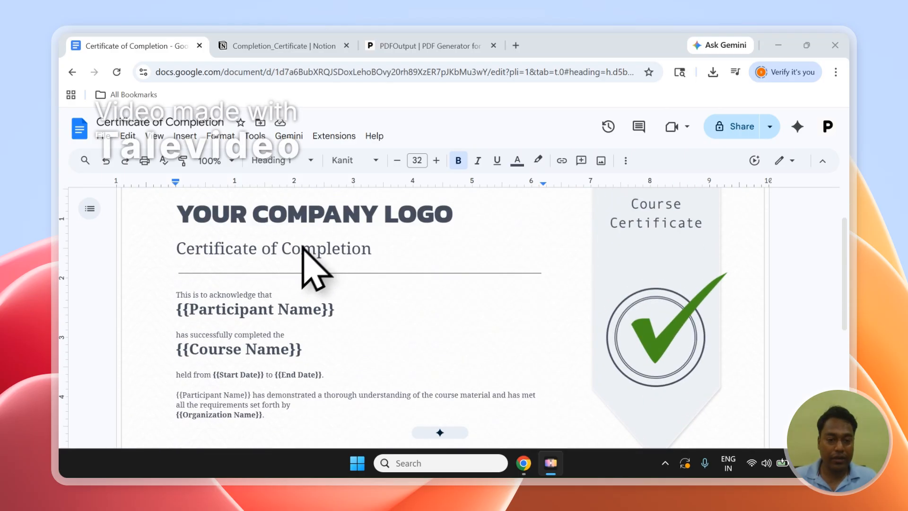
scroll(284, 278, down, 3)
scroll(294, 288, up, 4)
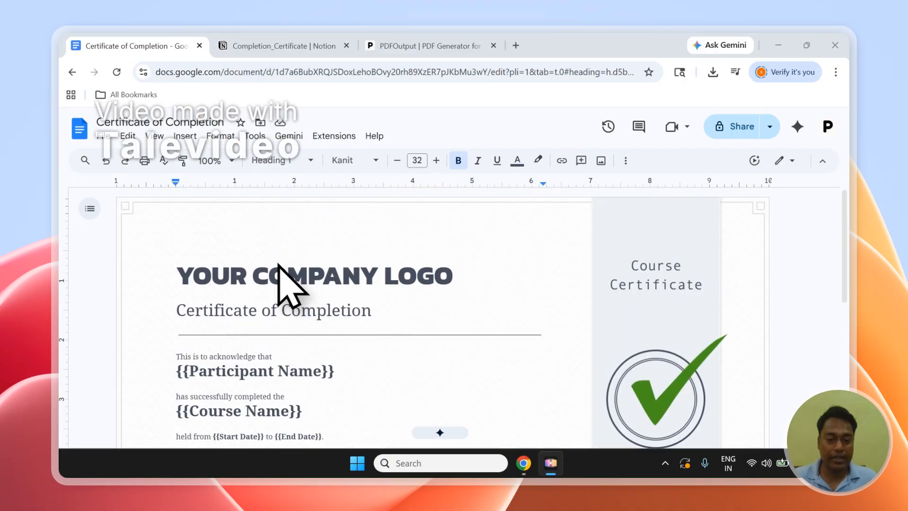
scroll(280, 267, down, 1)
click(190, 310)
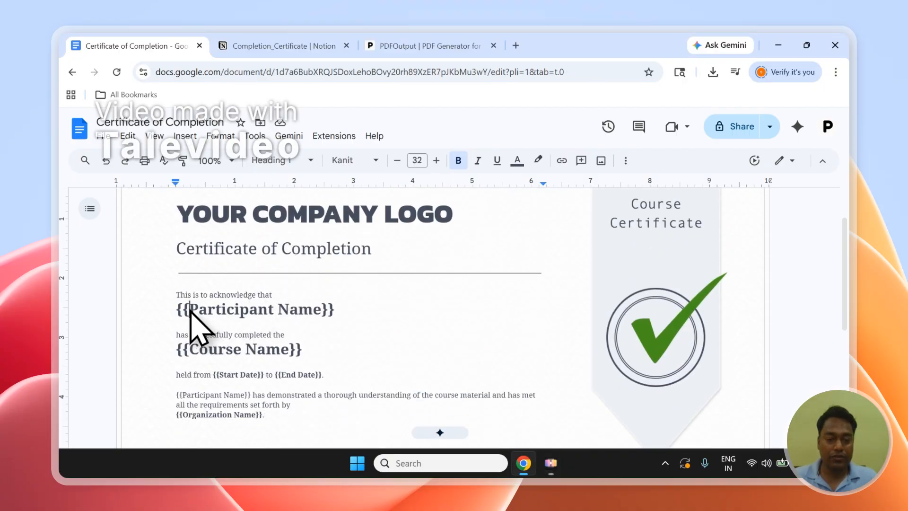
drag(190, 312, 325, 313)
click(194, 351)
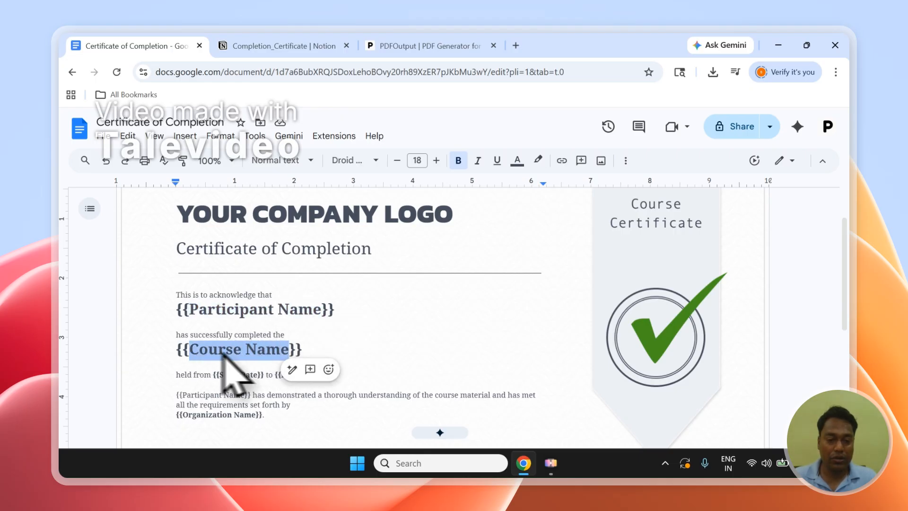
click(219, 375)
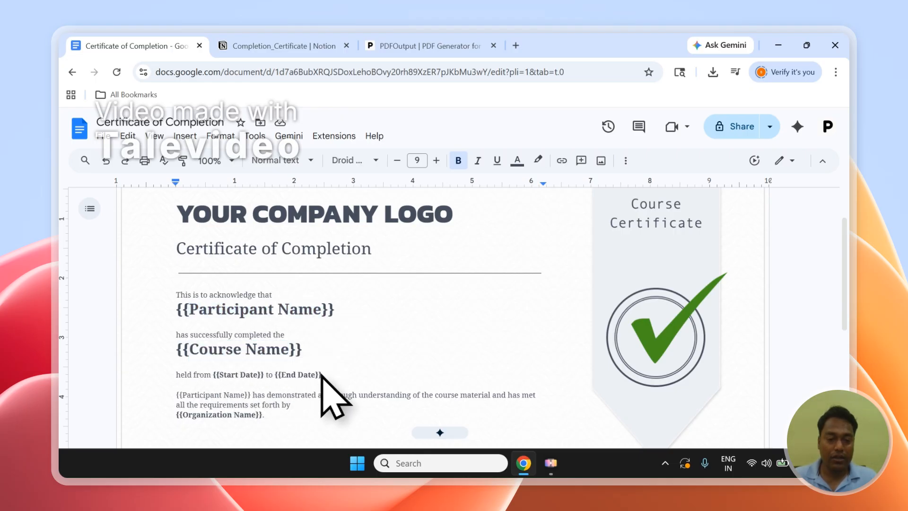
drag(303, 351, 176, 351)
drag(335, 310, 177, 314)
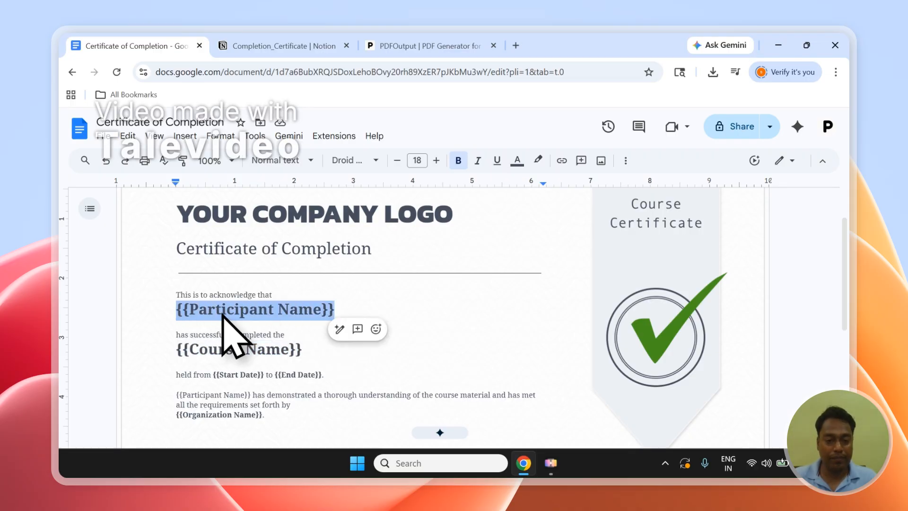
Step: Switch to the Notion Completion_Certificate database and examine its rows and columns through to image_signature
click(324, 44)
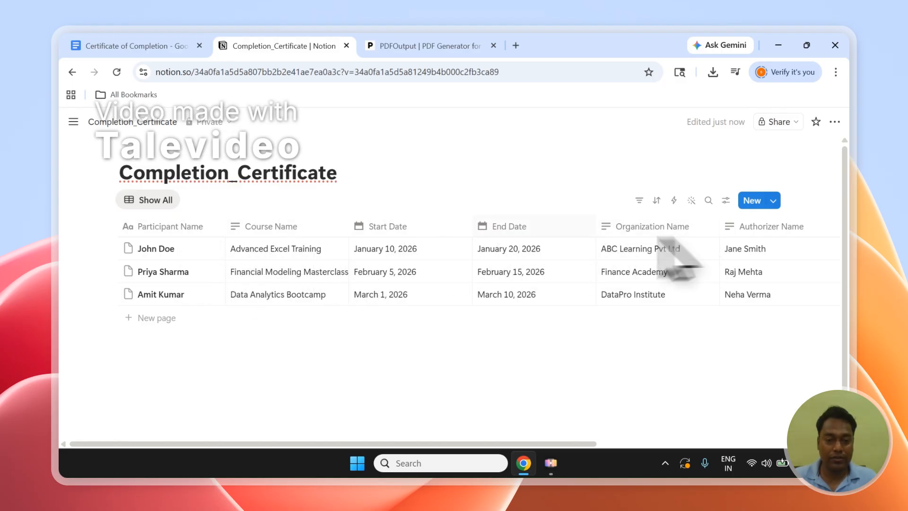
click(107, 249)
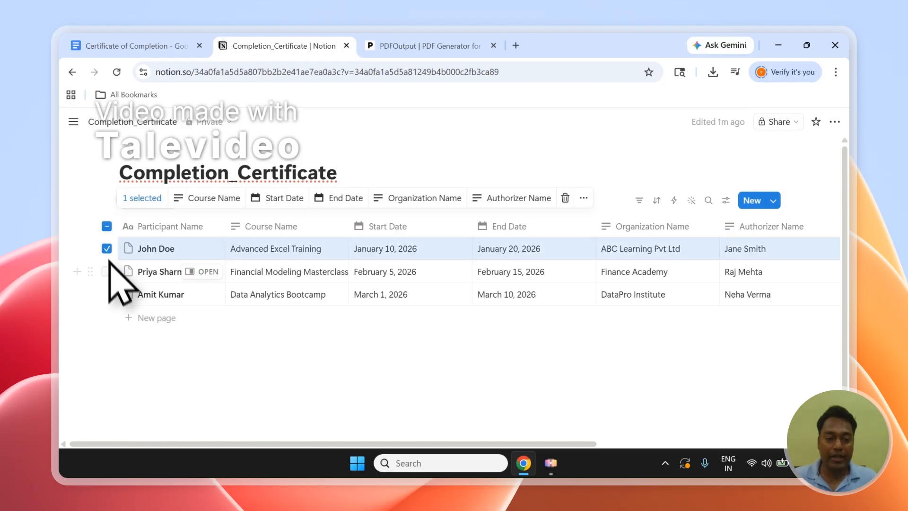
click(107, 272)
click(107, 226)
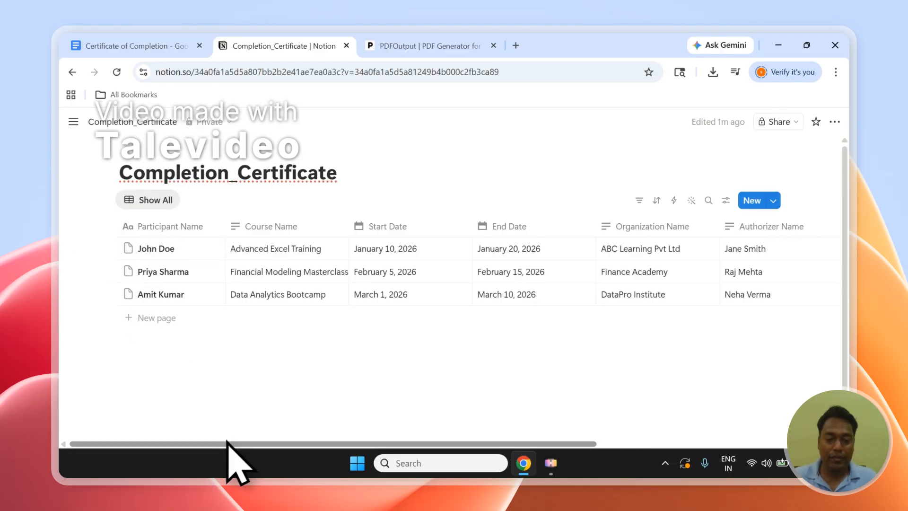
drag(228, 442, 514, 388)
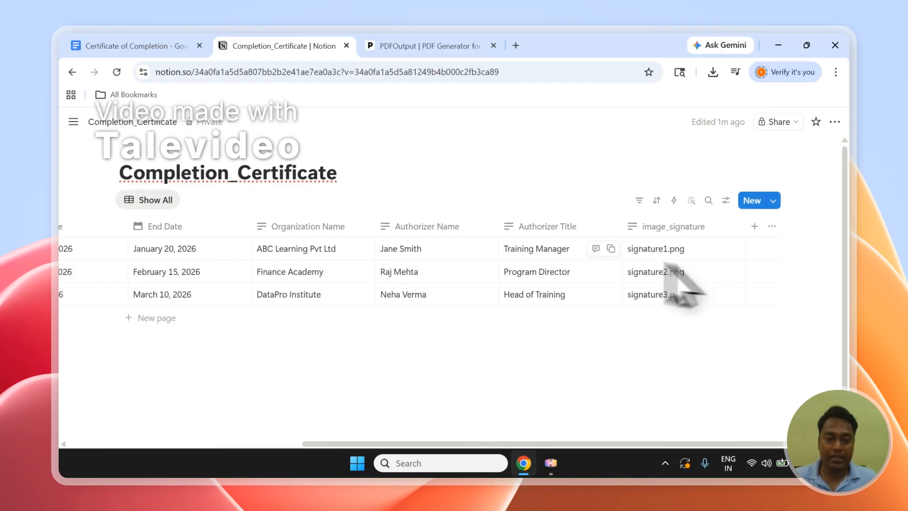
drag(636, 445, 341, 421)
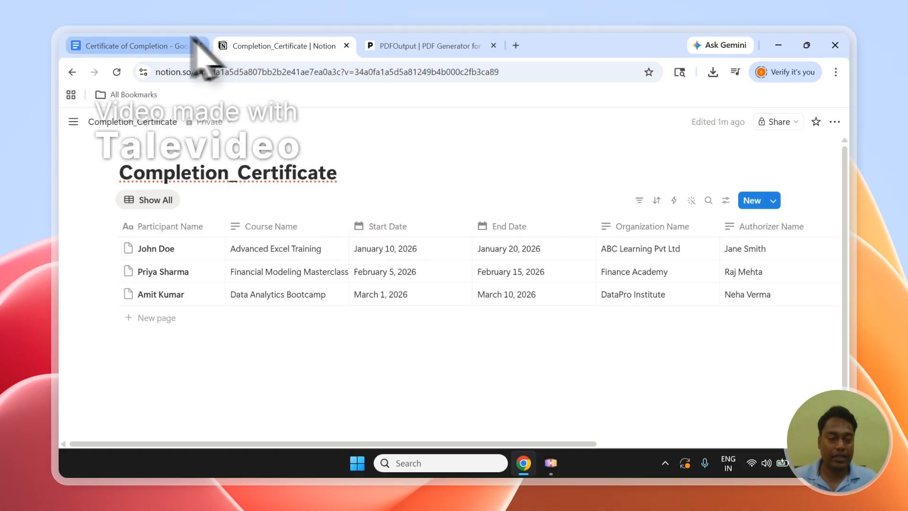
click(166, 43)
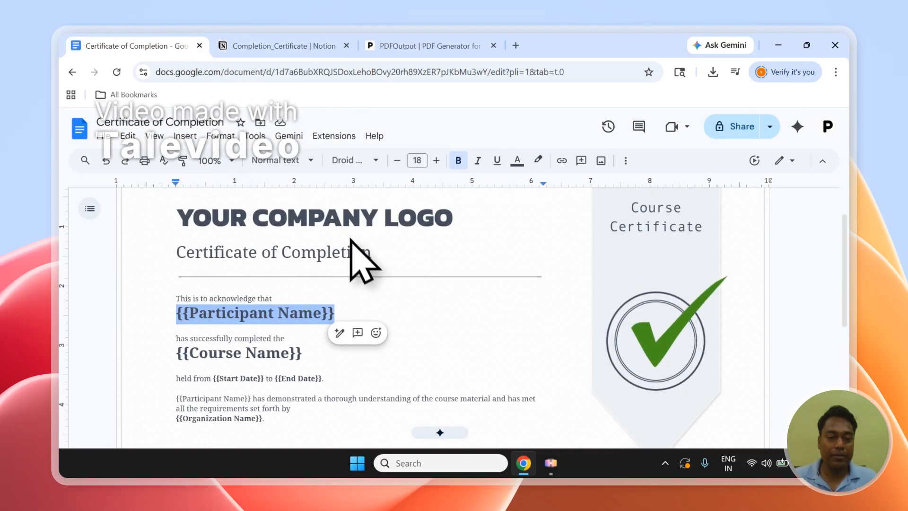
scroll(362, 251, down, 2)
scroll(363, 243, up, 2)
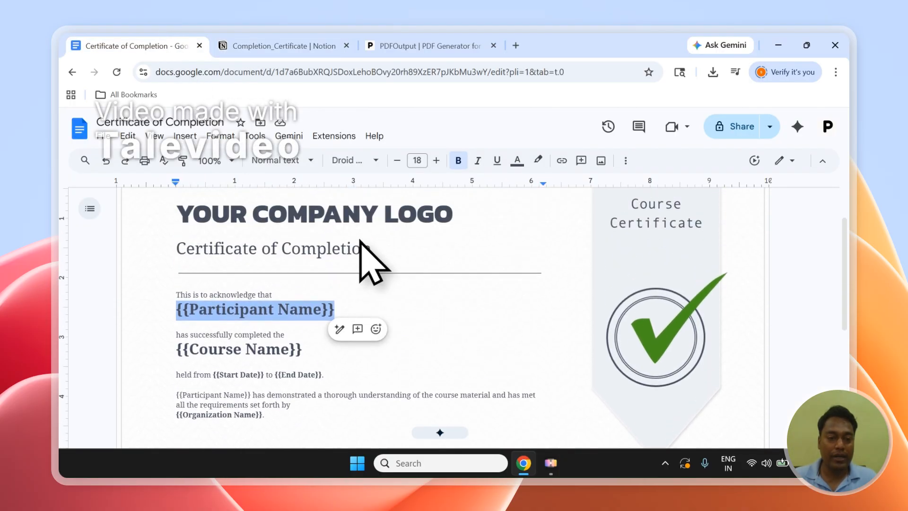
click(279, 46)
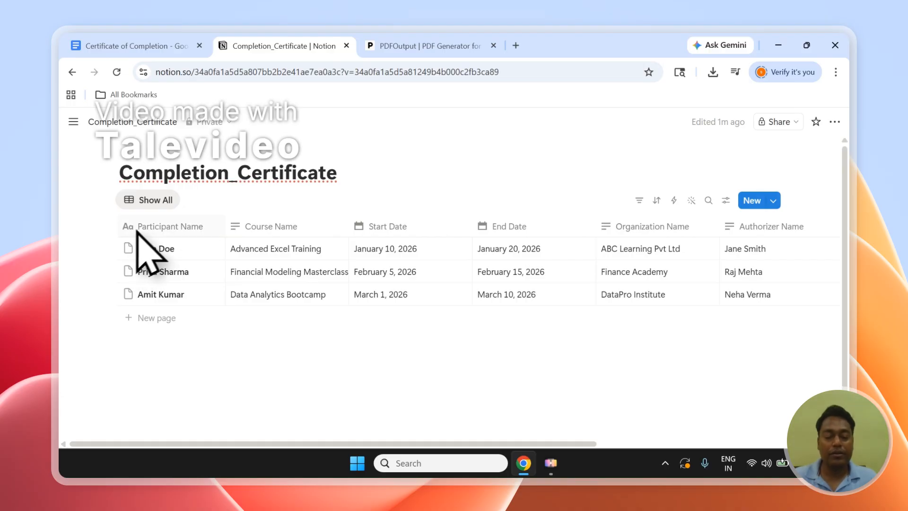
Step: Switch to the PDFOutput site and read through its homepage introduction
click(461, 47)
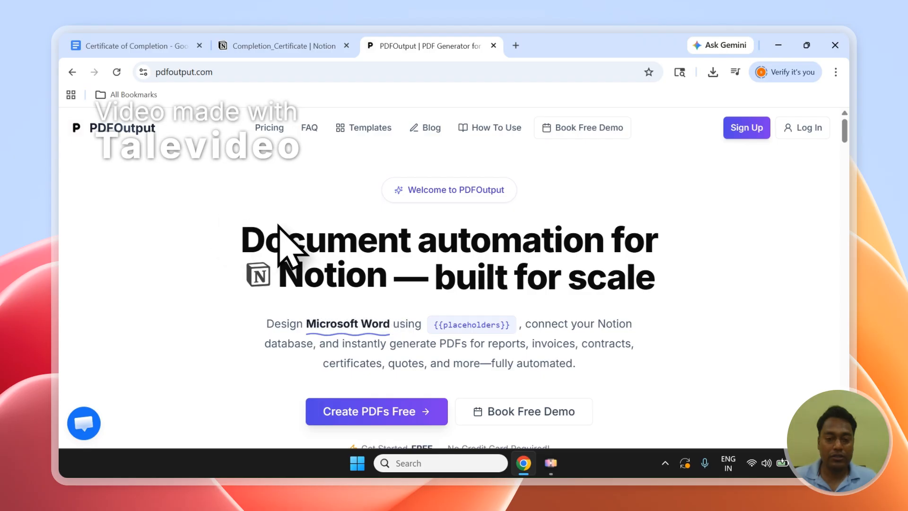
drag(247, 239, 608, 244)
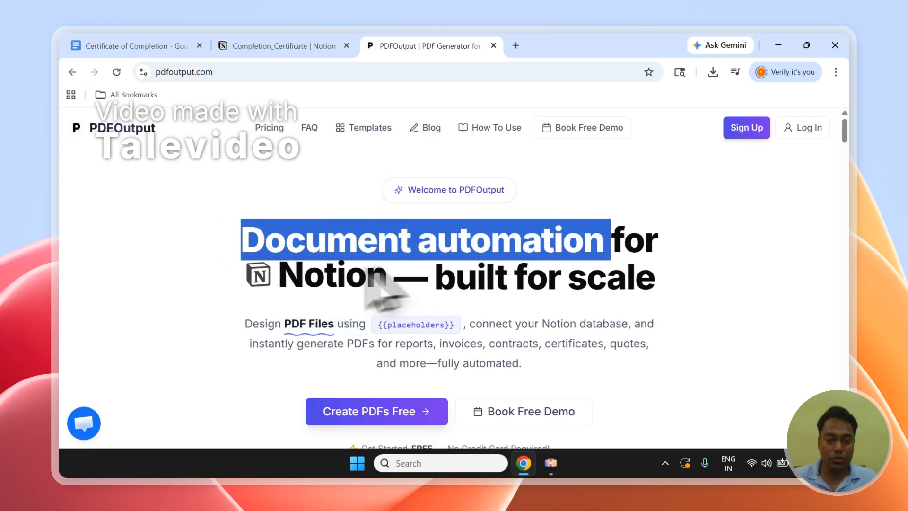
click(345, 274)
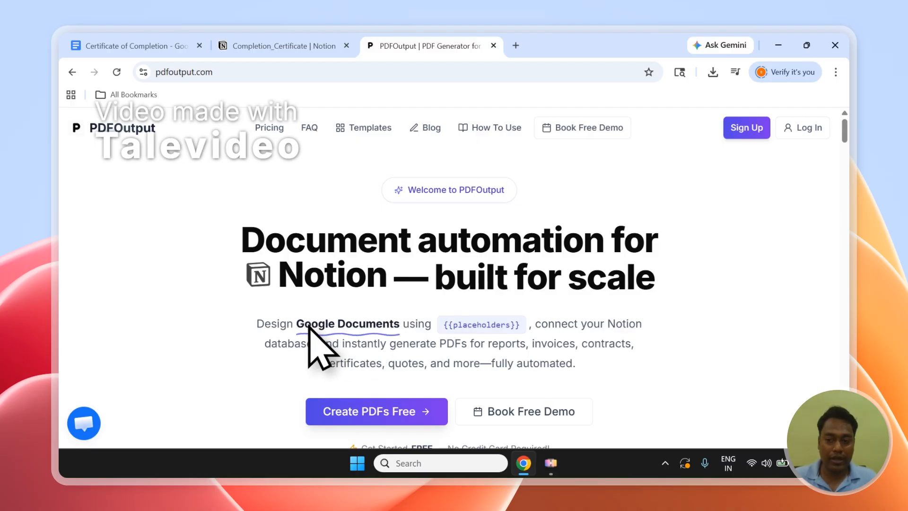
scroll(276, 187, down, 4)
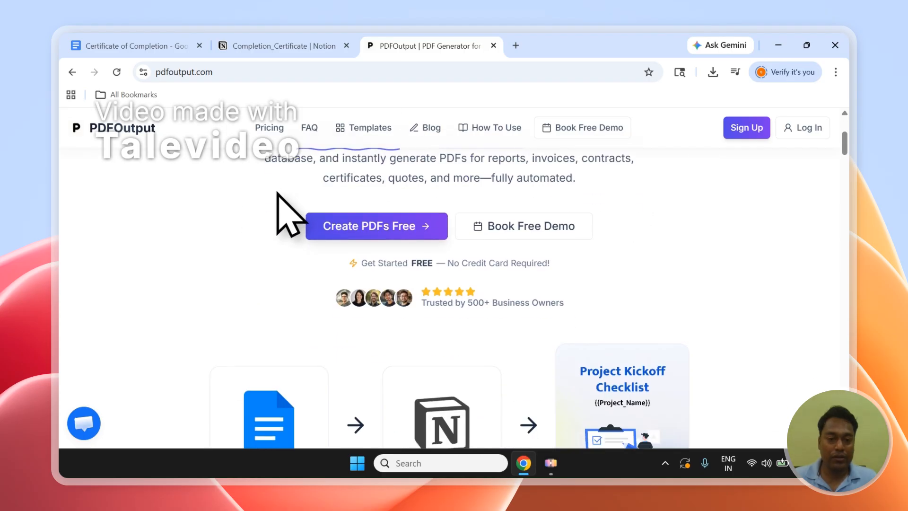
scroll(277, 194, down, 1)
scroll(277, 202, up, 1)
scroll(304, 219, down, 1)
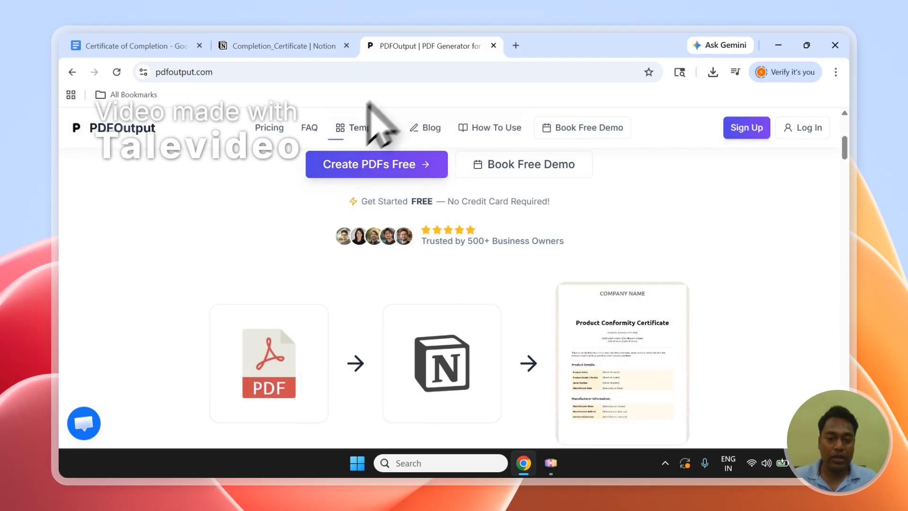
Step: Browse the PDFOutput templates gallery and search it for complete
click(364, 135)
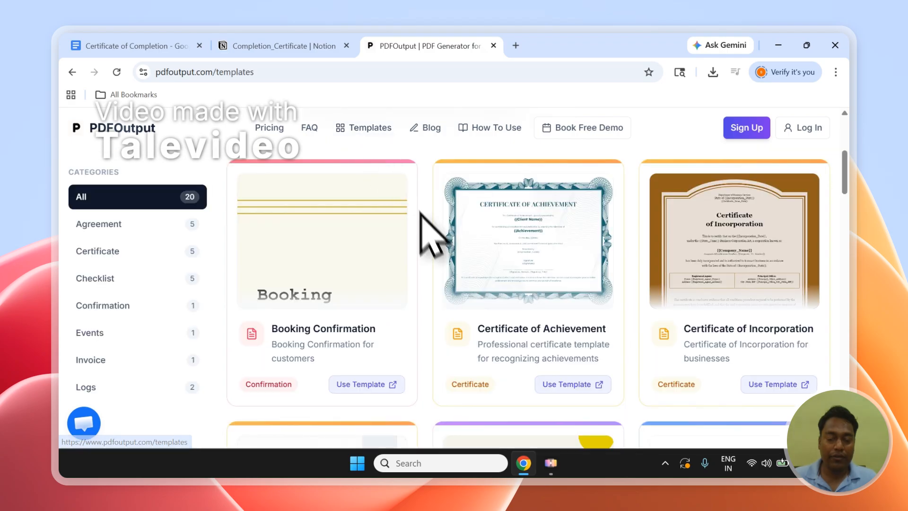
scroll(858, 193, down, 1)
scroll(858, 194, down, 20)
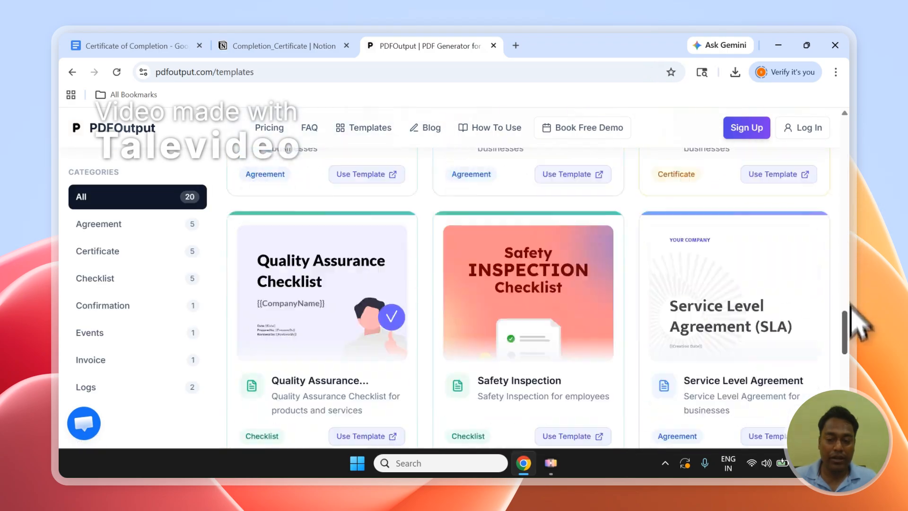
scroll(823, 331, up, 15)
scroll(846, 289, up, 6)
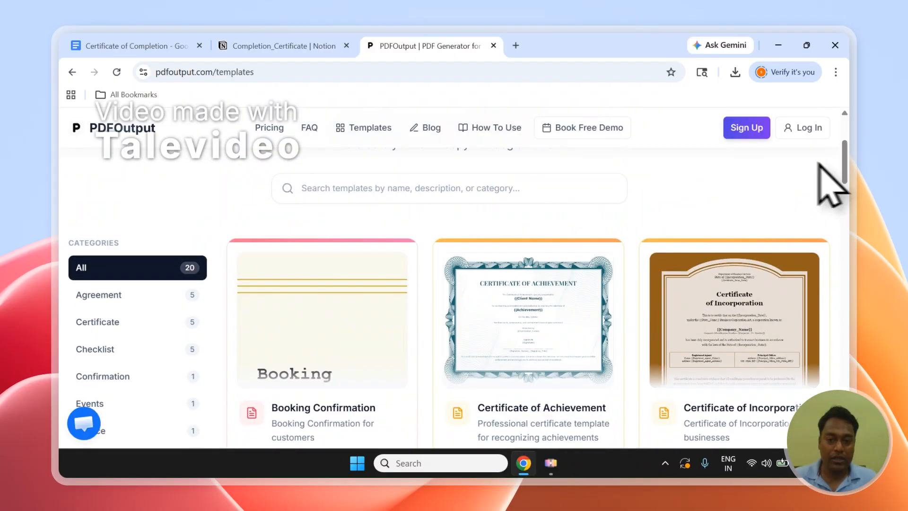
click(488, 187)
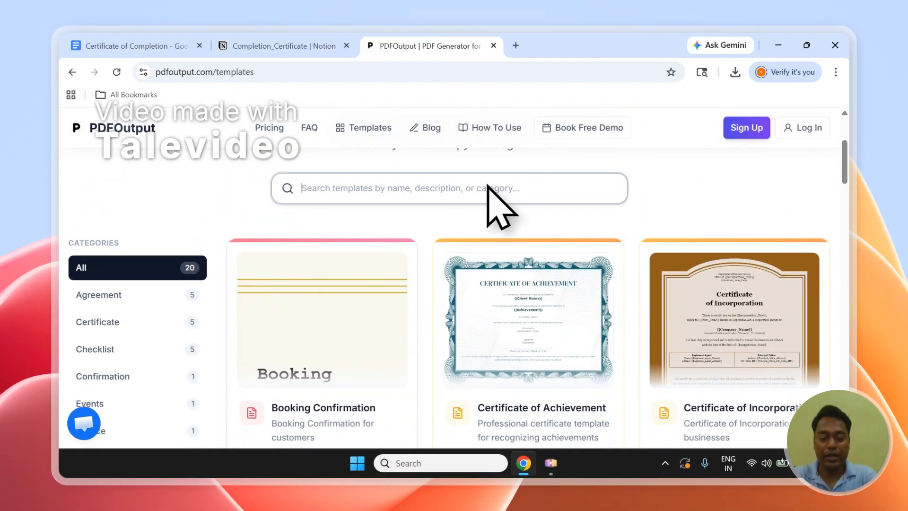
text(comple)
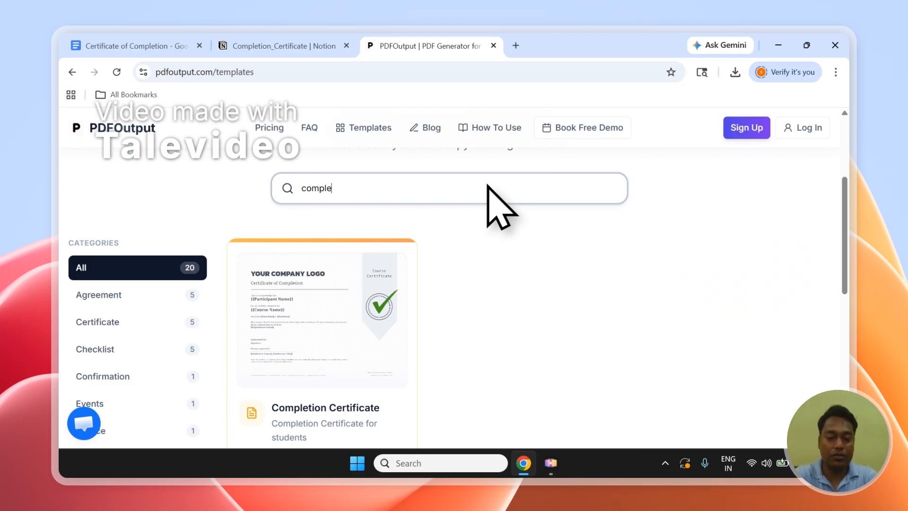
text(te)
scroll(375, 325, down, 2)
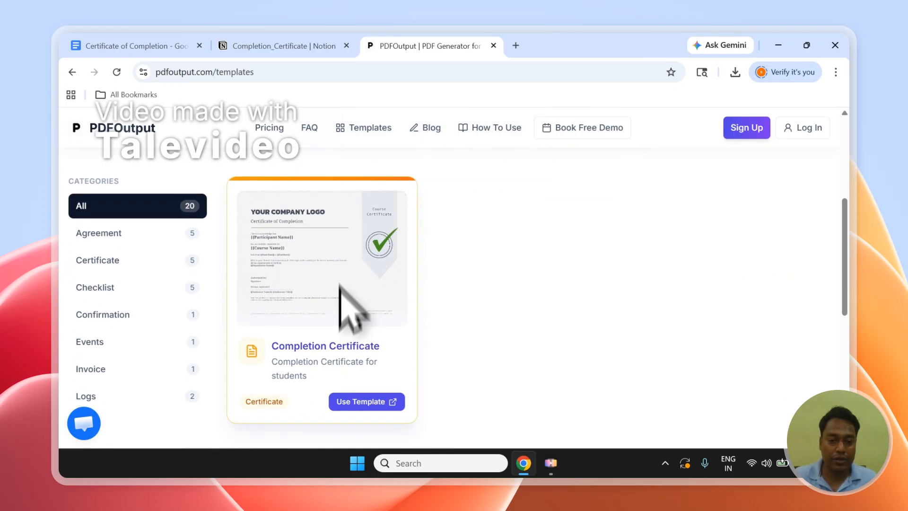
click(359, 402)
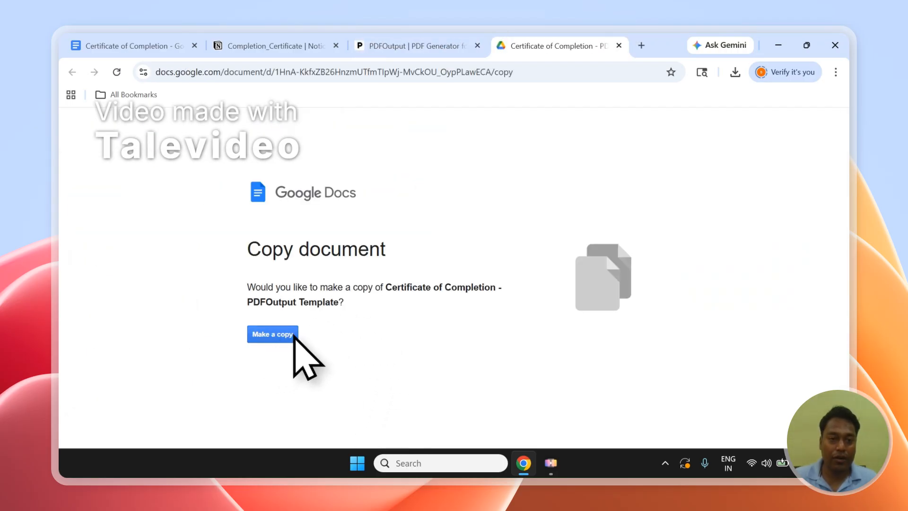
click(124, 46)
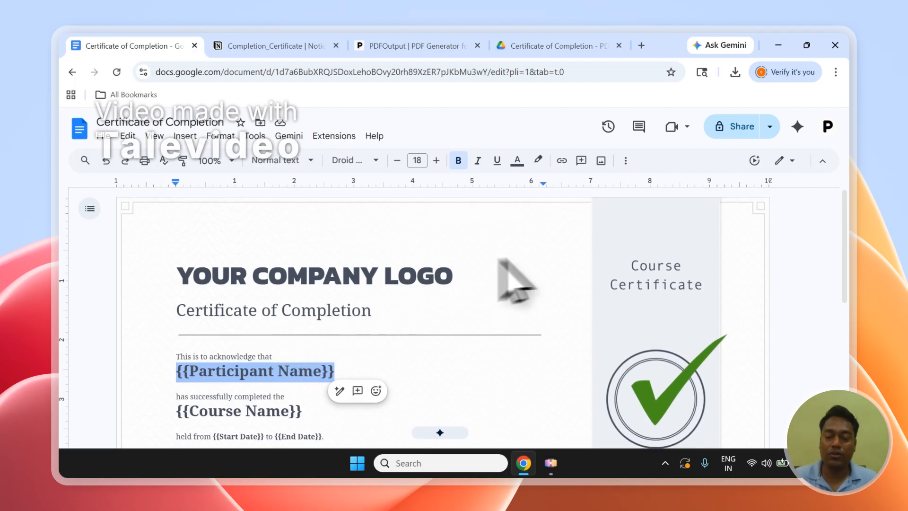
click(589, 46)
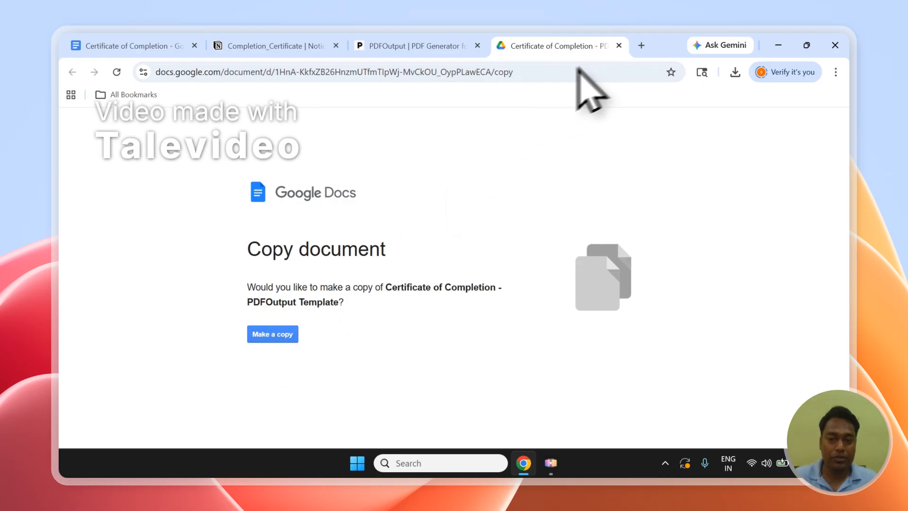
click(619, 45)
Step: Log in to PDFOutput with the Google account and continue through the access consent screens
click(143, 132)
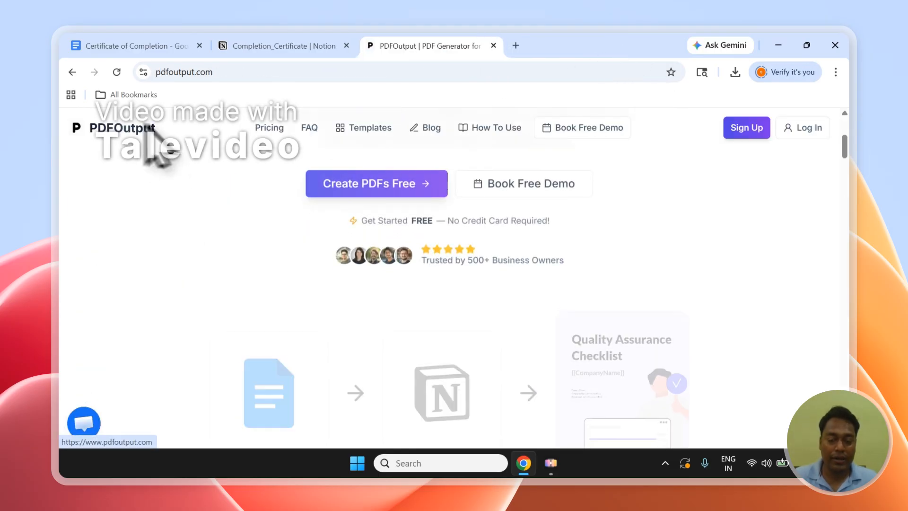
scroll(544, 177, up, 4)
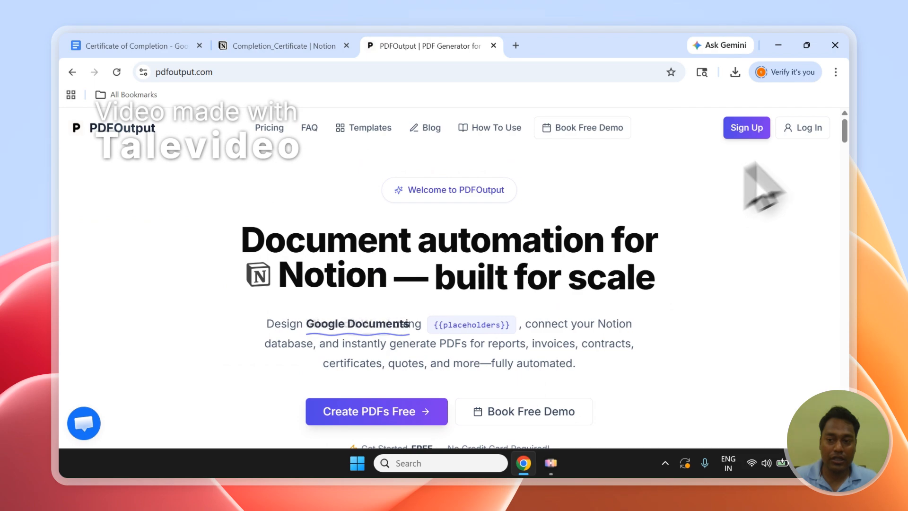
click(804, 128)
click(462, 300)
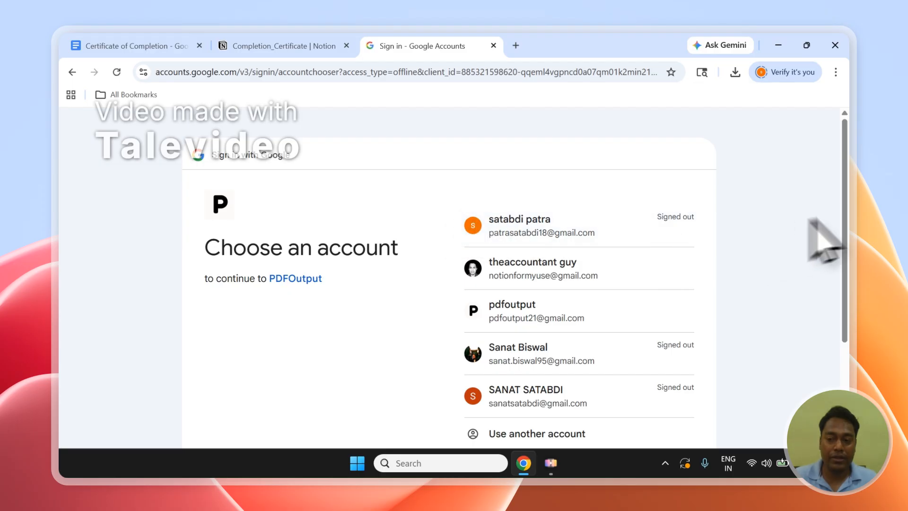
click(597, 318)
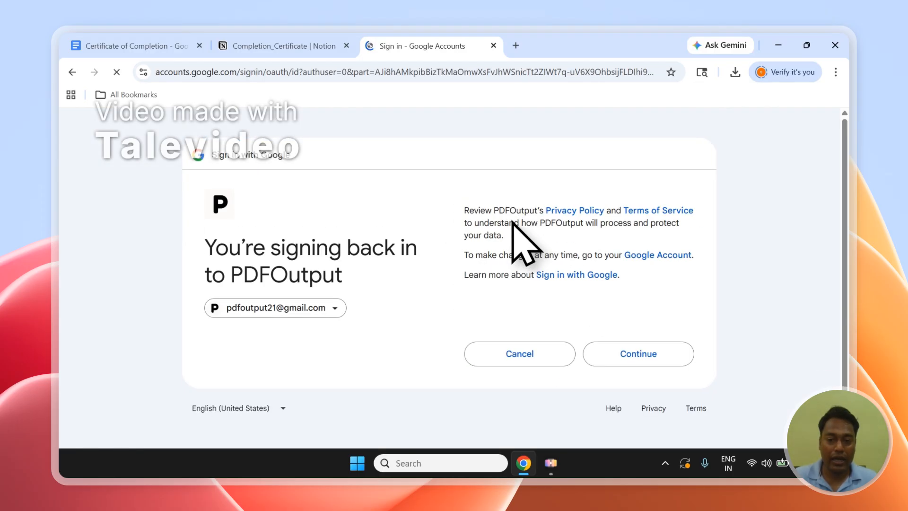
click(624, 355)
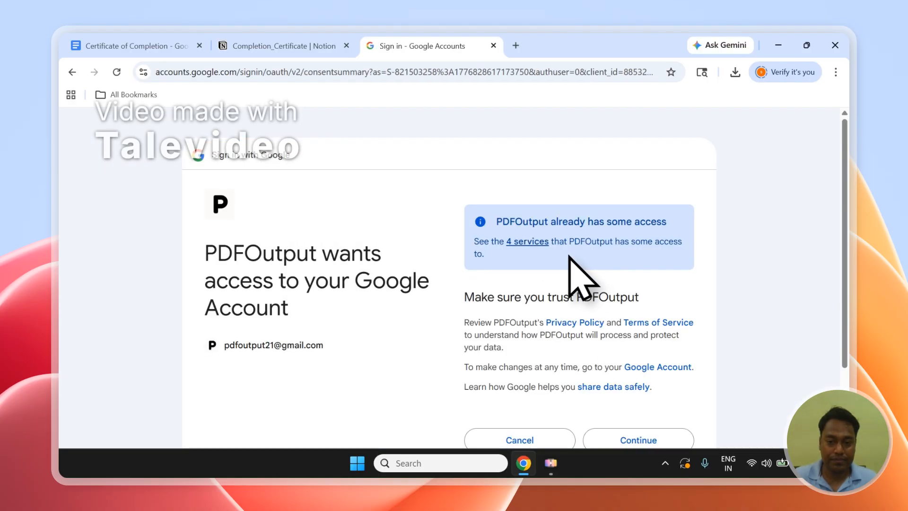
click(640, 439)
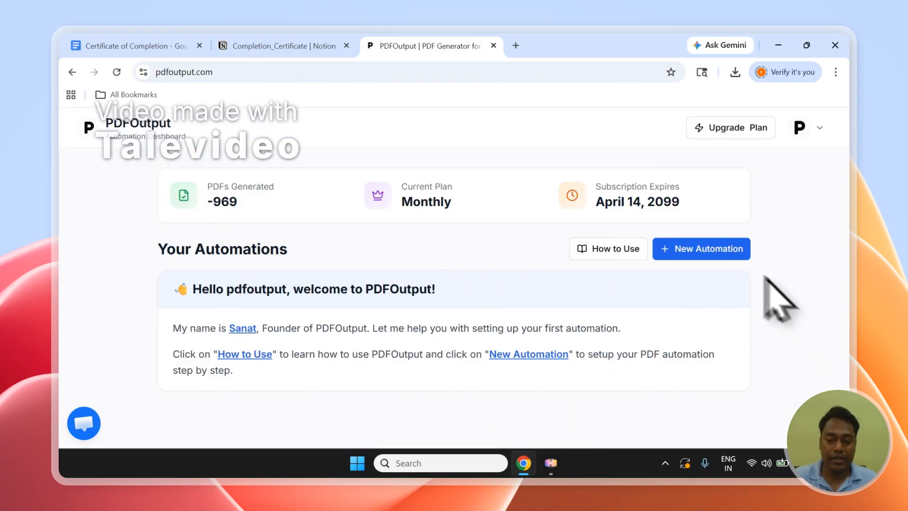
Step: Create a new automation named Completion Certificates
click(680, 255)
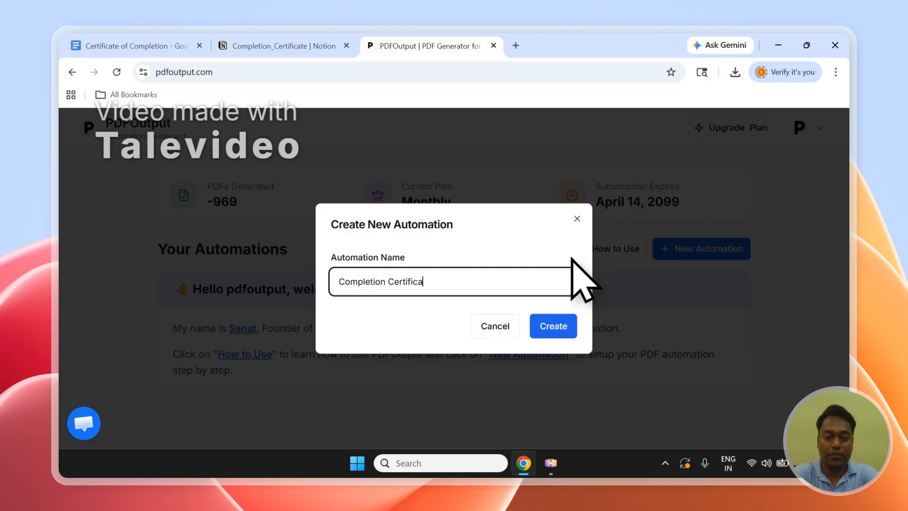
click(553, 326)
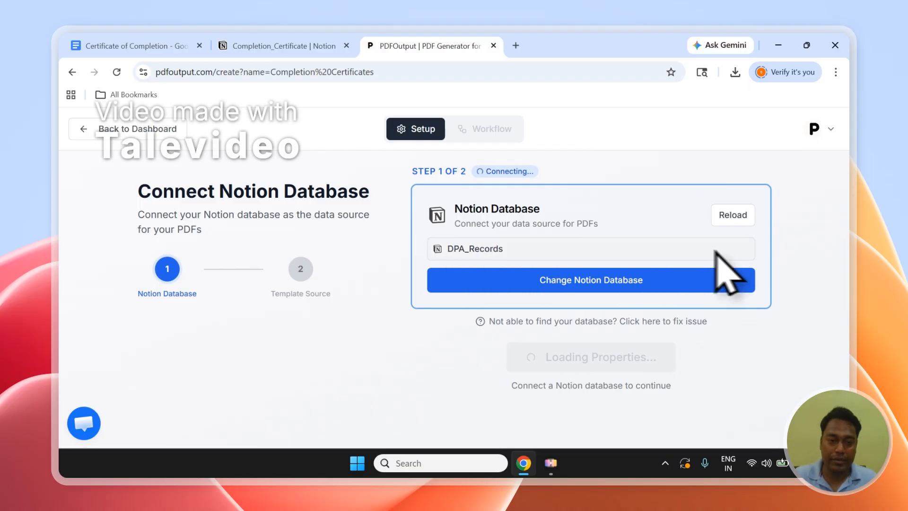
Step: Check the Notion tab and the list of databases available in the Notion database selector
click(318, 45)
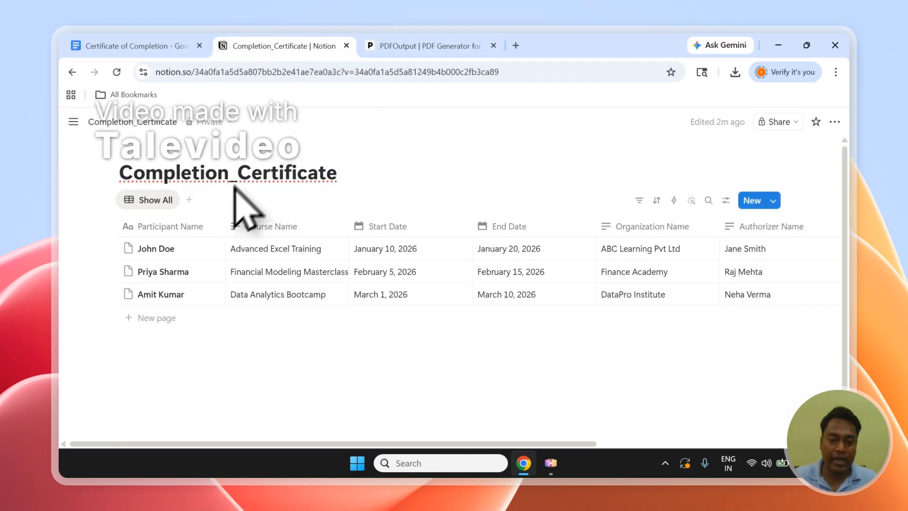
click(412, 46)
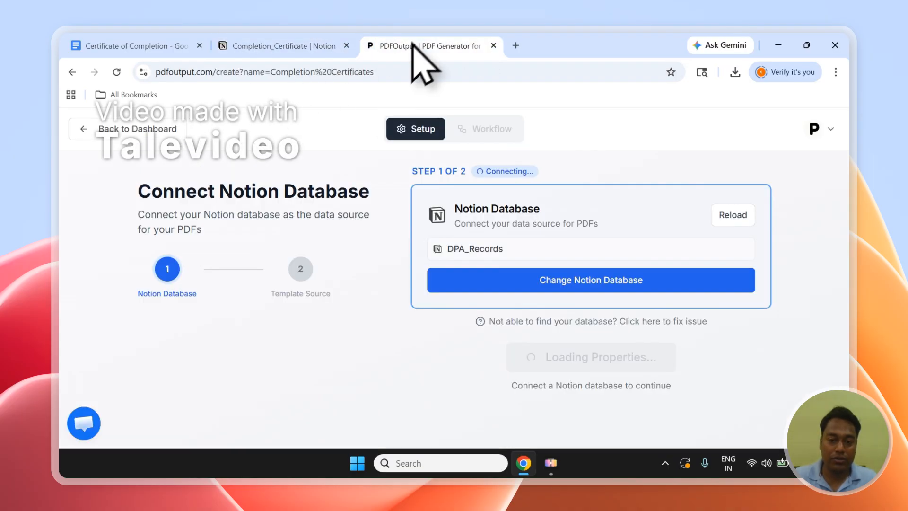
click(546, 278)
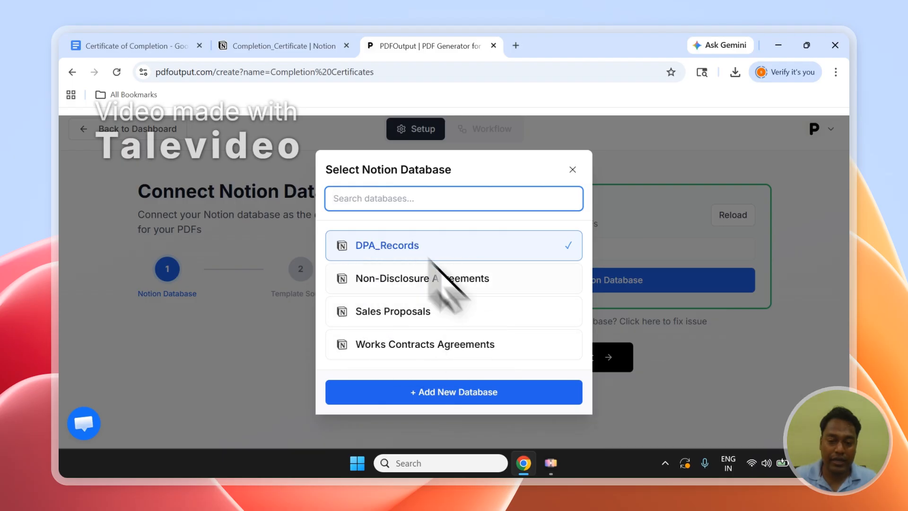
click(433, 417)
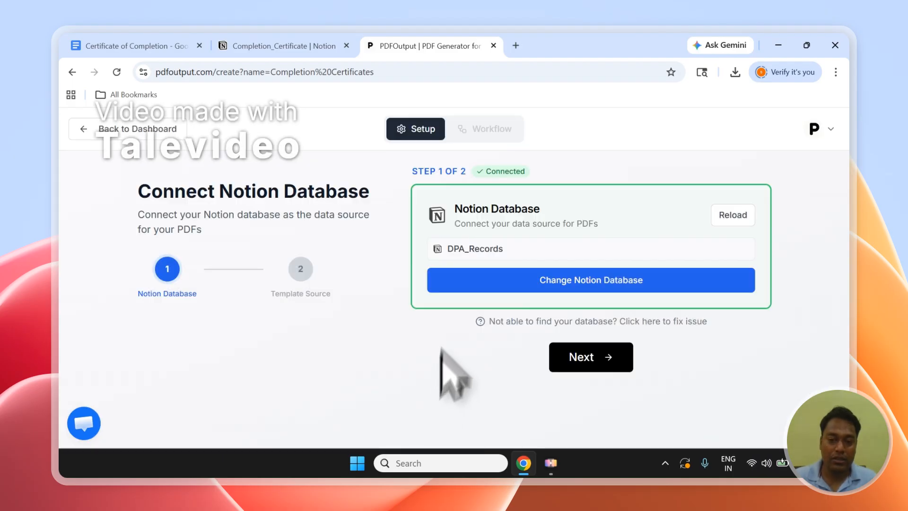
Step: Start connecting a different Notion database and copy the Completion_Certificate database title from the Notion page
click(447, 279)
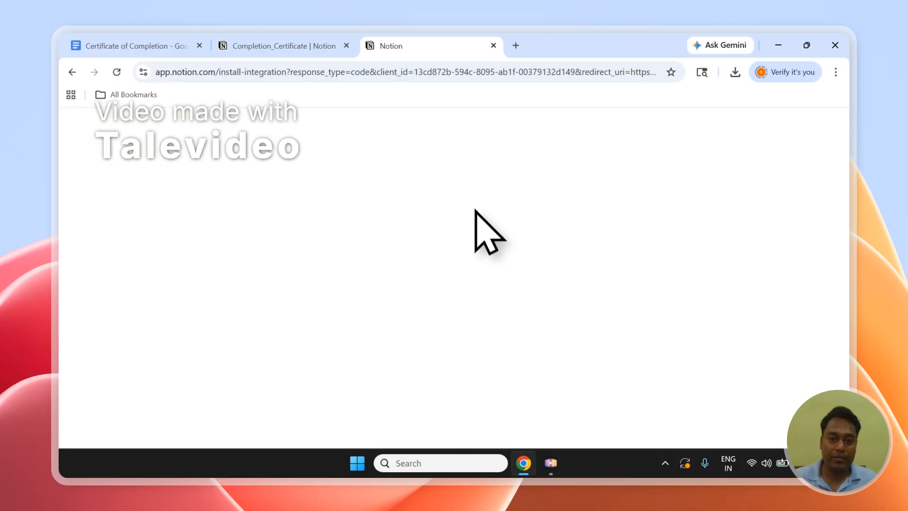
click(278, 42)
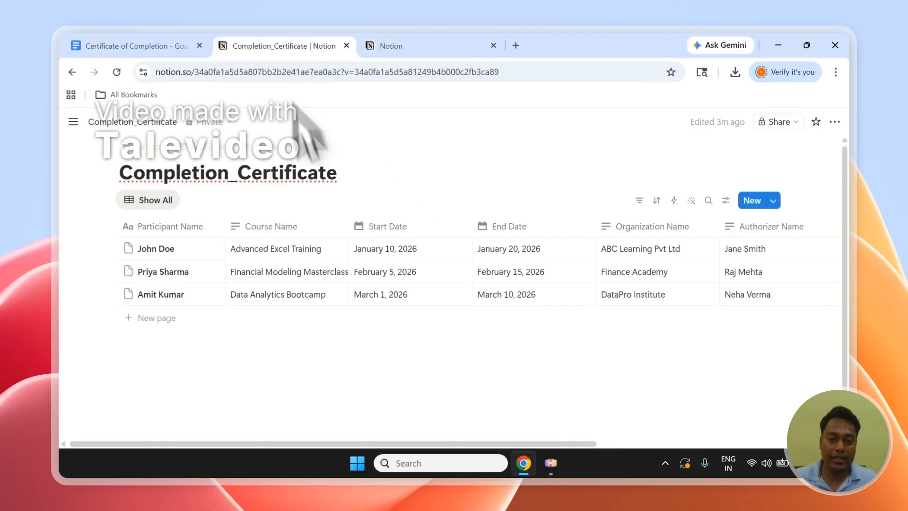
drag(338, 173, 185, 174)
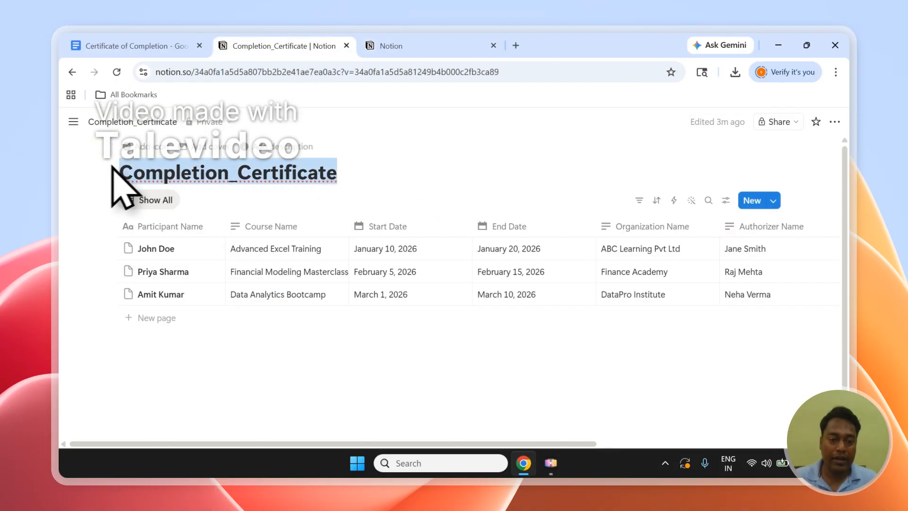
right_click(163, 177)
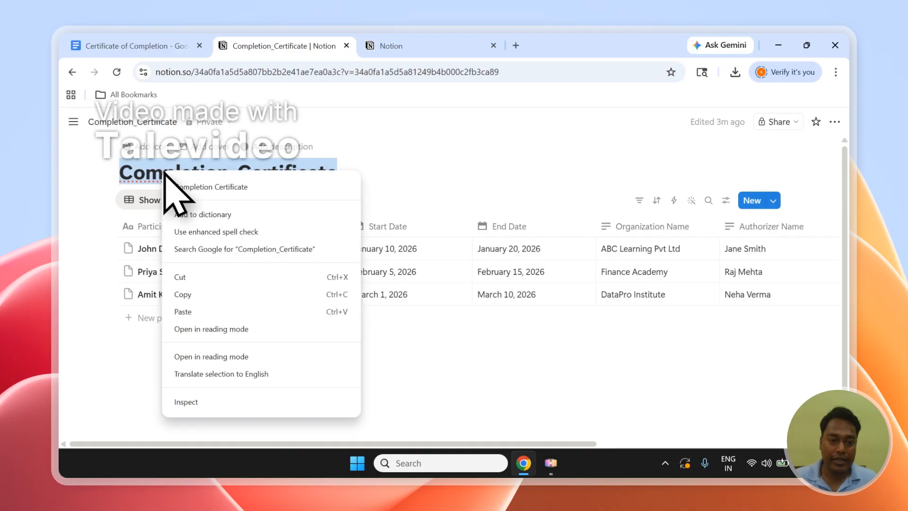
click(232, 295)
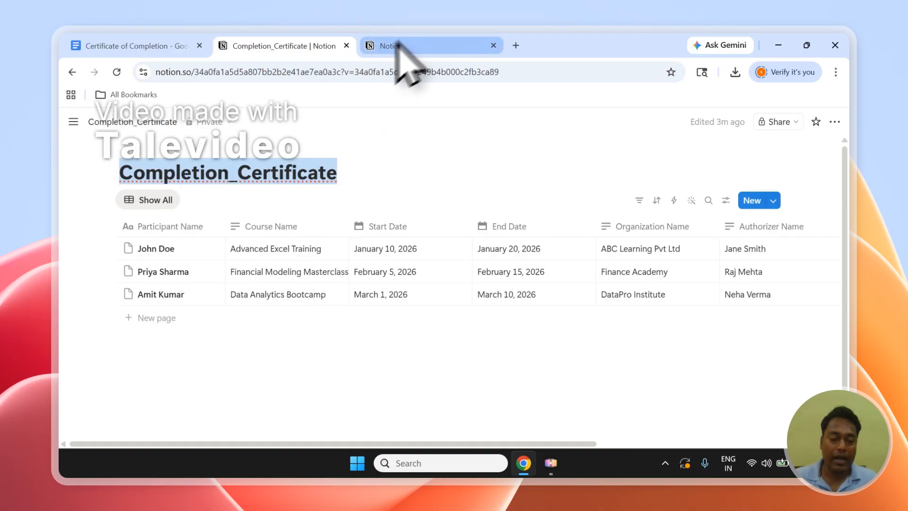
Step: On the Notion authorization page, choose the PDFOutput's Space workspace and proceed to page selection
click(414, 45)
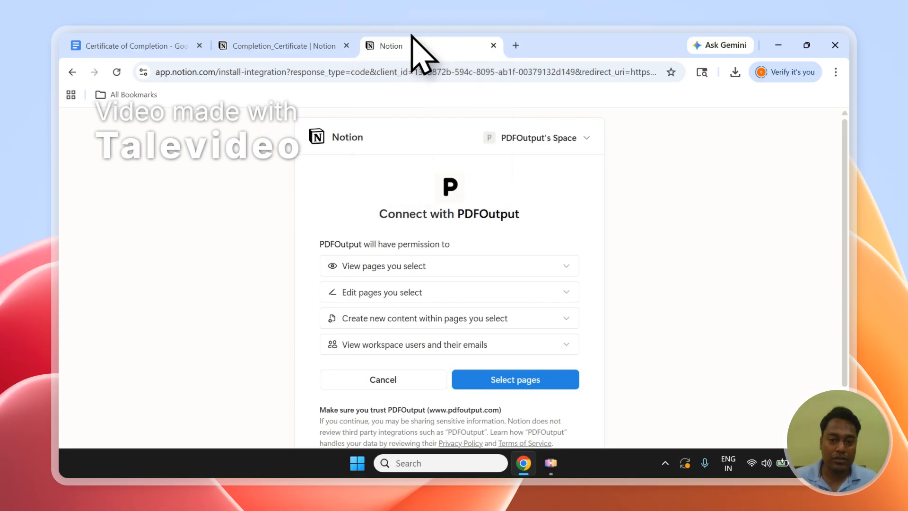
click(567, 142)
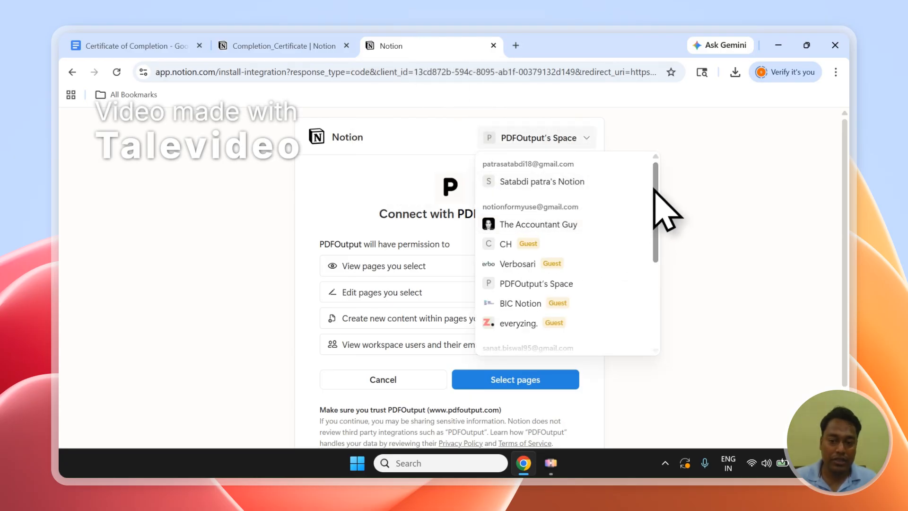
scroll(662, 239, down, 5)
scroll(669, 278, up, 4)
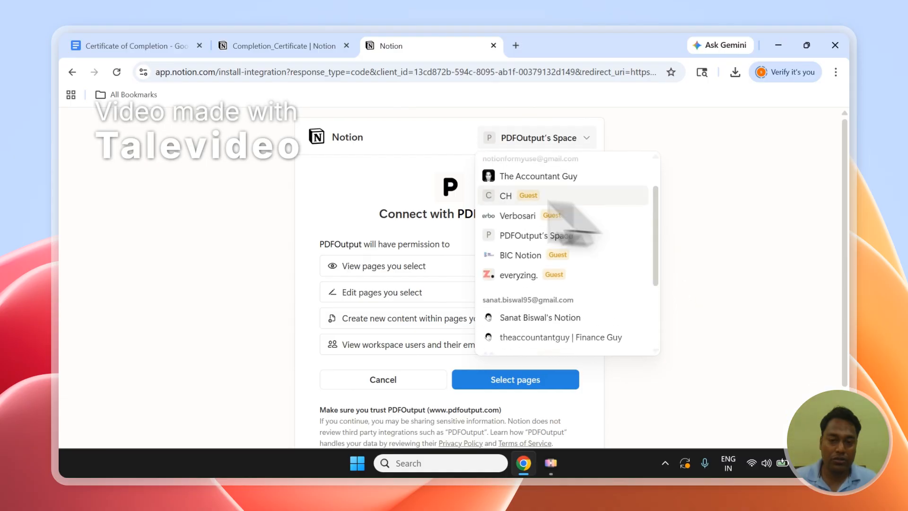
click(416, 199)
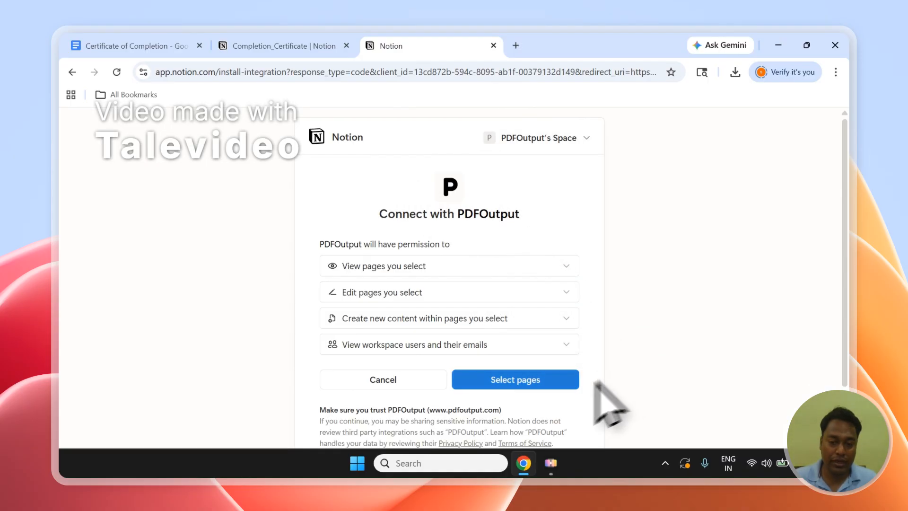
click(520, 381)
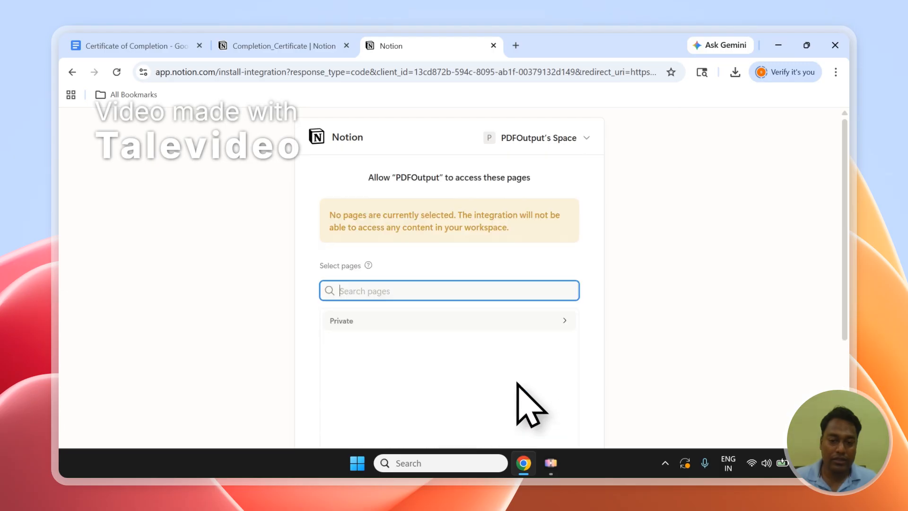
Step: Search pages for Completion_Certificate, add the Completion Certificate database, and allow PDFOutput access
right_click(340, 294)
click(571, 293)
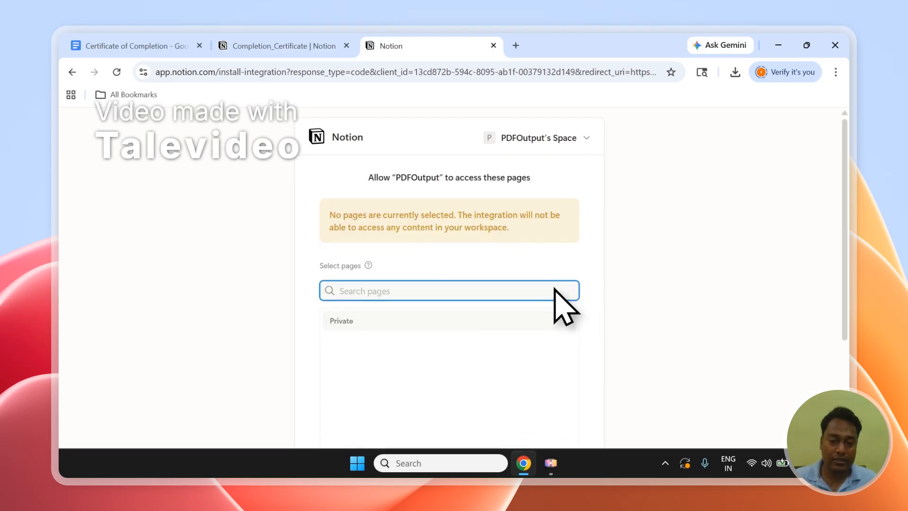
right_click(555, 289)
click(562, 307)
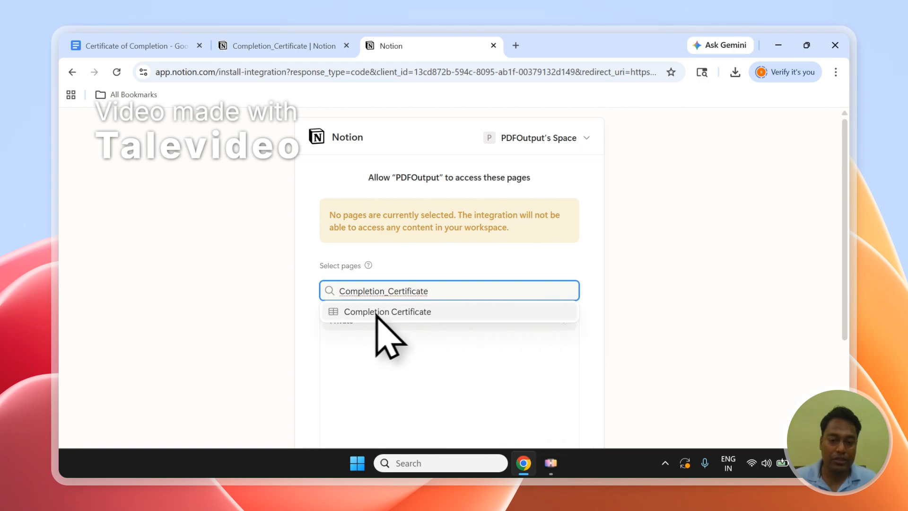
click(403, 312)
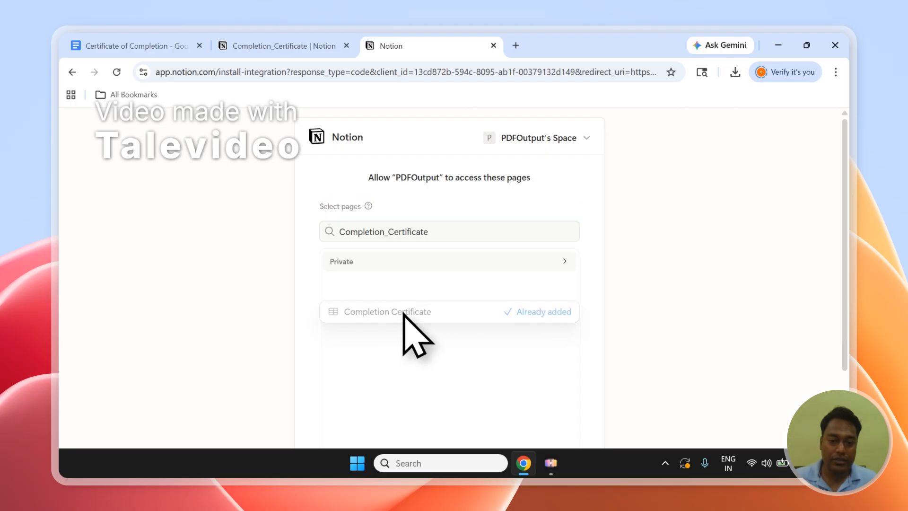
click(580, 283)
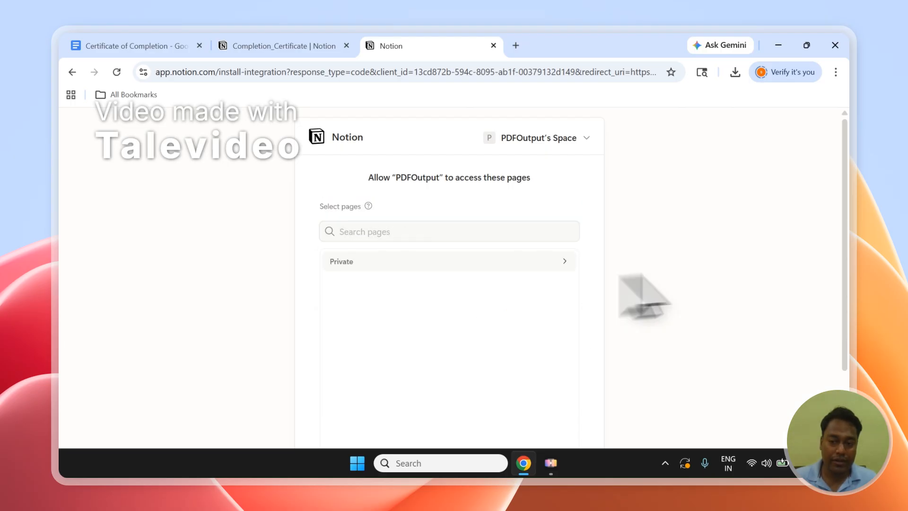
scroll(738, 260, down, 2)
click(542, 397)
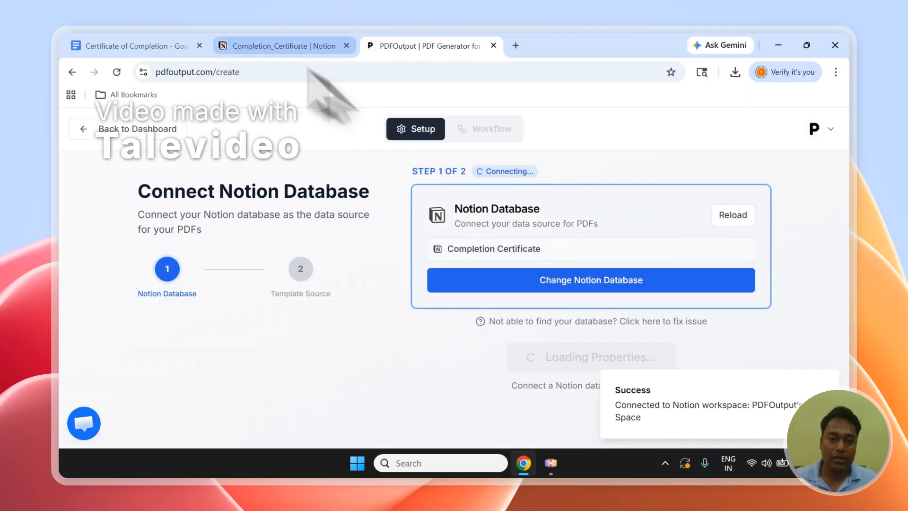
Step: Scroll through the Completion_Certificate table's columns in Notion
click(238, 36)
mouse_move(304, 442)
mouse_down()
mouse_move(552, 450)
mouse_move(462, 435)
mouse_move(385, 460)
mouse_move(303, 447)
mouse_up()
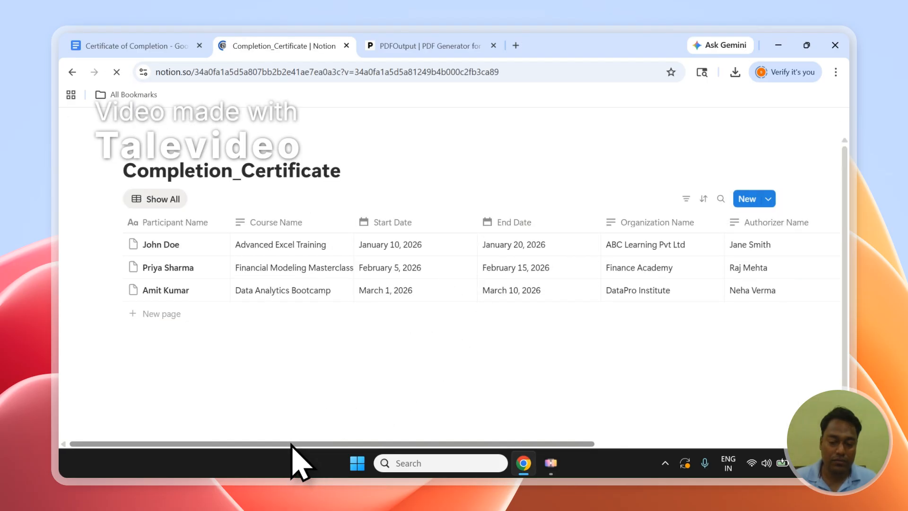
drag(291, 443, 346, 442)
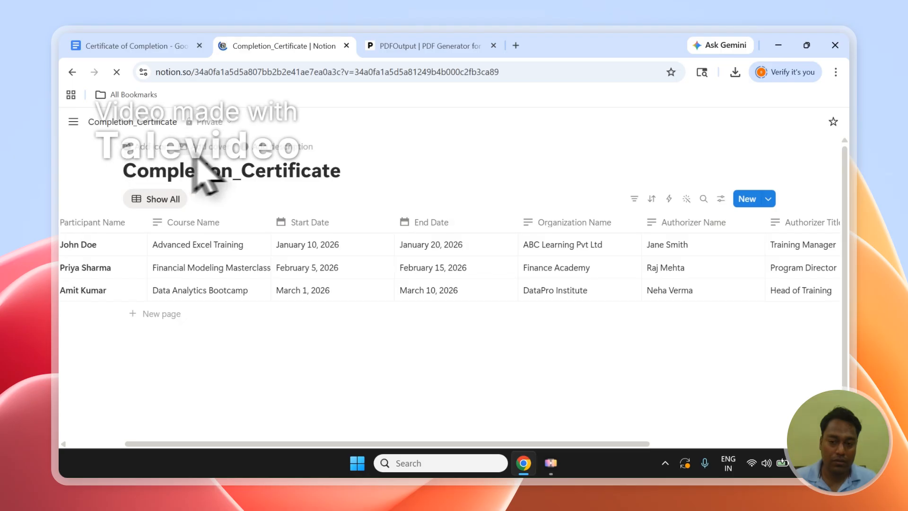
Step: Switch Notion to the other PDFOutput's Space workspace holding the Completion Certificate database
click(76, 120)
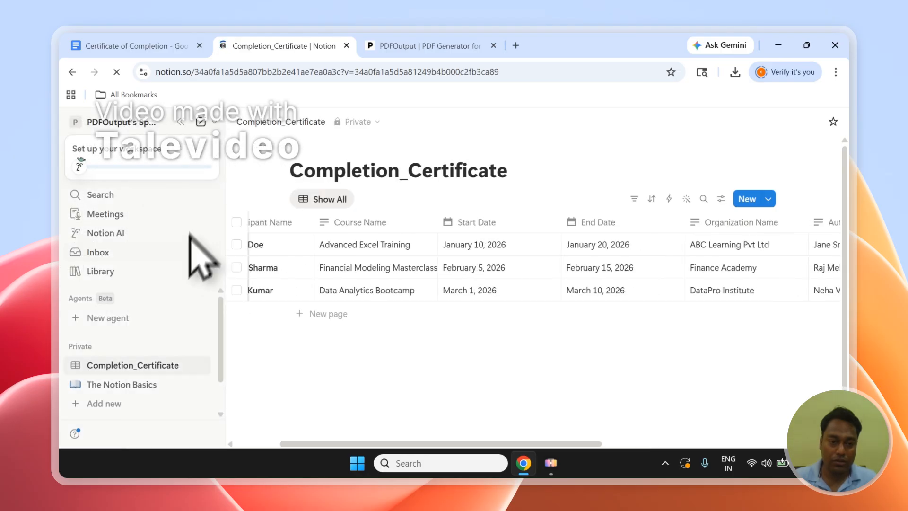
click(148, 122)
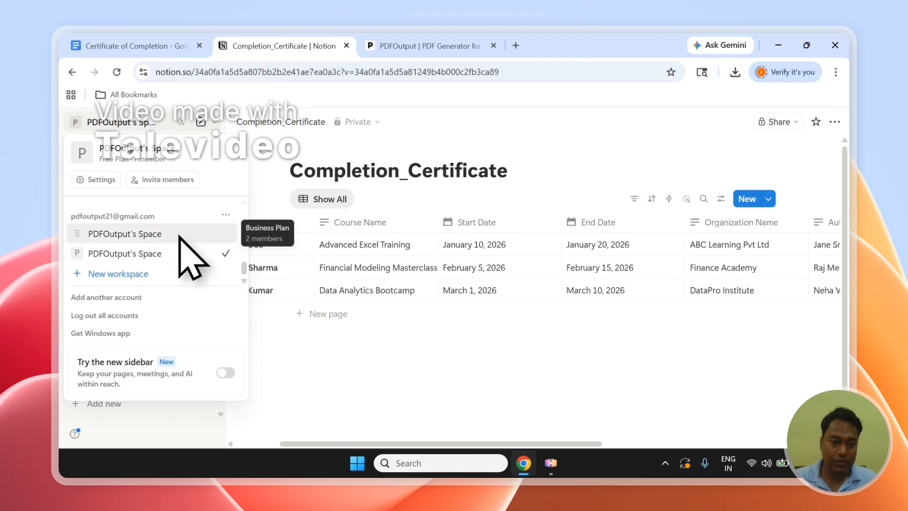
click(180, 250)
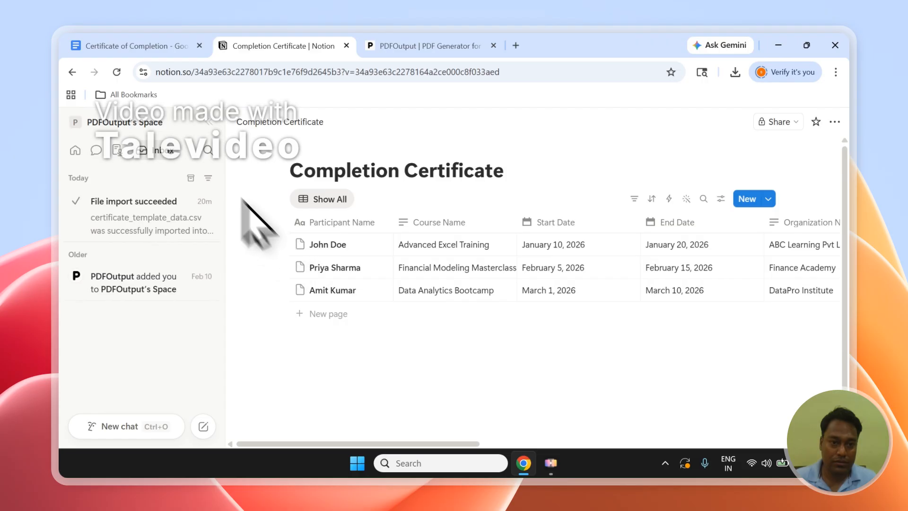
click(208, 123)
Step: Examine the GeneratePDF status options for the certificate rows without changing them
drag(415, 443, 774, 424)
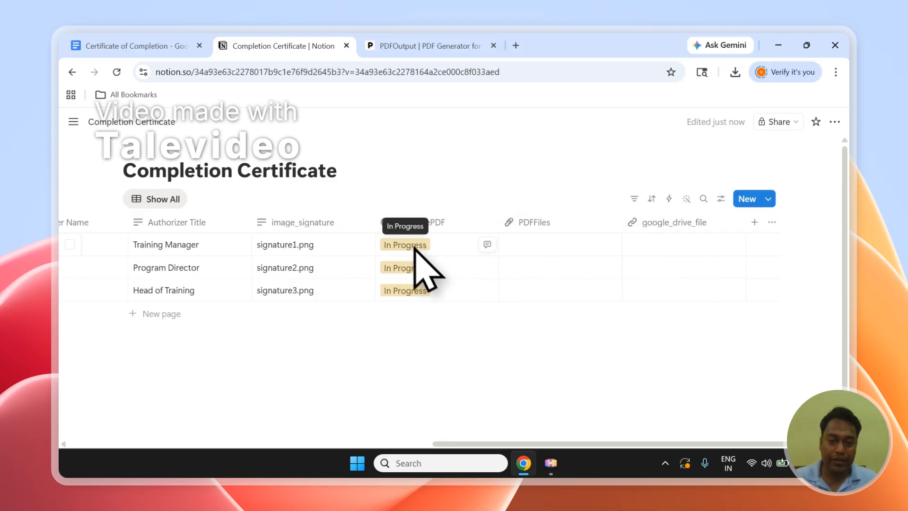
click(418, 267)
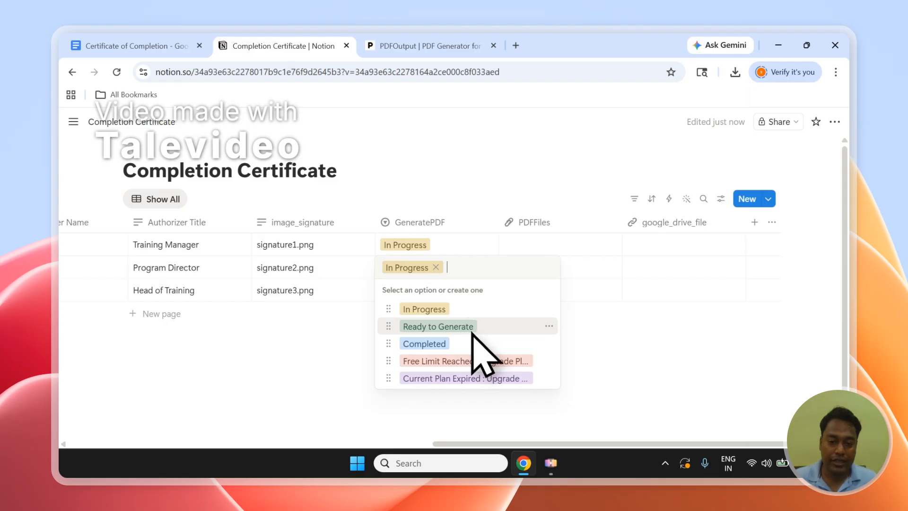
key(Escape)
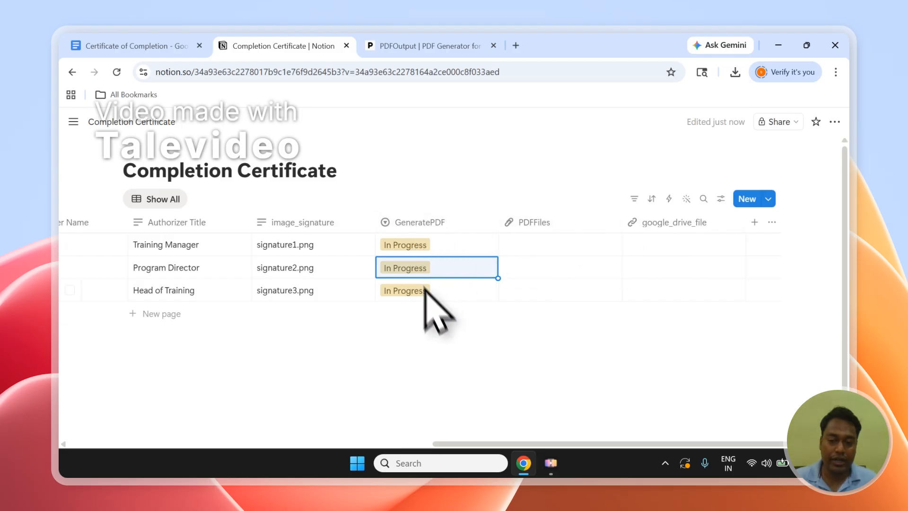
click(427, 243)
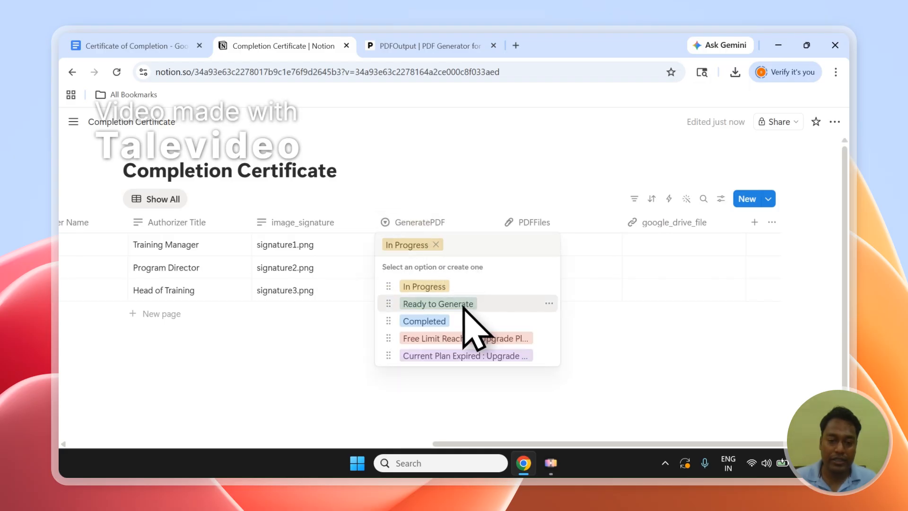
click(358, 308)
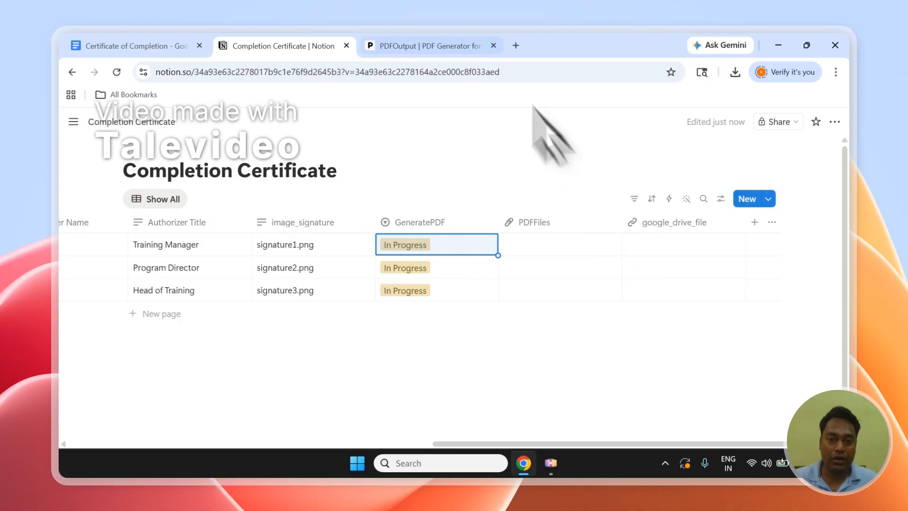
Step: Return to PDFOutput and continue to the template source step with Completion Certificate connected
click(428, 36)
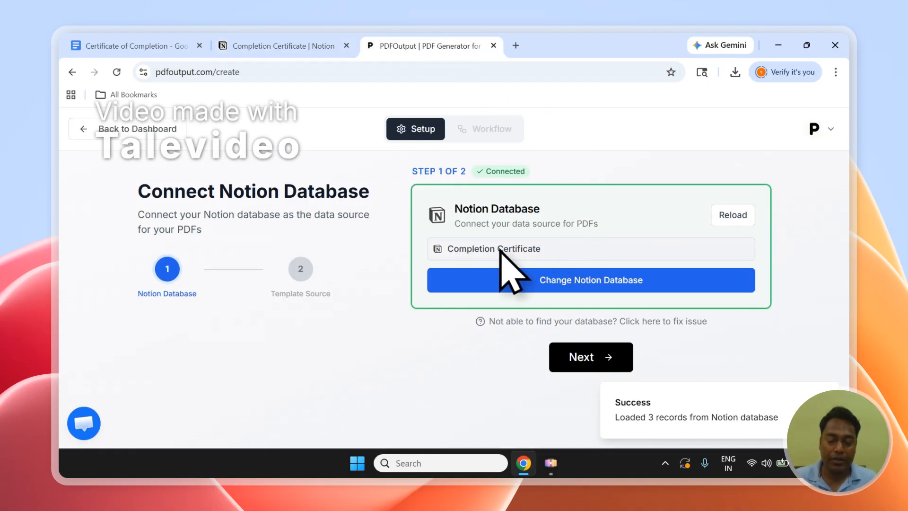
click(615, 363)
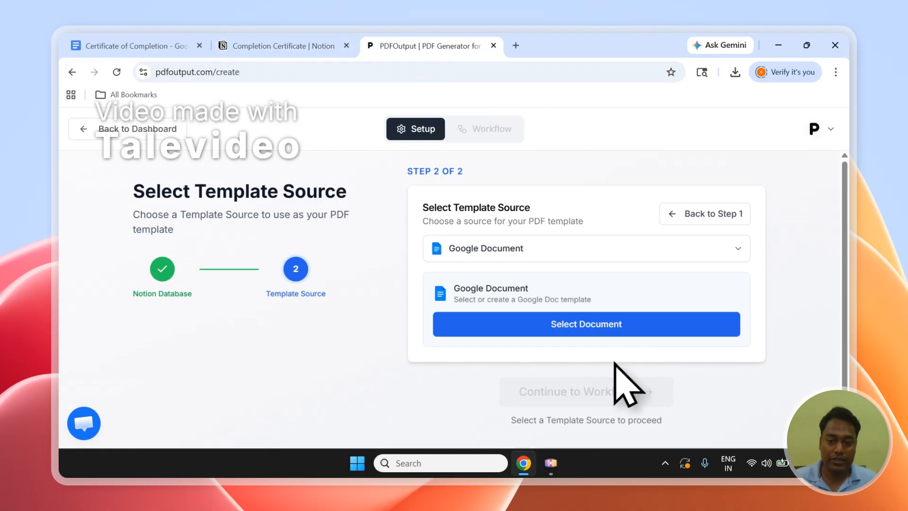
Step: Choose Google Document as the template source
click(502, 251)
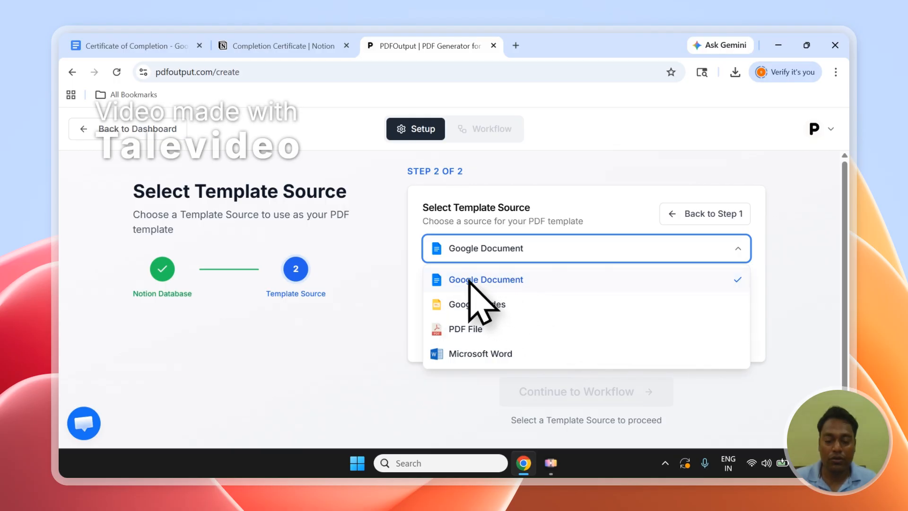
click(545, 285)
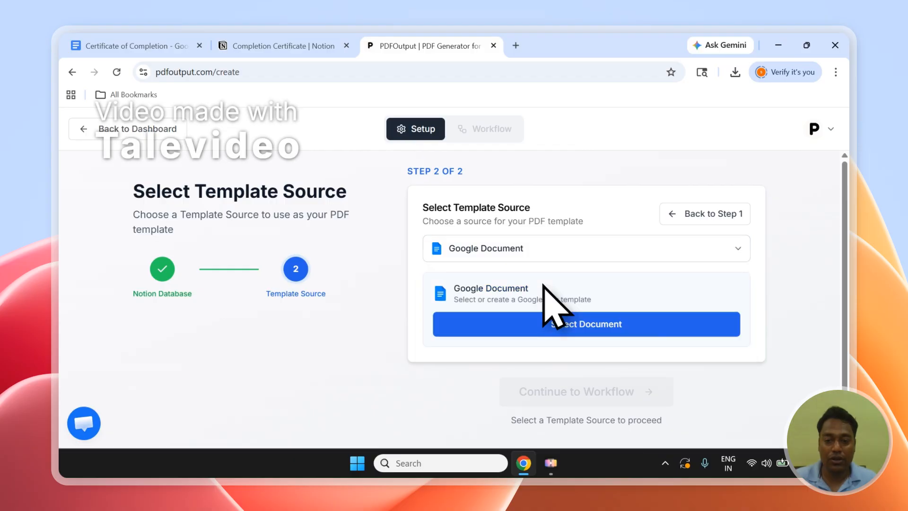
click(579, 328)
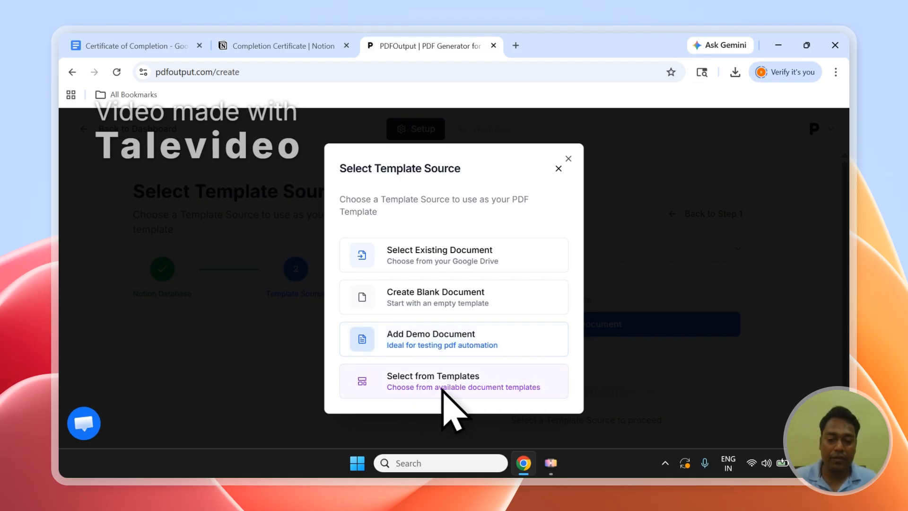
click(428, 387)
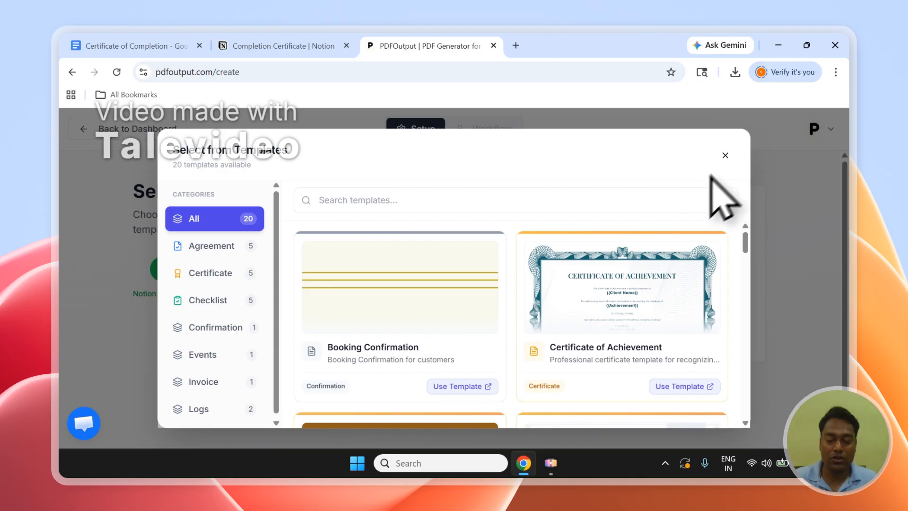
click(725, 155)
Step: Select the existing Google Doc Certificate of Completion as the template and continue to the workflow
click(152, 45)
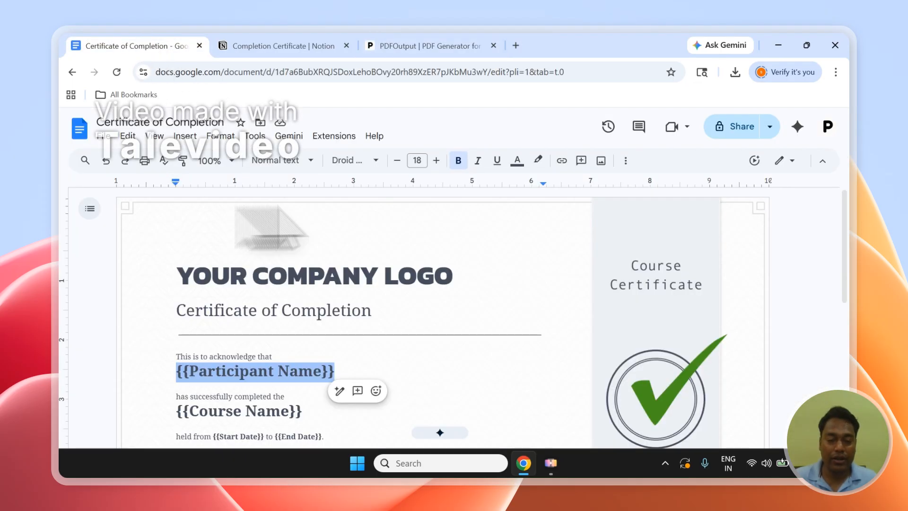
click(470, 47)
click(598, 326)
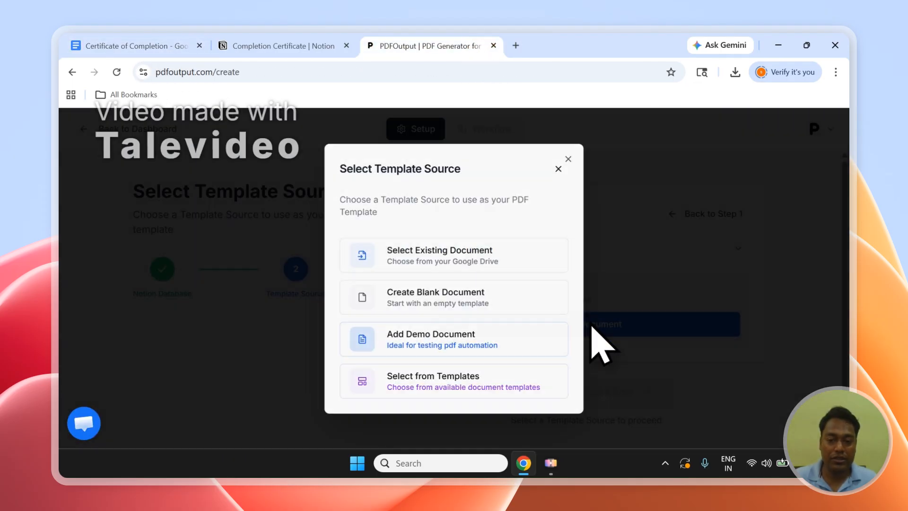
click(418, 257)
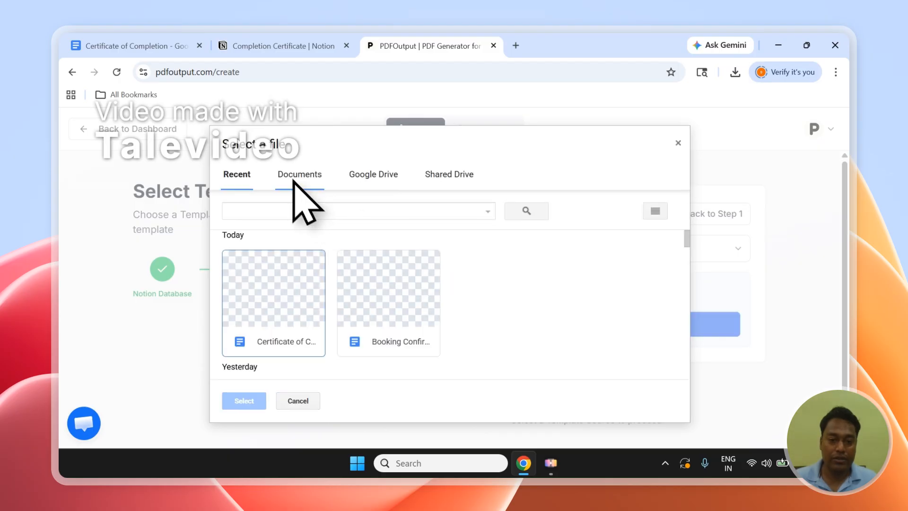
click(293, 176)
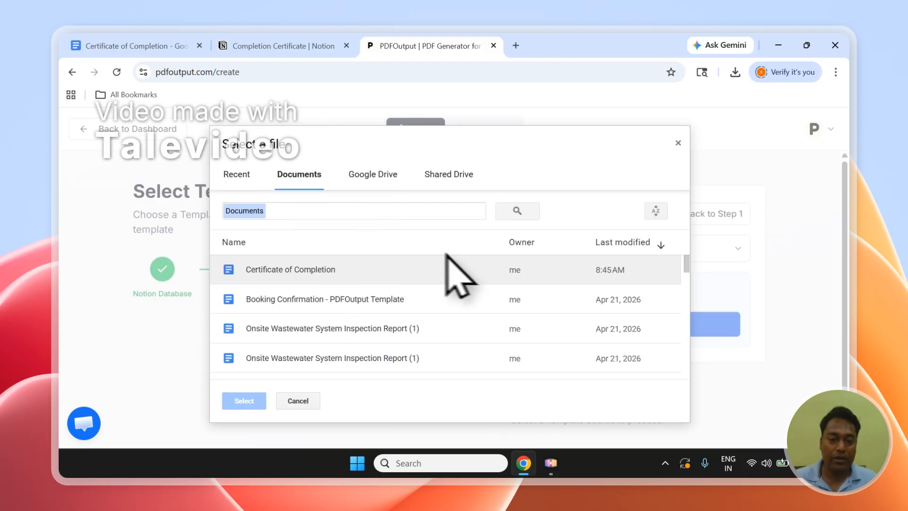
click(272, 273)
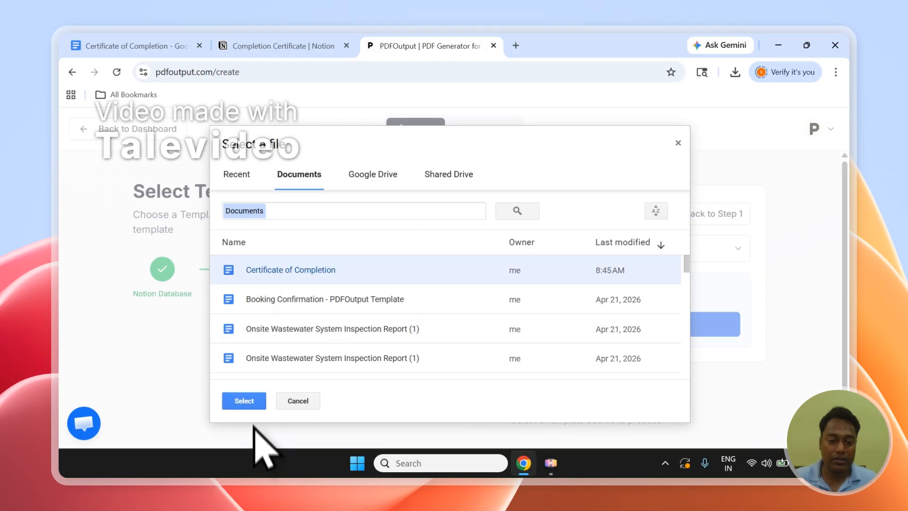
click(247, 403)
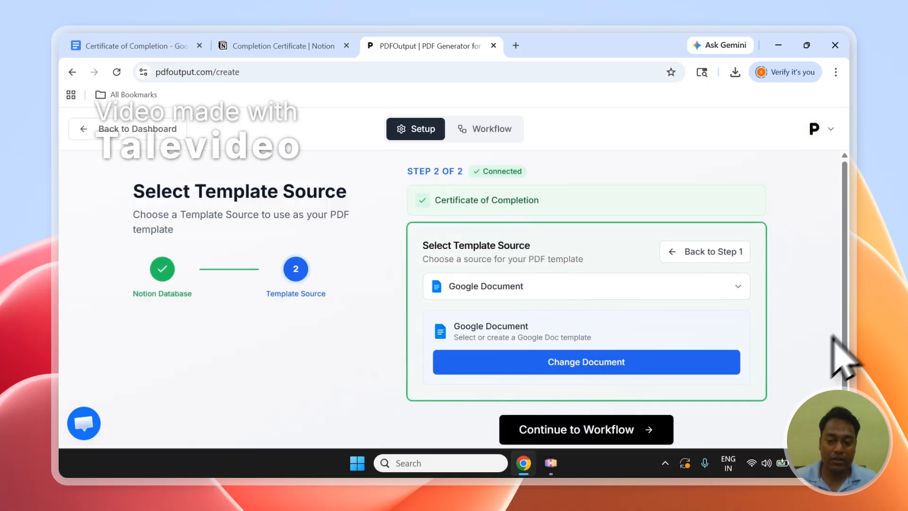
drag(833, 335, 850, 378)
click(804, 411)
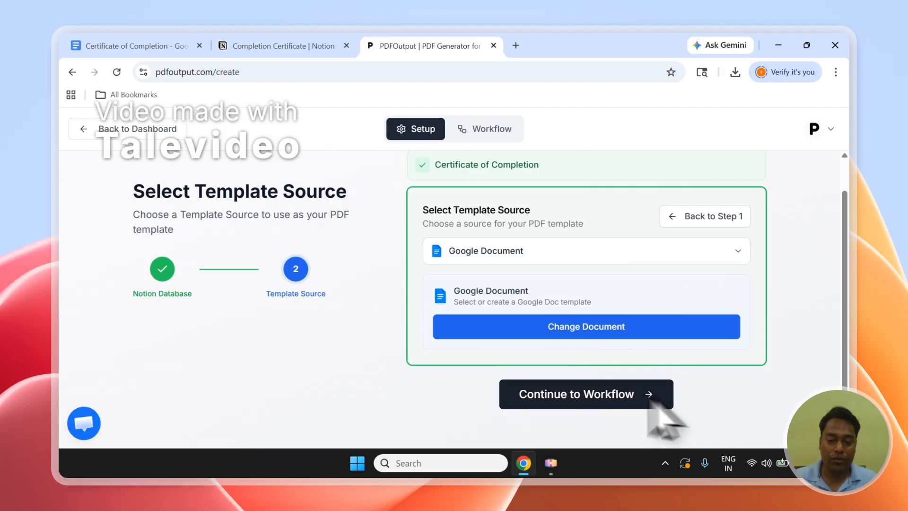
click(620, 396)
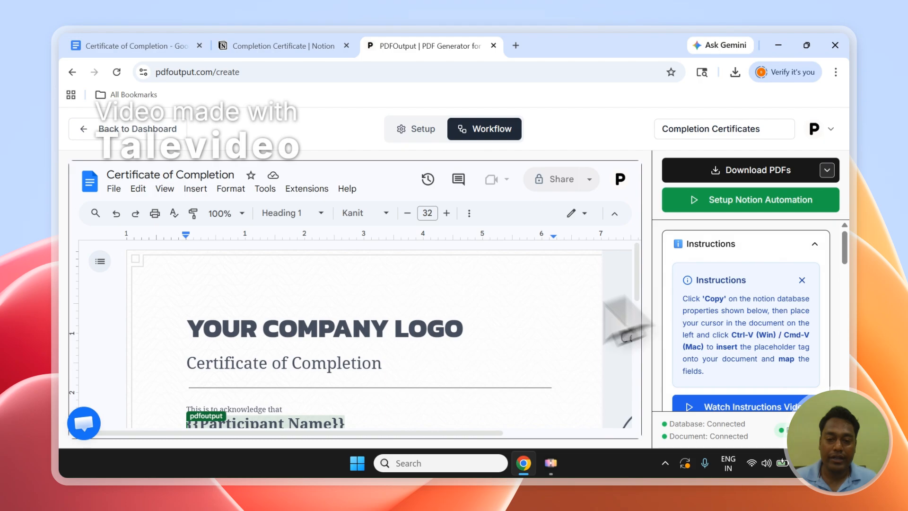
Step: Review the template's placeholders and the list of Completion Certificate properties available for mapping
drag(636, 264, 659, 391)
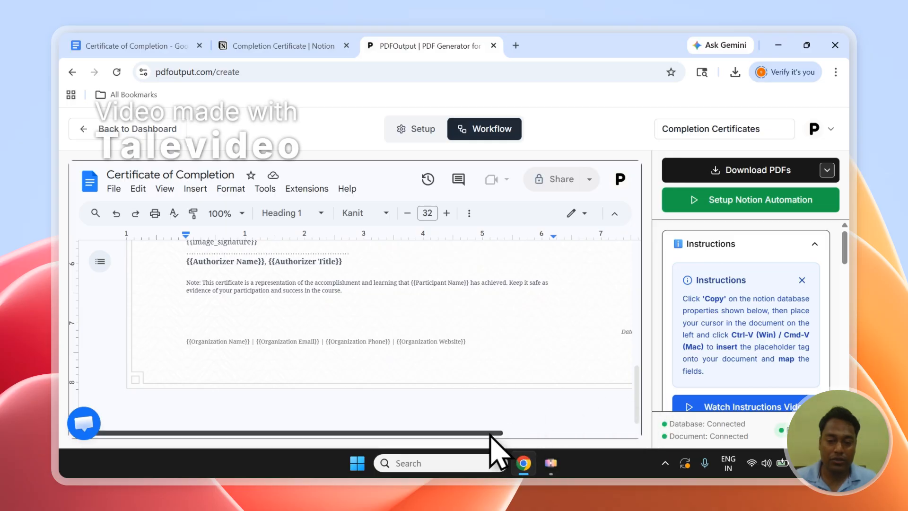
drag(490, 432, 639, 414)
scroll(599, 374, up, 10)
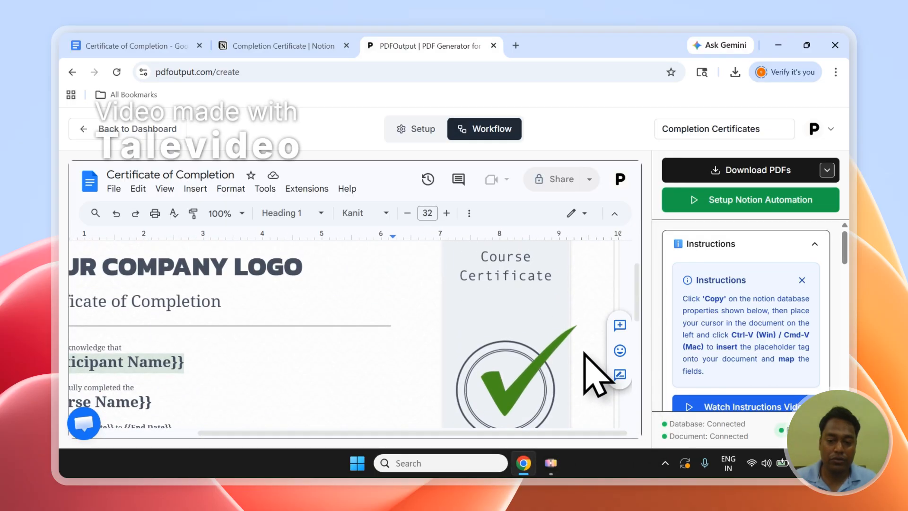
scroll(601, 388, down, 3)
drag(583, 432, 518, 432)
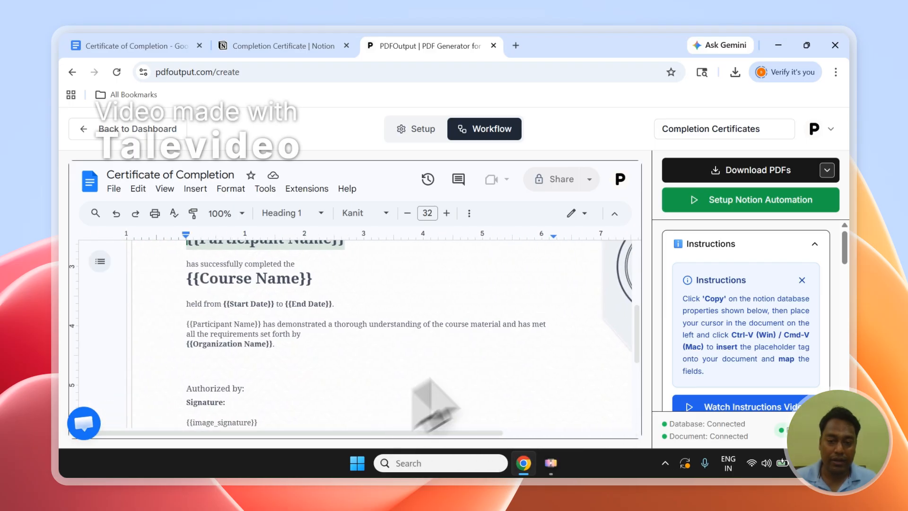
drag(635, 335, 632, 255)
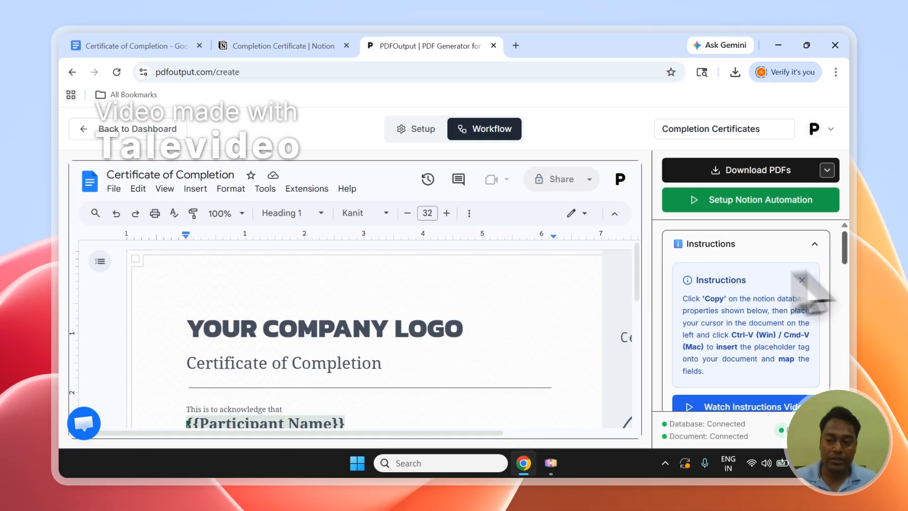
drag(852, 254, 851, 296)
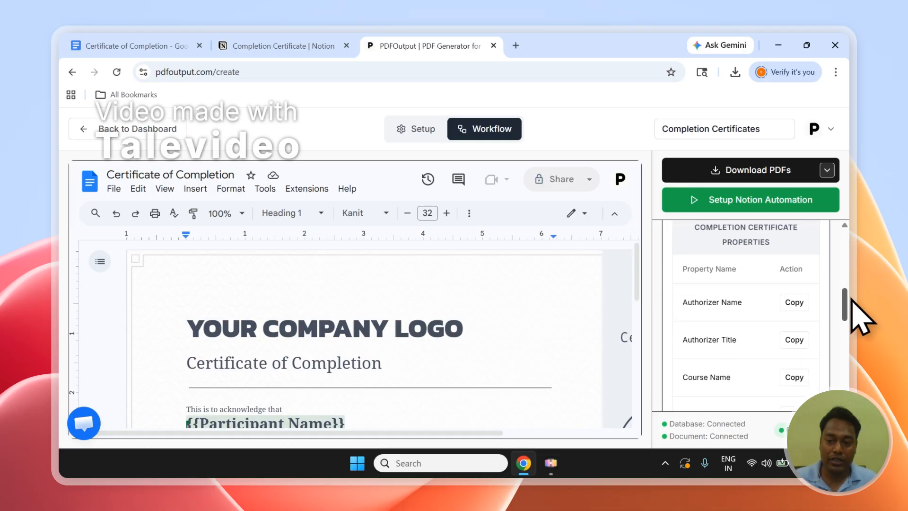
drag(694, 226, 744, 254)
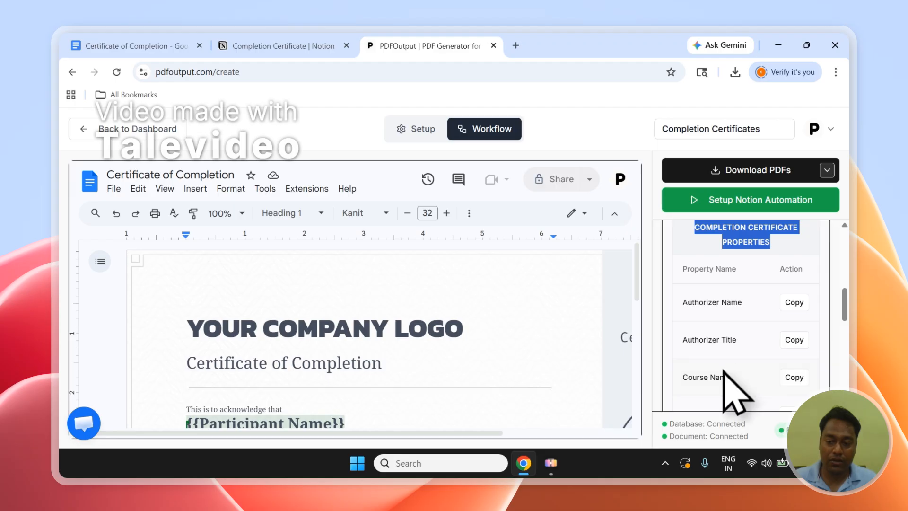
drag(845, 304, 845, 346)
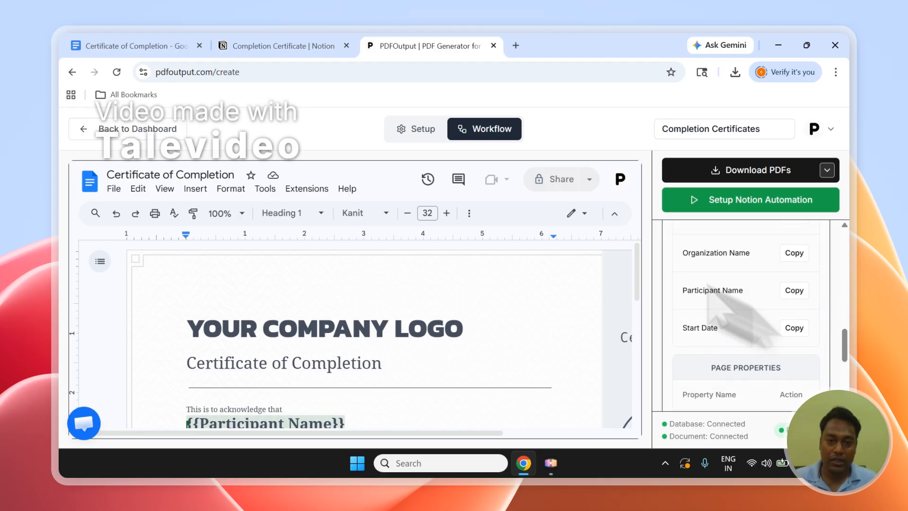
Step: Replace the {{Participant Name}} placeholder in the template with the copied Participant Name property tag
click(283, 46)
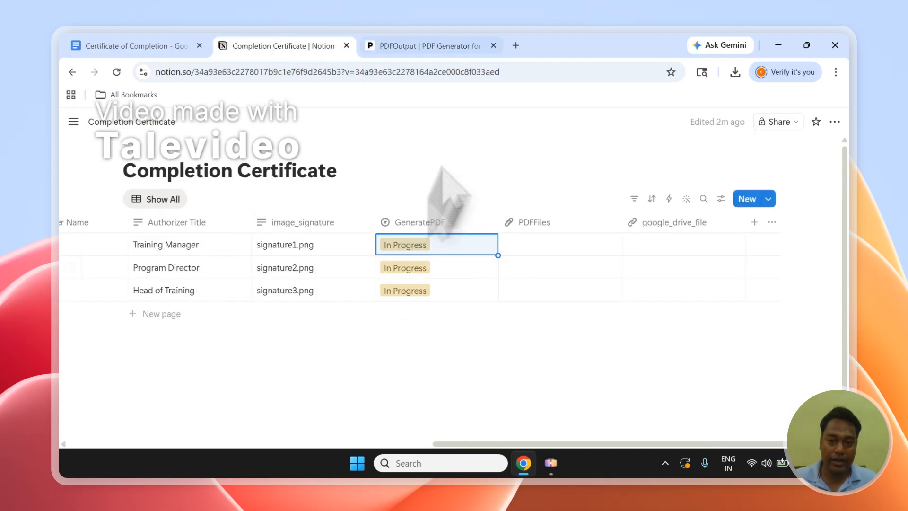
click(487, 47)
scroll(296, 341, down, 3)
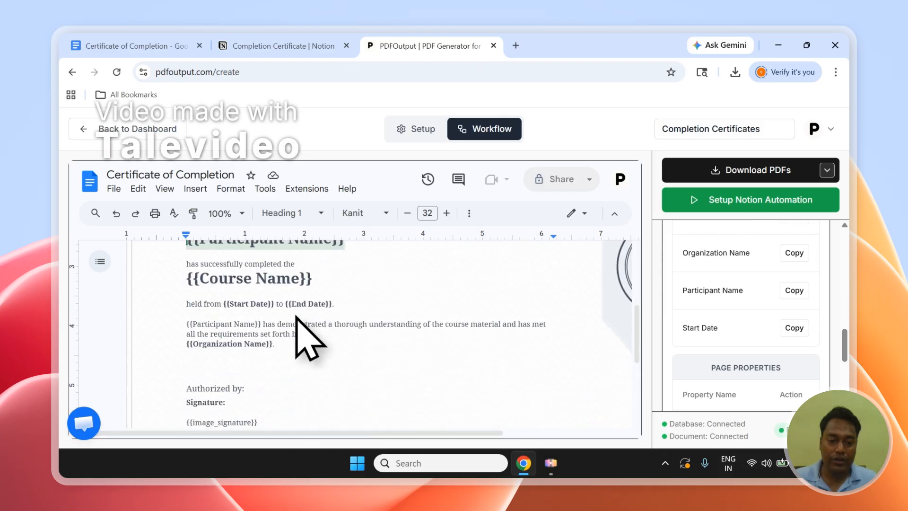
scroll(297, 316, up, 3)
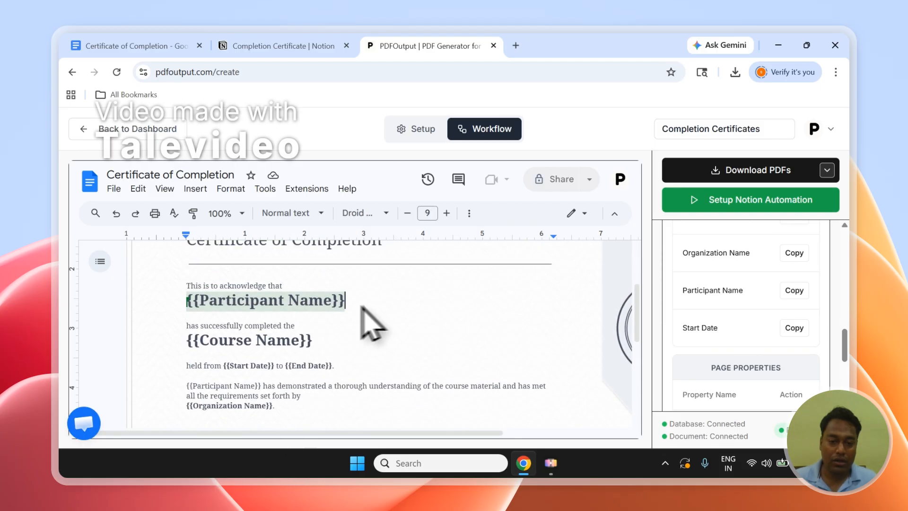
drag(347, 303, 192, 312)
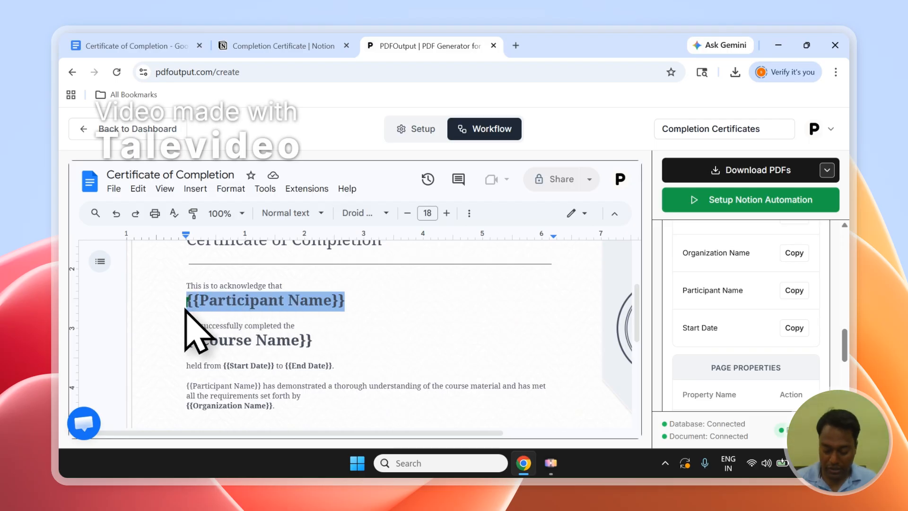
key(BackSpace)
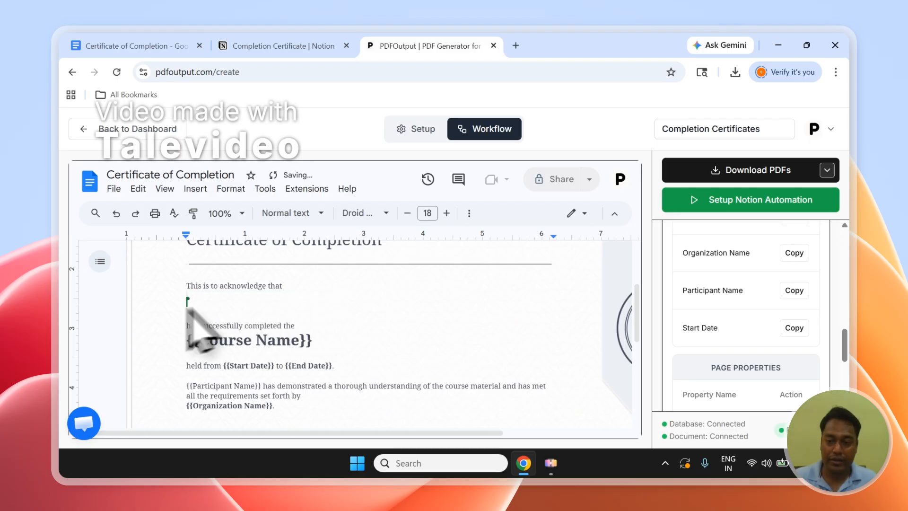
click(799, 293)
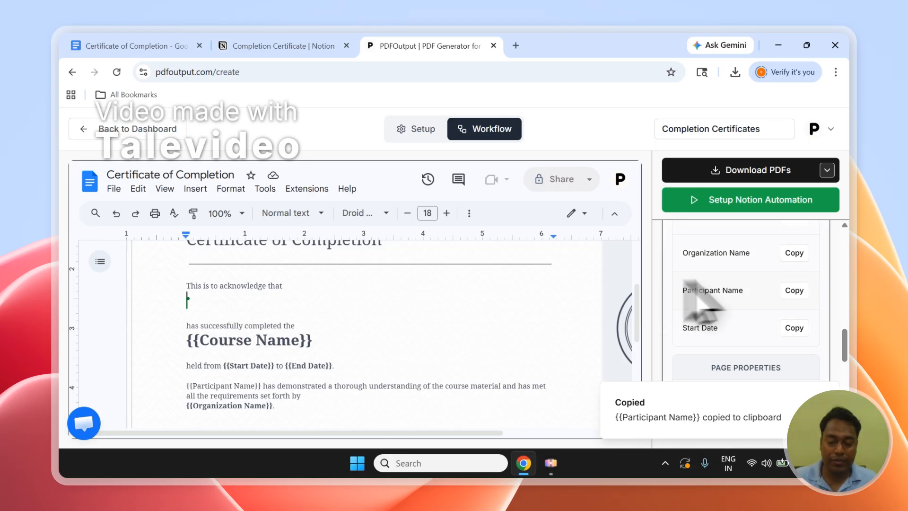
drag(845, 343, 841, 247)
drag(732, 294, 725, 301)
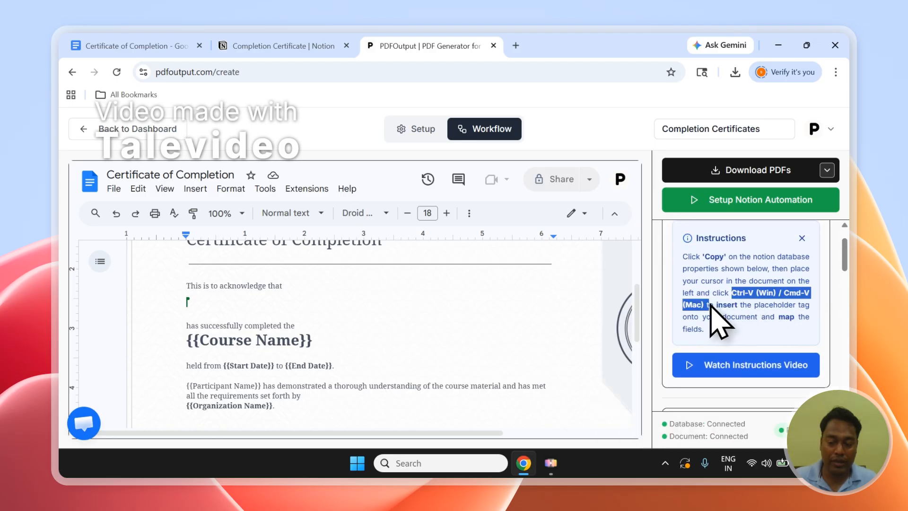
click(189, 300)
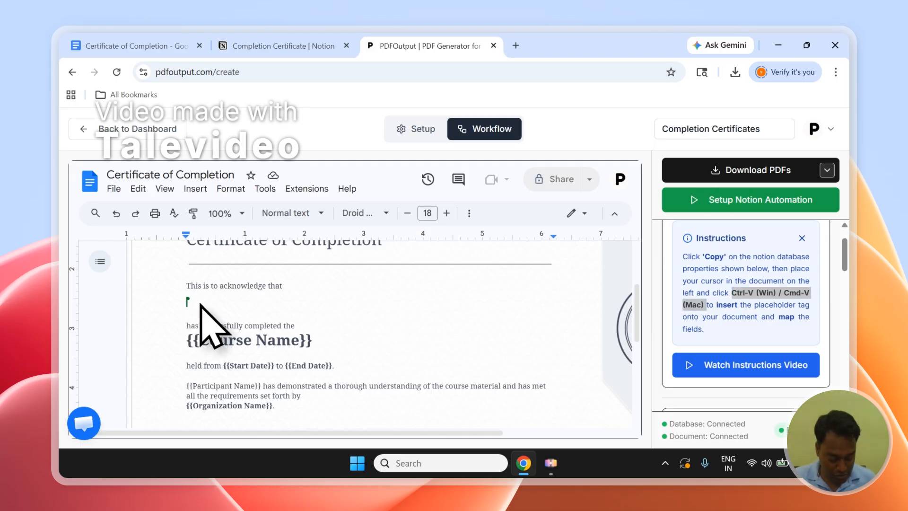
key(ctrl+v)
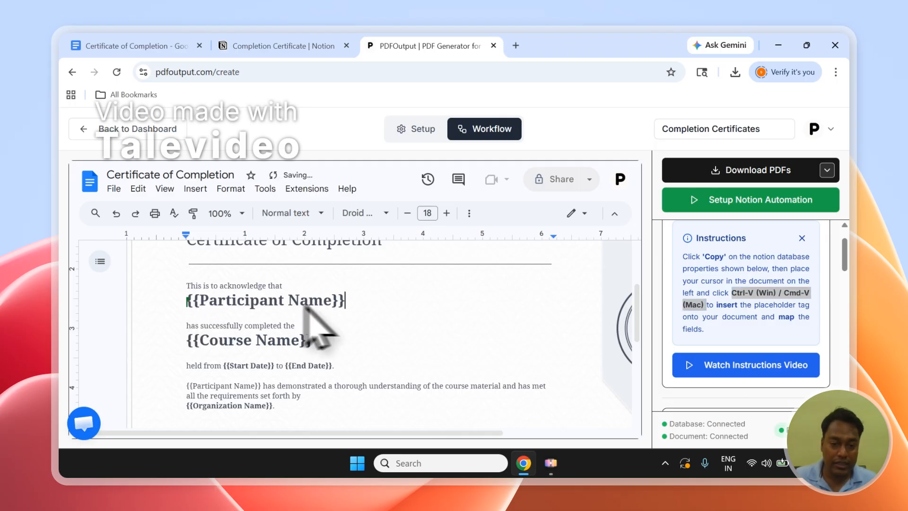
Step: Highlight the pasted Participant Name tag in green
drag(345, 303, 213, 308)
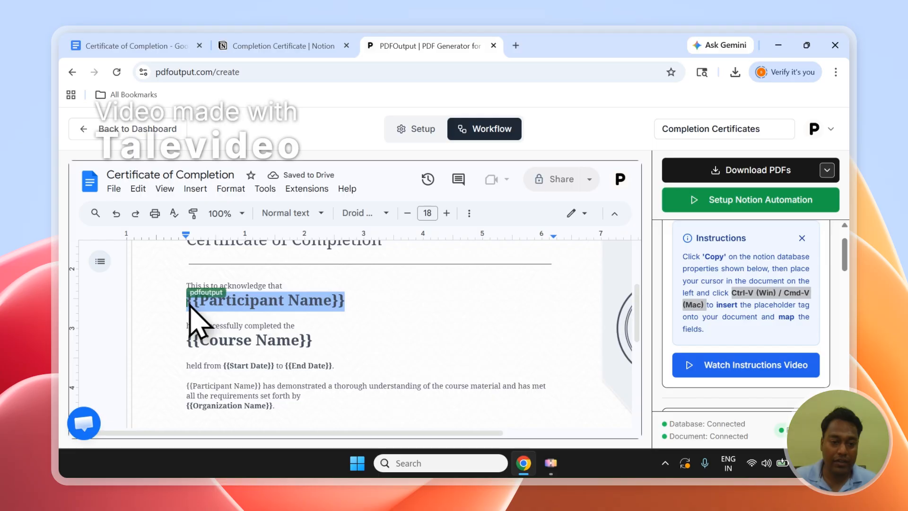
click(385, 214)
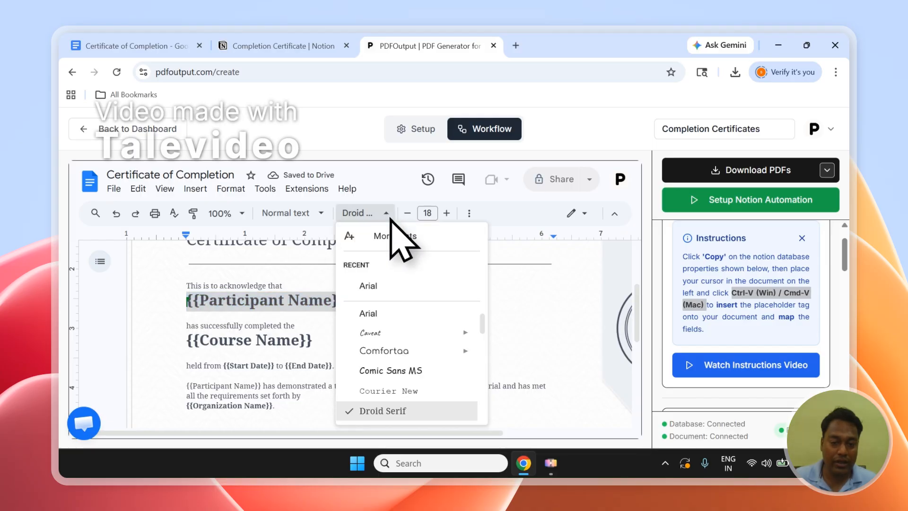
click(387, 214)
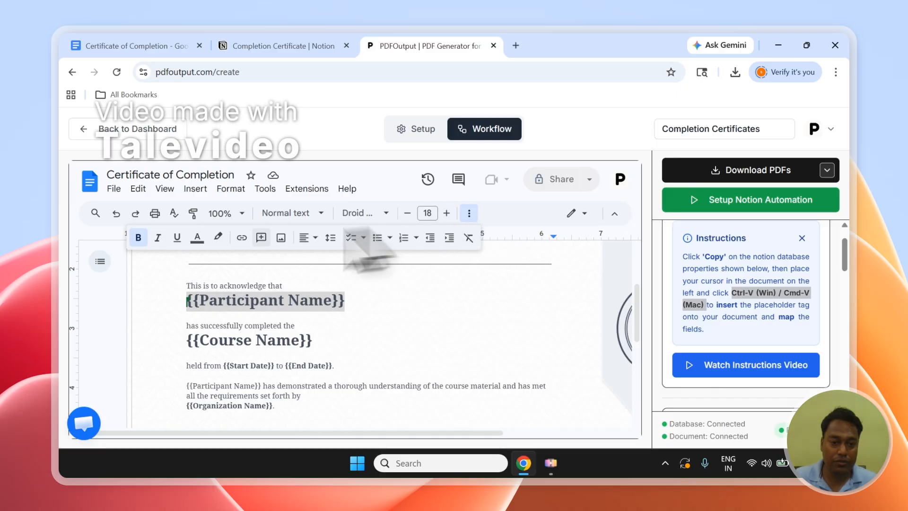
click(218, 237)
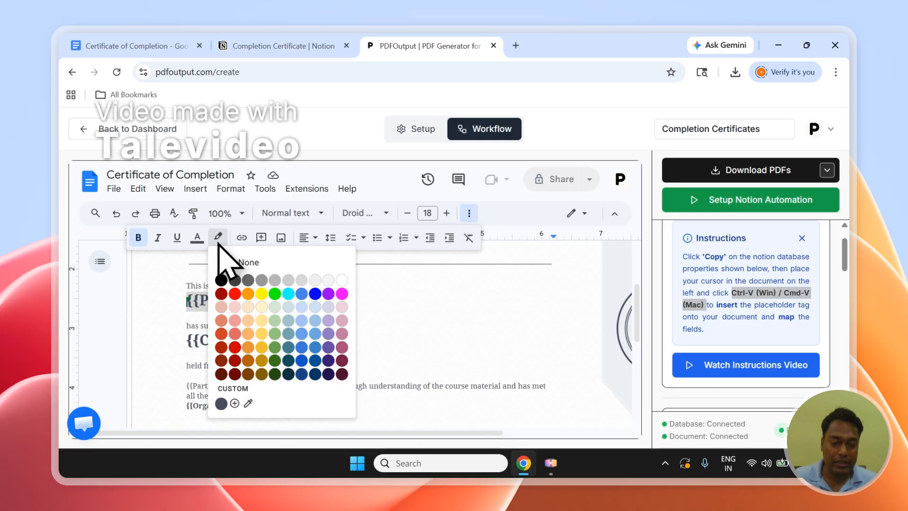
click(278, 294)
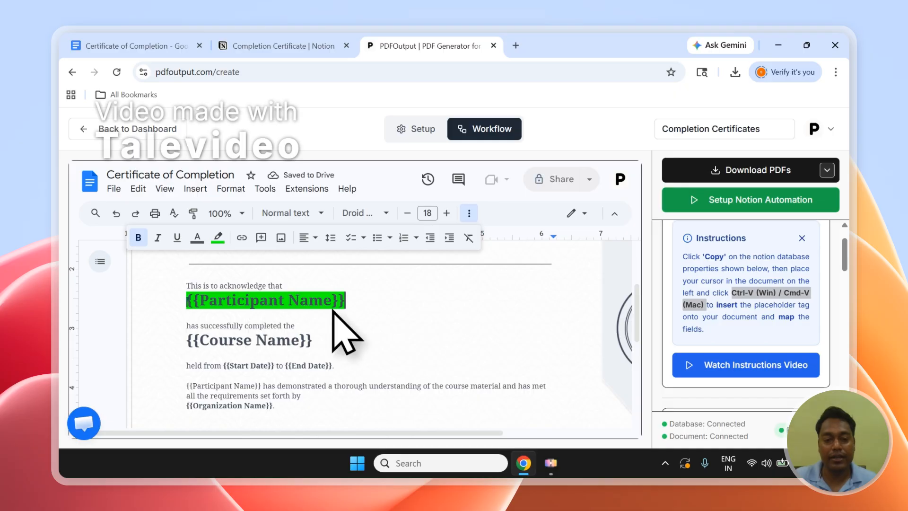
Step: Search the mapping properties for Start
scroll(331, 319, up, 1)
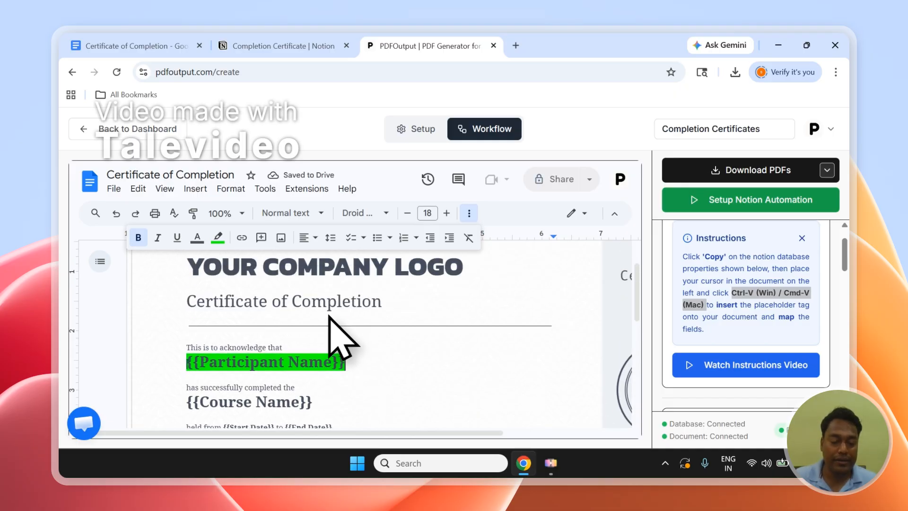
scroll(329, 318, down, 3)
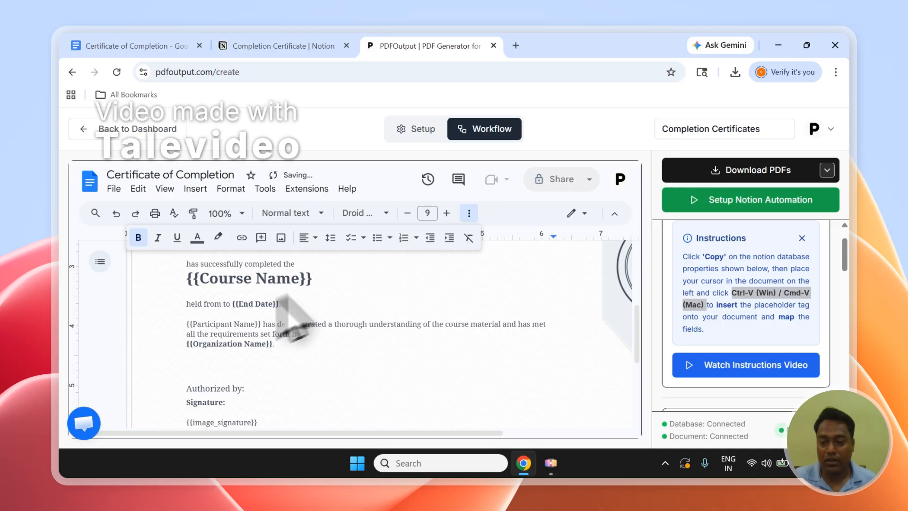
scroll(756, 307, down, 3)
click(725, 318)
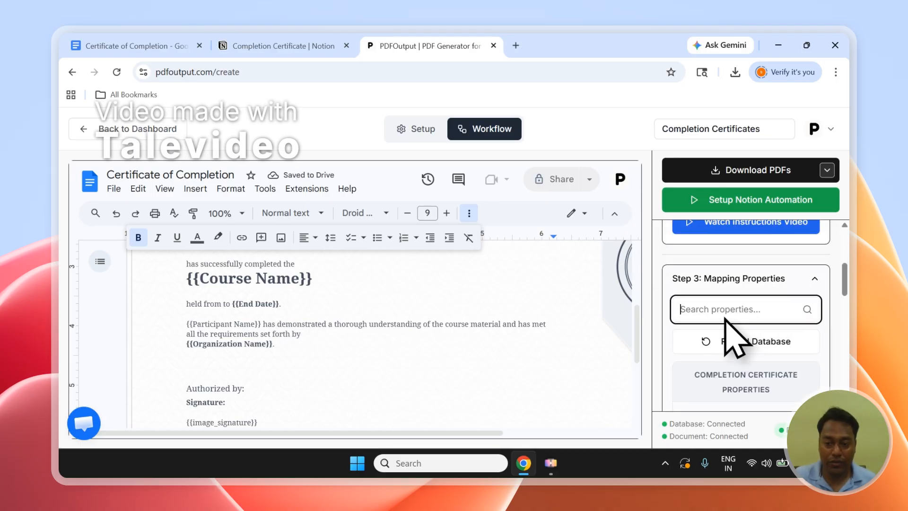
text(Start)
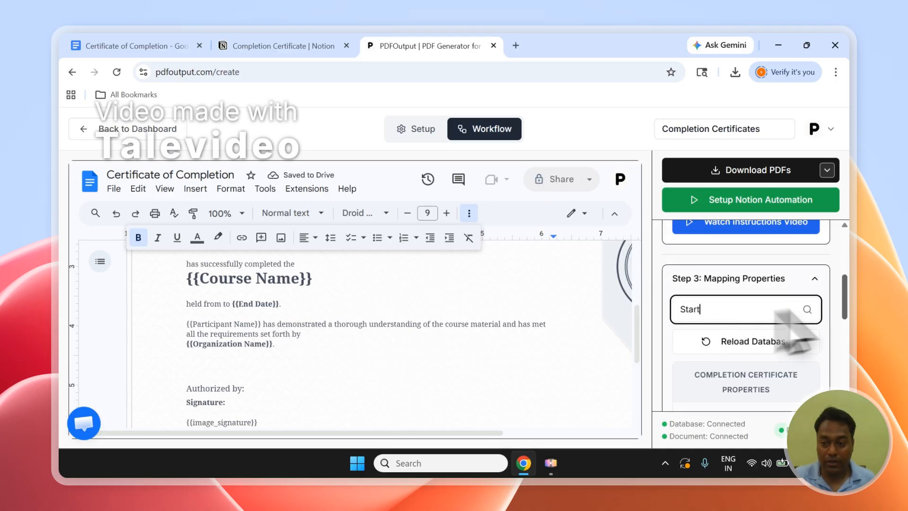
Step: Replace the {{Start Date}} placeholder with the copied Start Date property tag and make it bold
scroll(847, 317, down, 3)
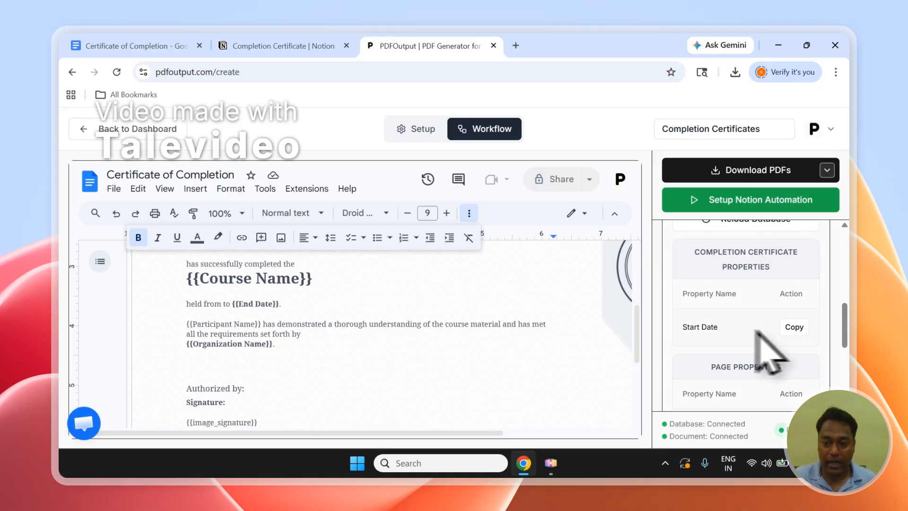
click(793, 328)
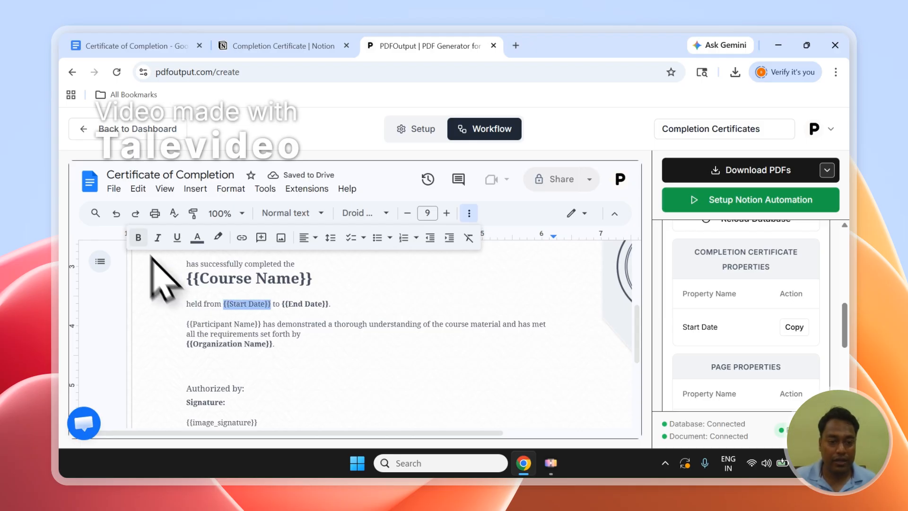
click(138, 237)
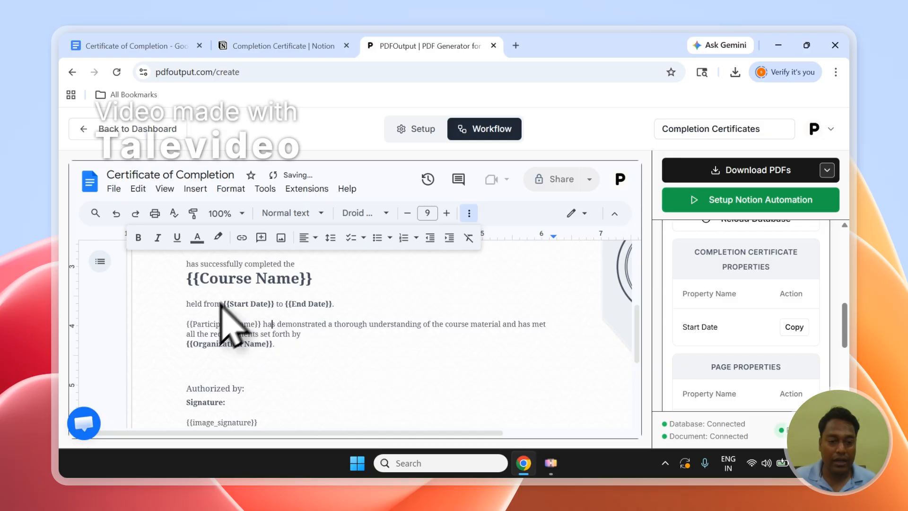
Step: Make the {{Participant Name}} tag at the start of the following paragraph bold
click(262, 324)
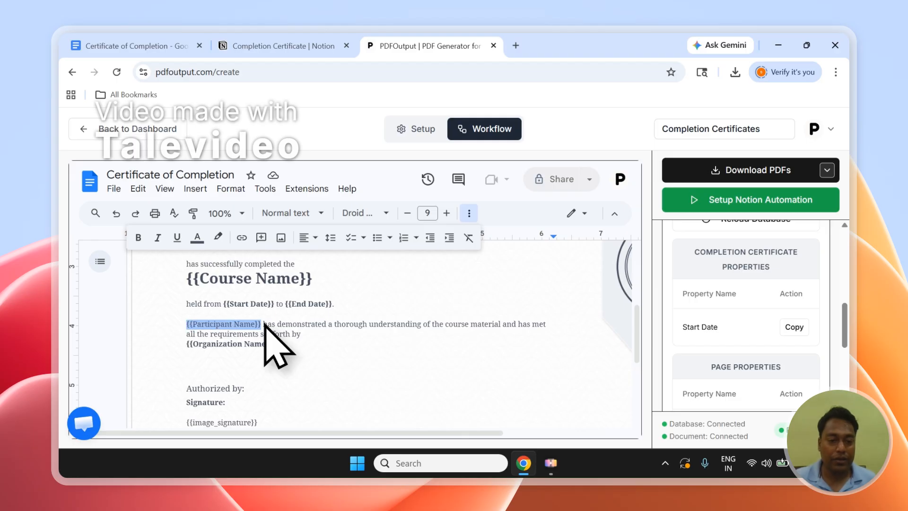
click(139, 238)
click(302, 335)
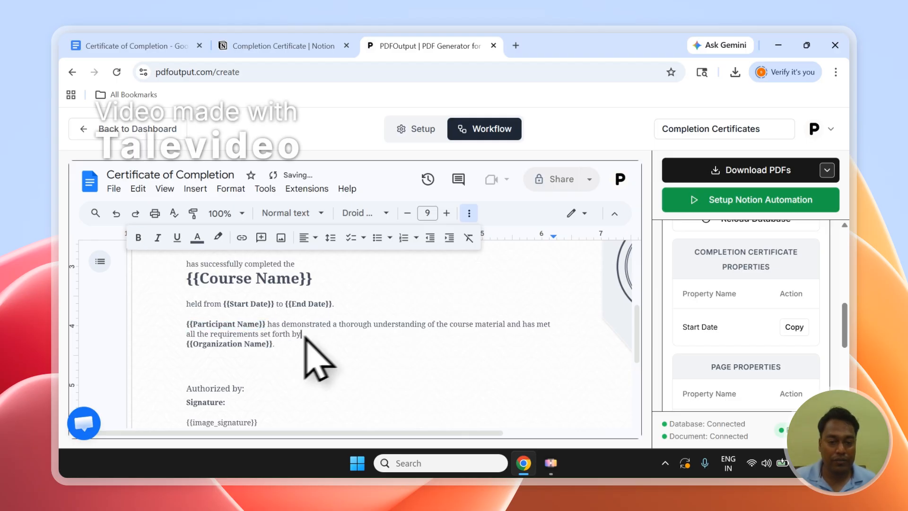
Step: Examine the {{image_signature}} placeholder and the image_signature column in the Notion database
scroll(294, 362, down, 3)
scroll(286, 361, up, 2)
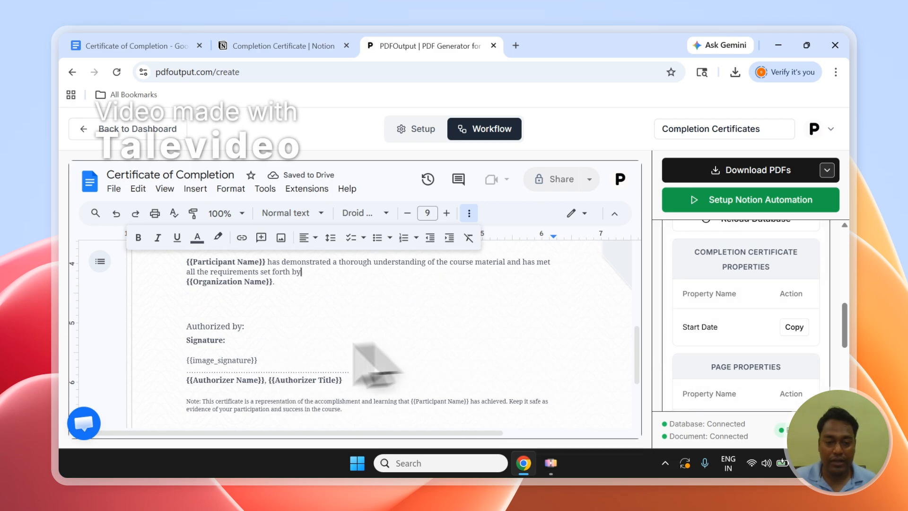
mouse_move(844, 327)
mouse_down()
mouse_move(861, 381)
mouse_move(849, 342)
mouse_up()
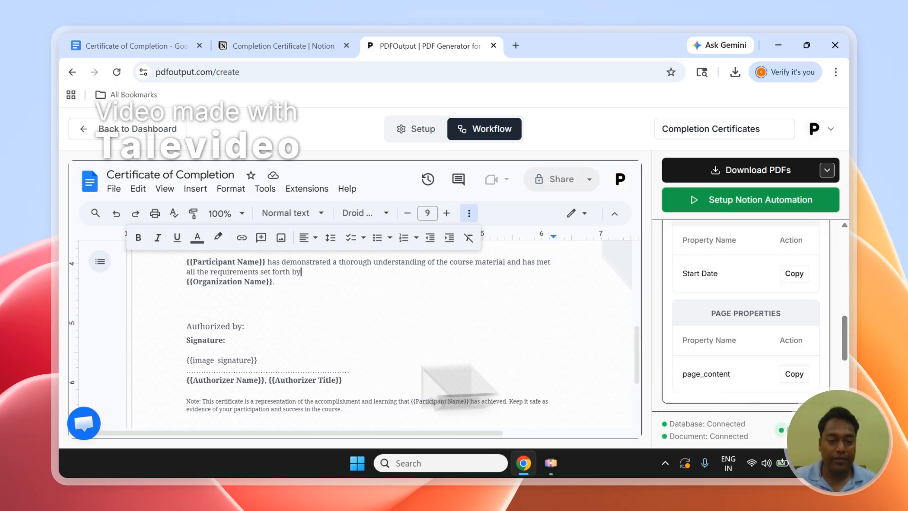
drag(266, 360, 229, 362)
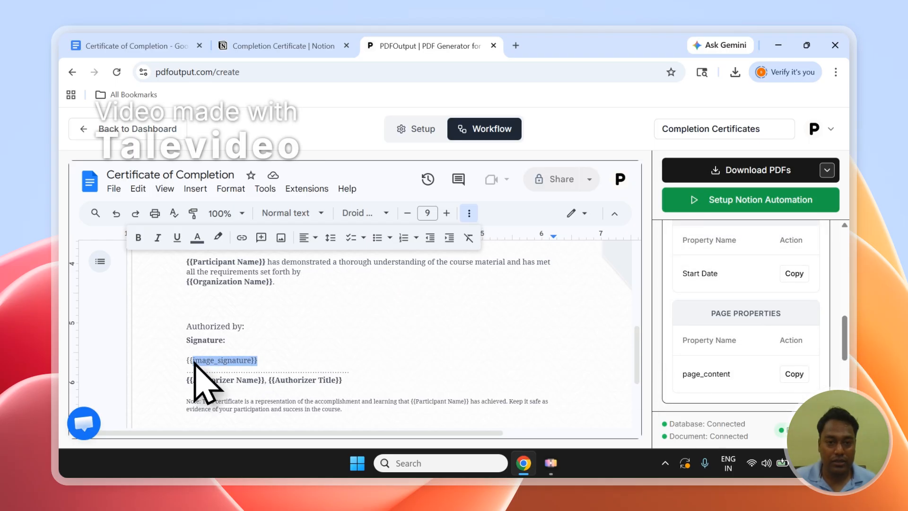
click(279, 46)
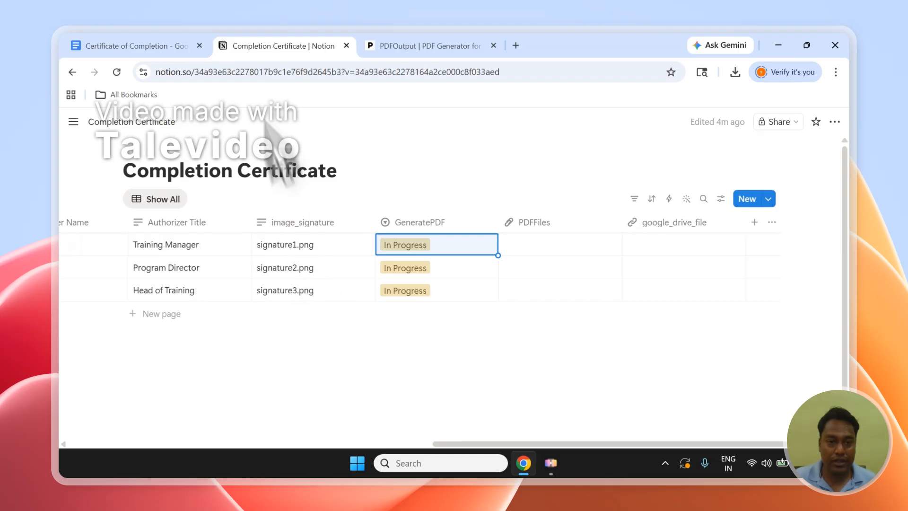
click(376, 46)
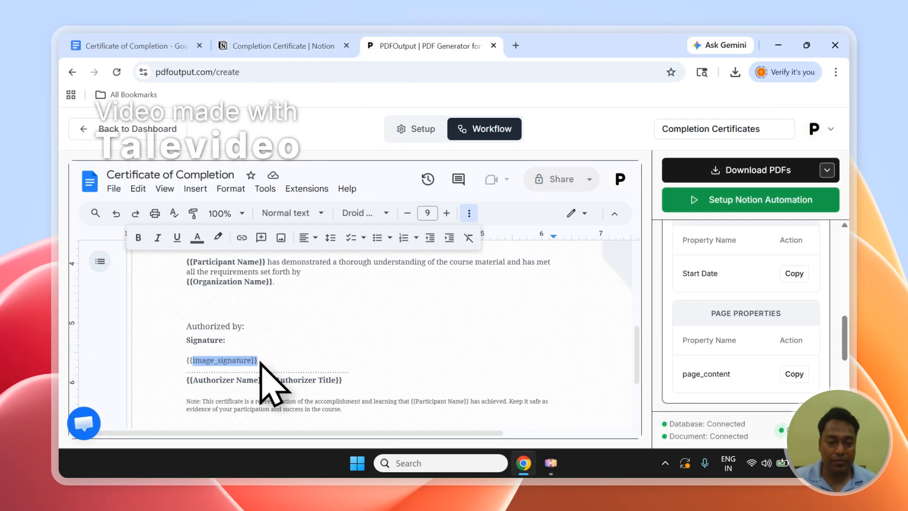
drag(261, 362, 194, 363)
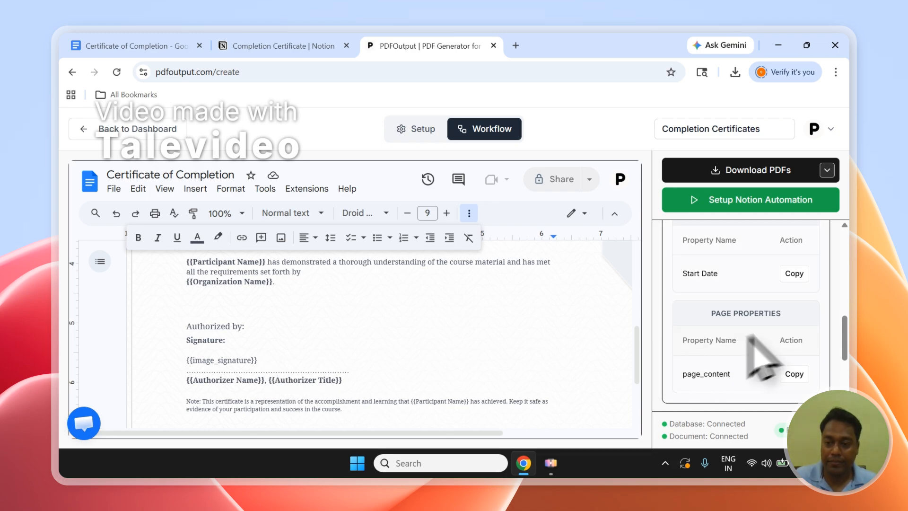
Step: Clear the Start search from the mapping properties search field
drag(845, 336, 848, 261)
scroll(794, 284, down, 2)
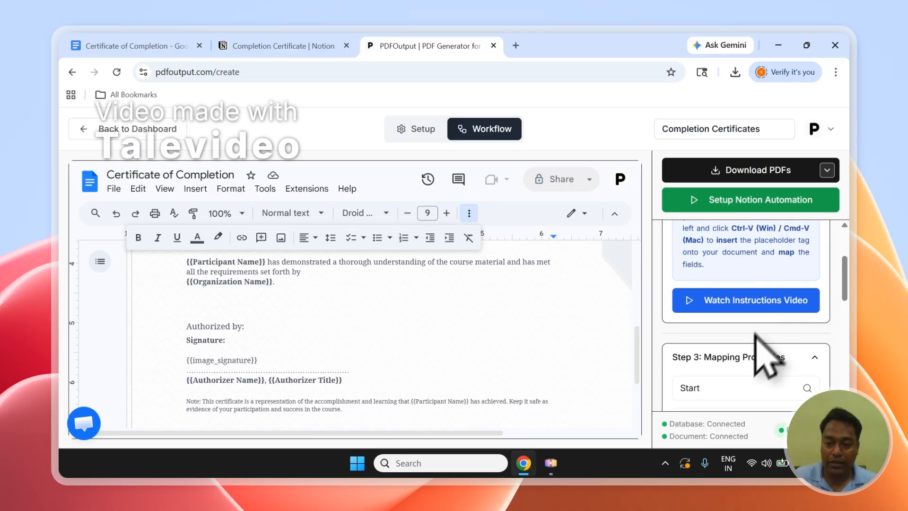
double_click(695, 388)
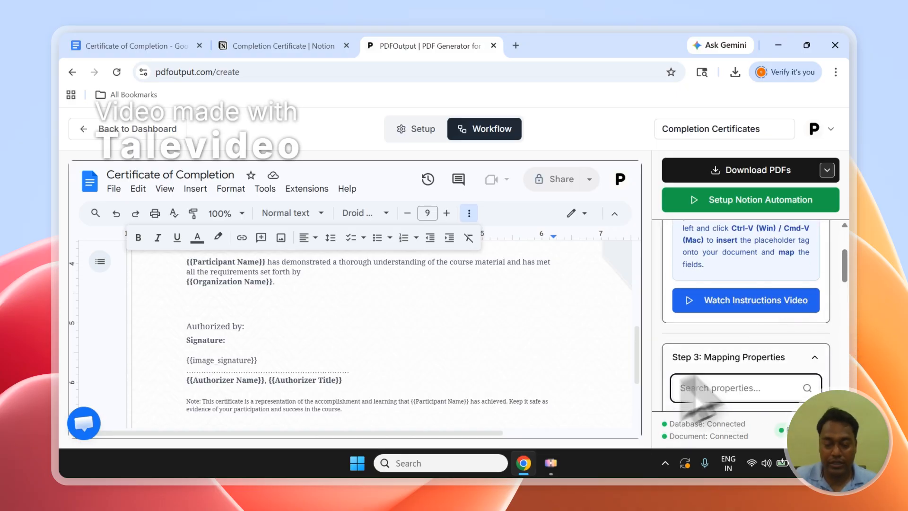
Step: Review the PDF File Name column options in Additional Settings against the Notion database columns
drag(847, 270, 852, 373)
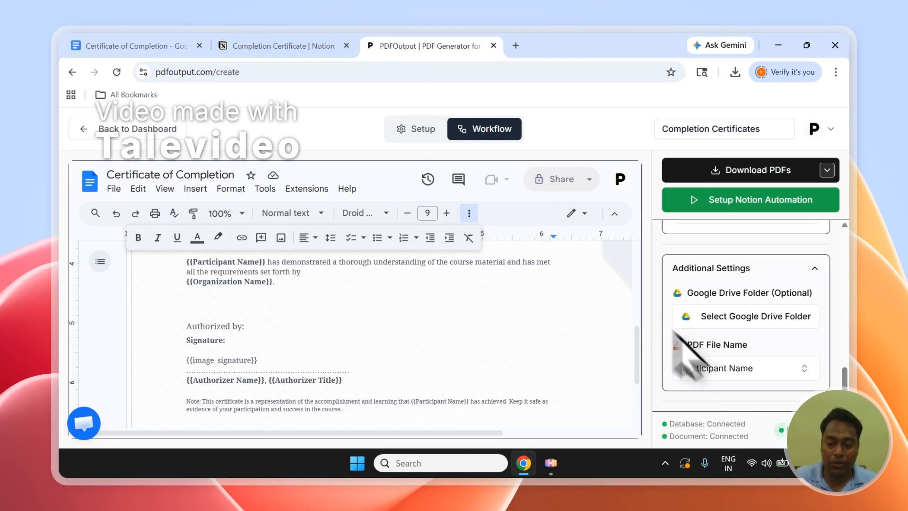
click(305, 46)
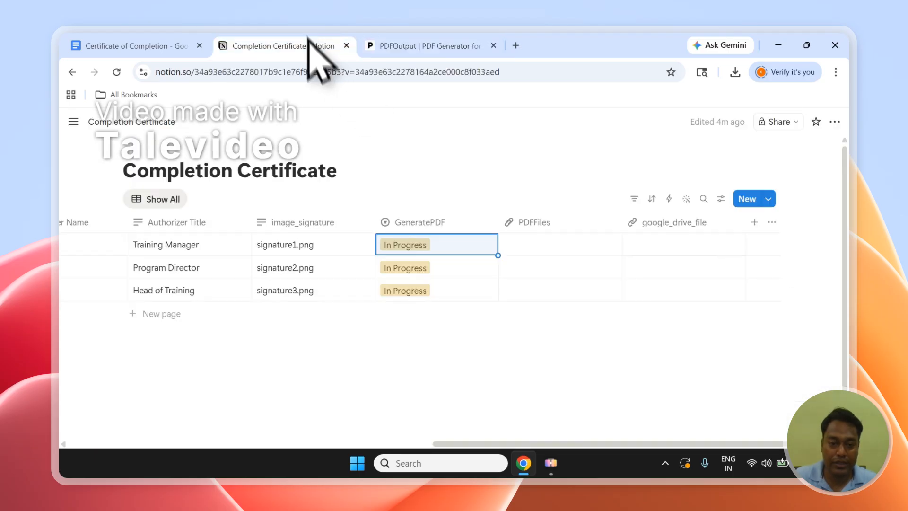
drag(497, 443, 133, 447)
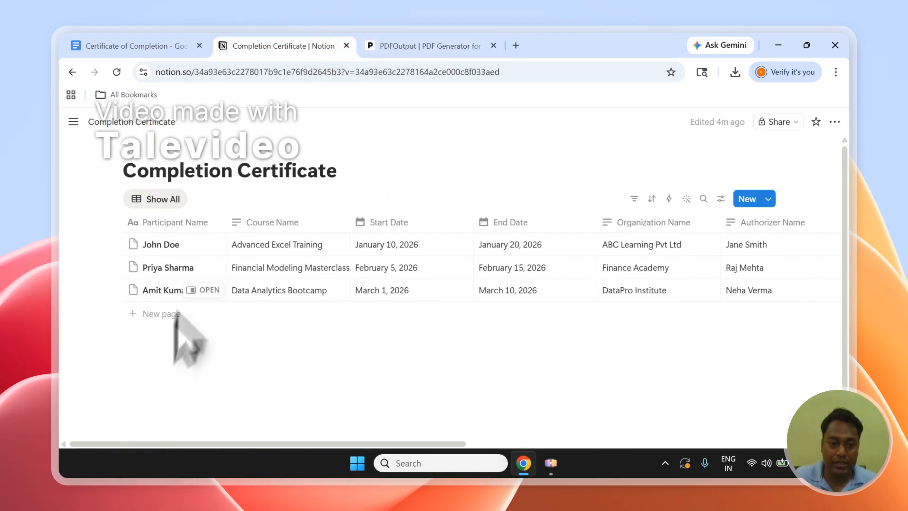
click(416, 45)
click(702, 376)
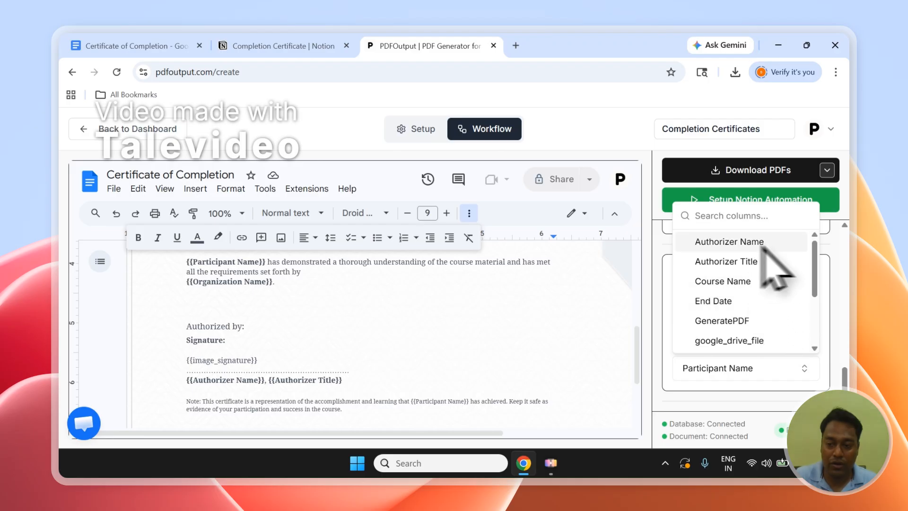
drag(816, 256, 810, 314)
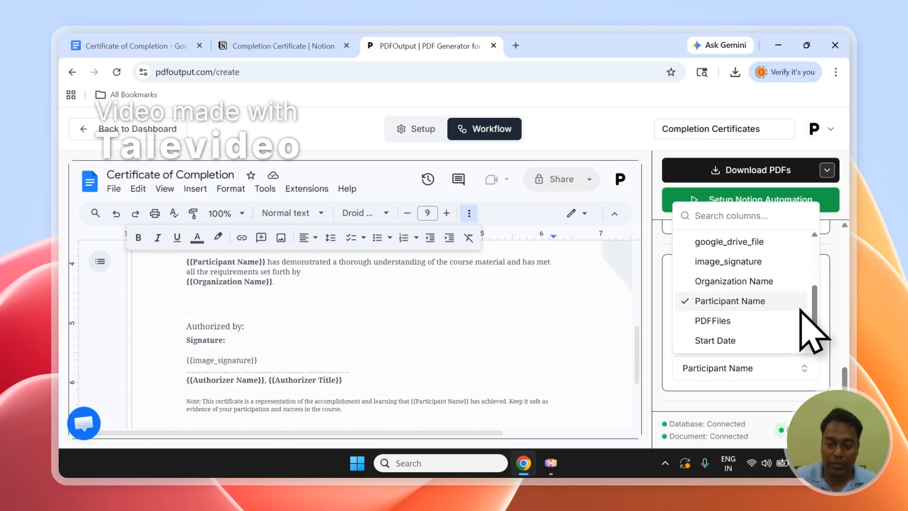
click(832, 330)
scroll(837, 322, up, 5)
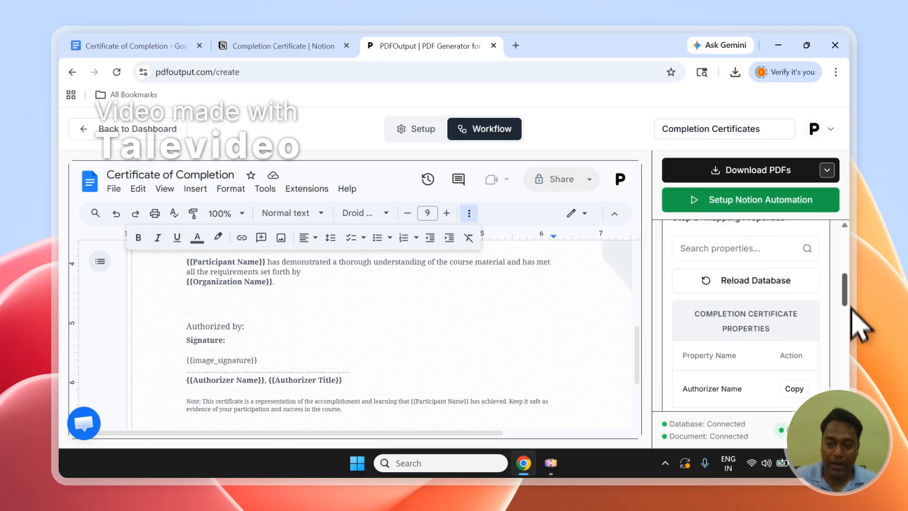
scroll(852, 307, up, 5)
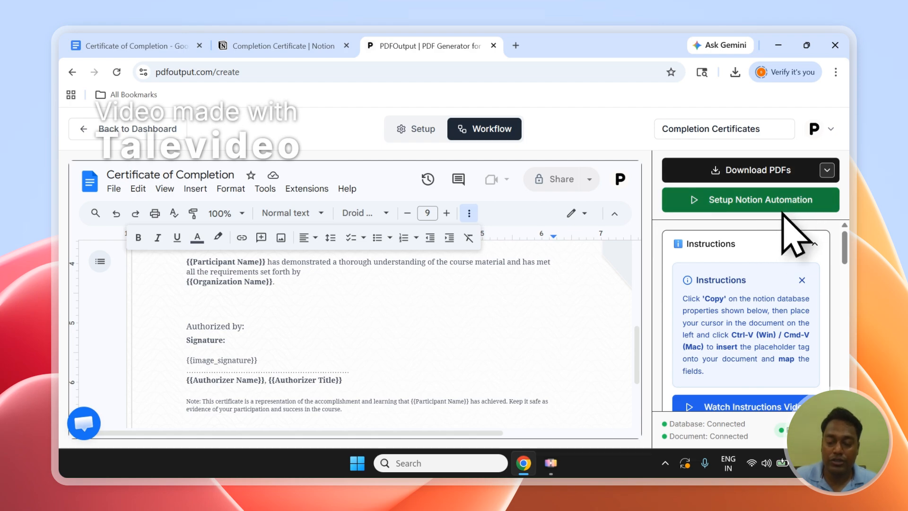
Step: Review the Download PDFs options and the GeneratePDF column in the Notion database
click(823, 172)
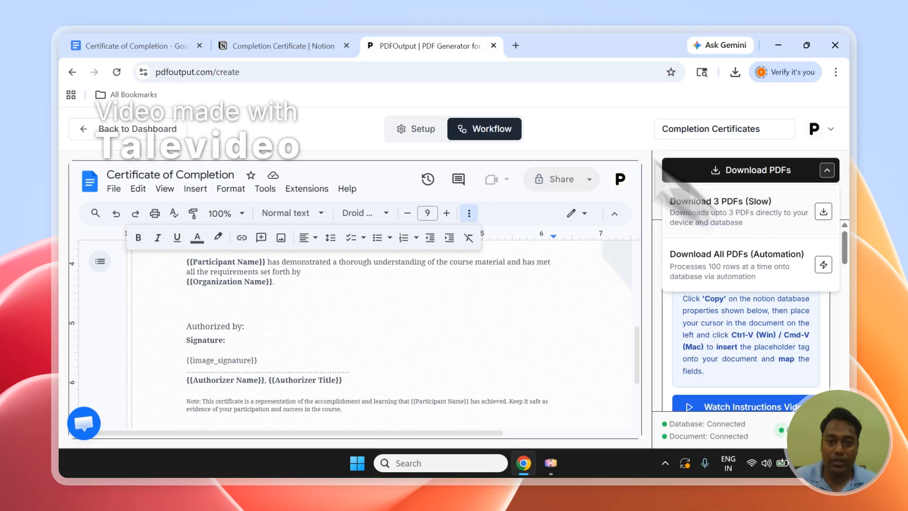
click(333, 43)
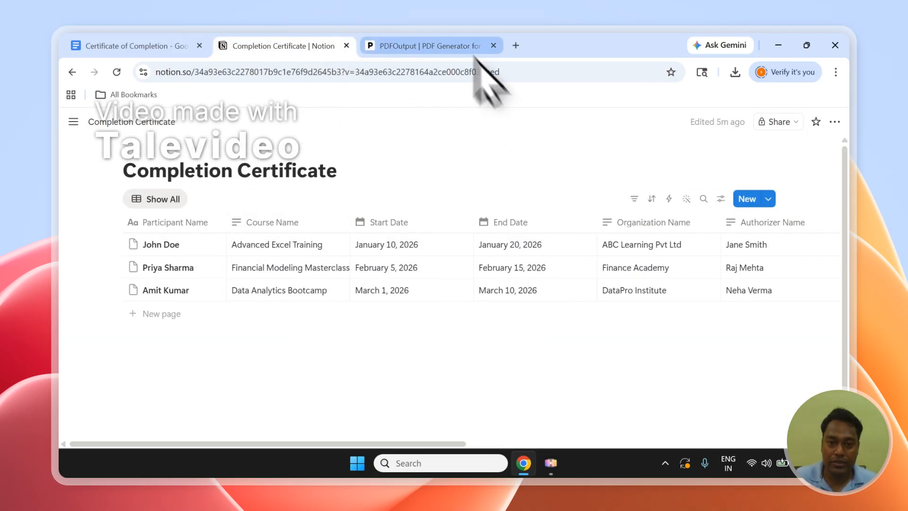
click(454, 45)
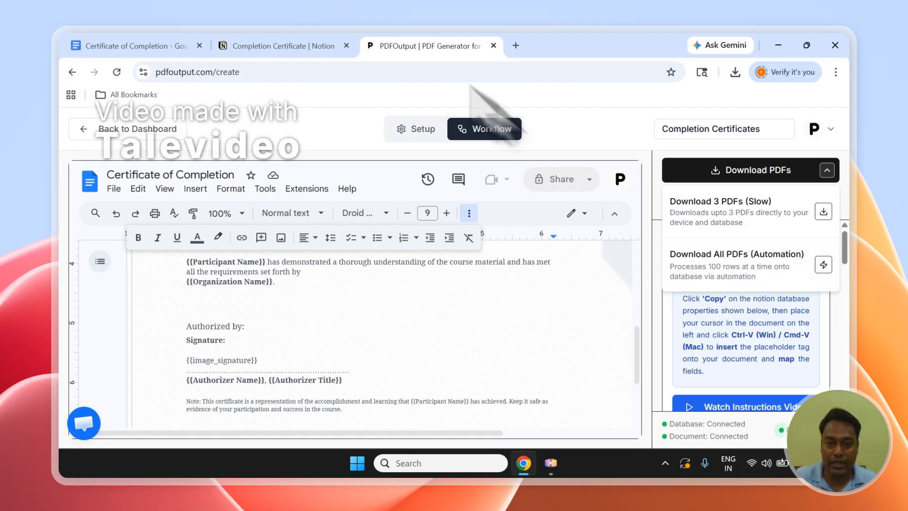
click(342, 46)
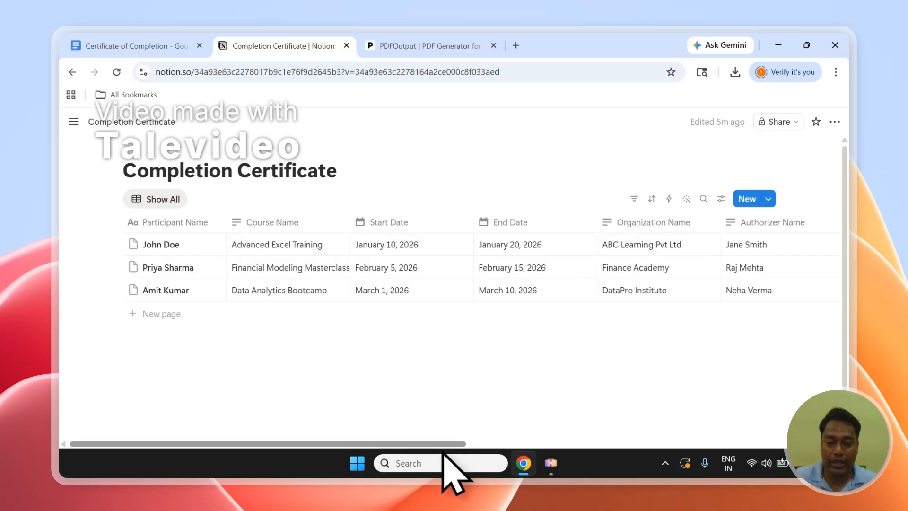
drag(447, 445, 800, 444)
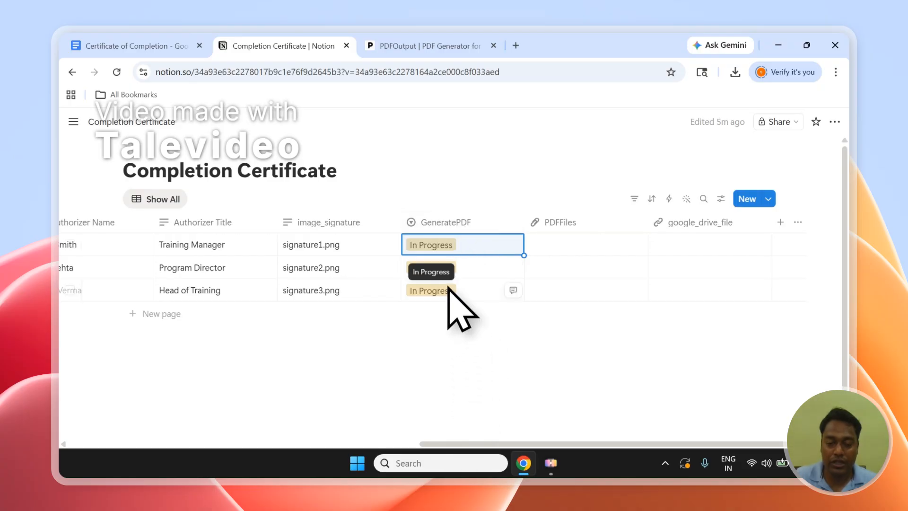
click(429, 45)
Step: Set up the Notion automation for generating the certificate PDFs
click(779, 174)
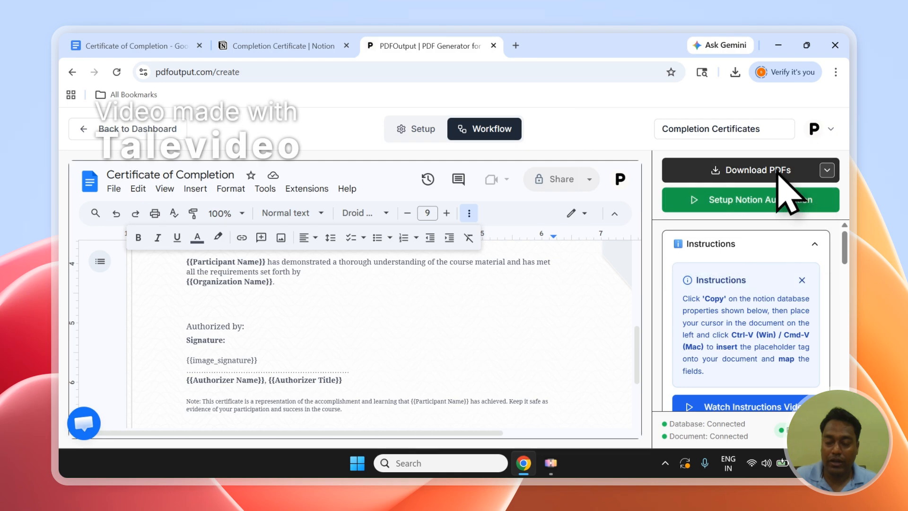
click(741, 222)
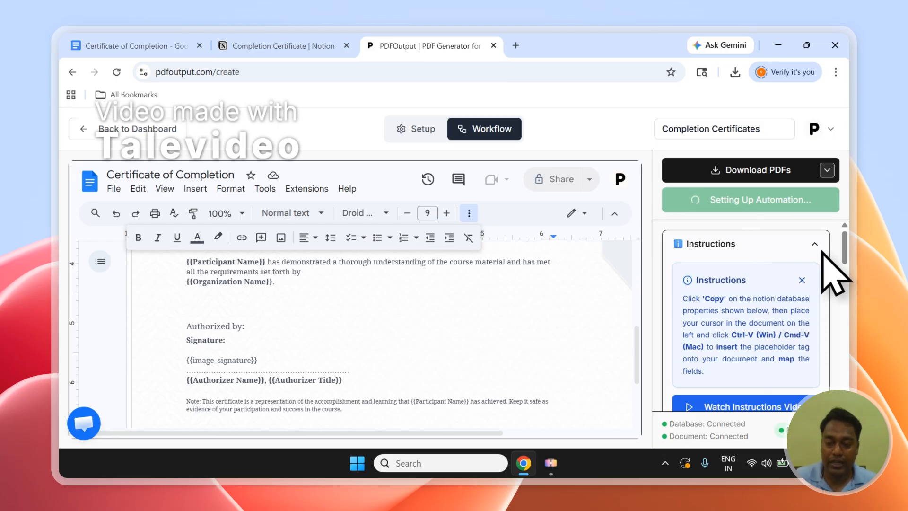
drag(844, 243, 853, 278)
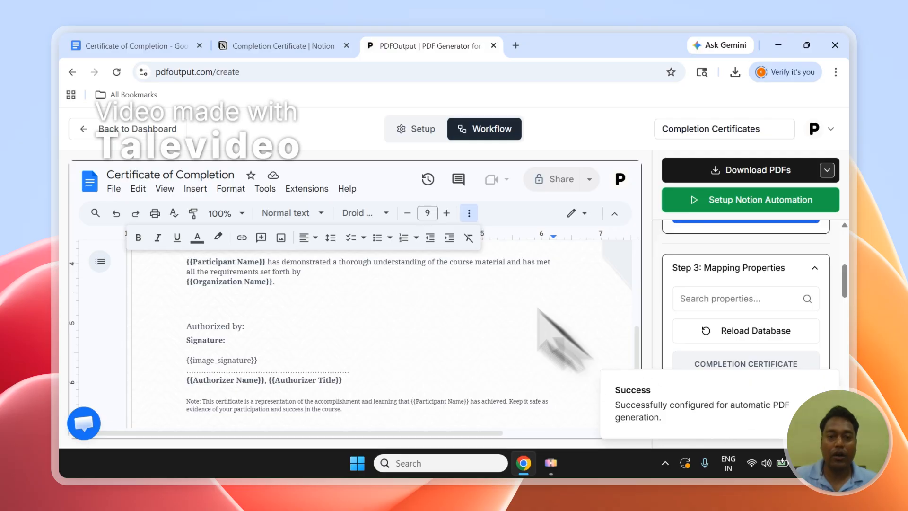
Step: In the Notion database, move GeneratePDF ahead of Choose Document and set all three rows to Ready to Generate
click(297, 43)
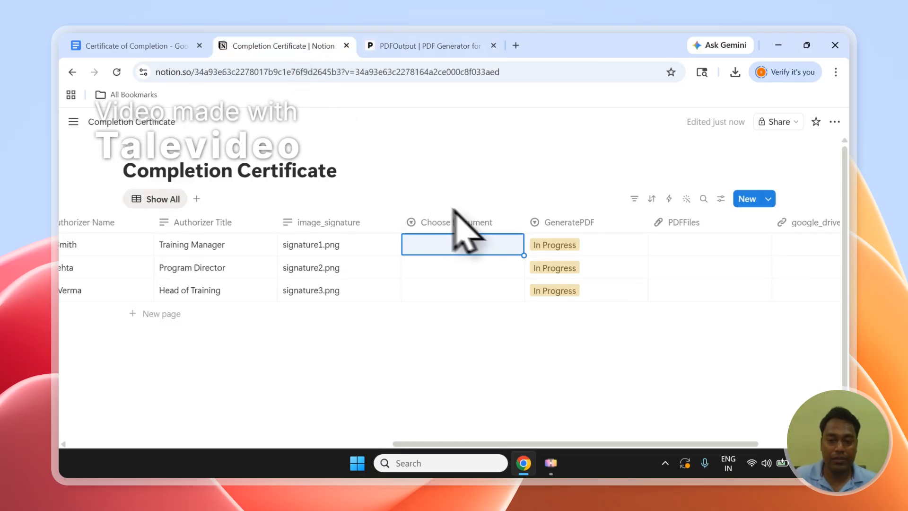
drag(464, 226, 558, 243)
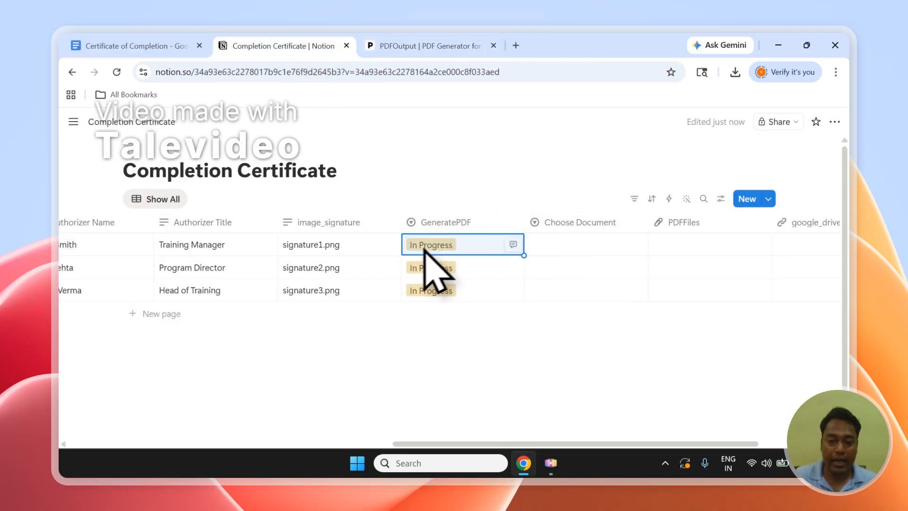
click(431, 246)
click(486, 305)
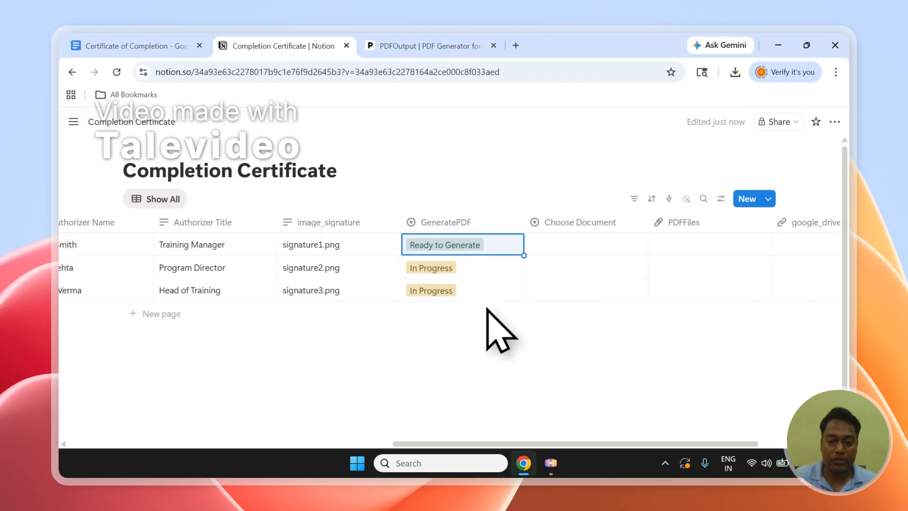
click(461, 292)
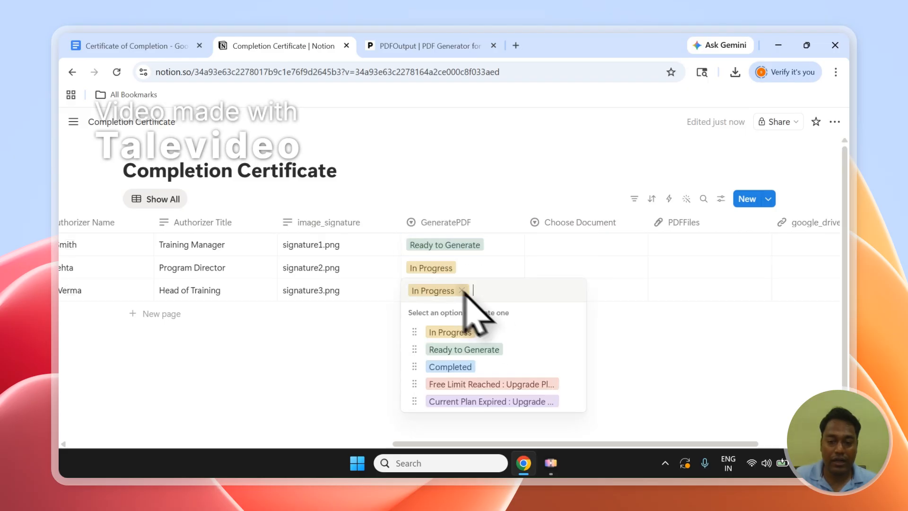
click(563, 349)
click(466, 270)
click(479, 326)
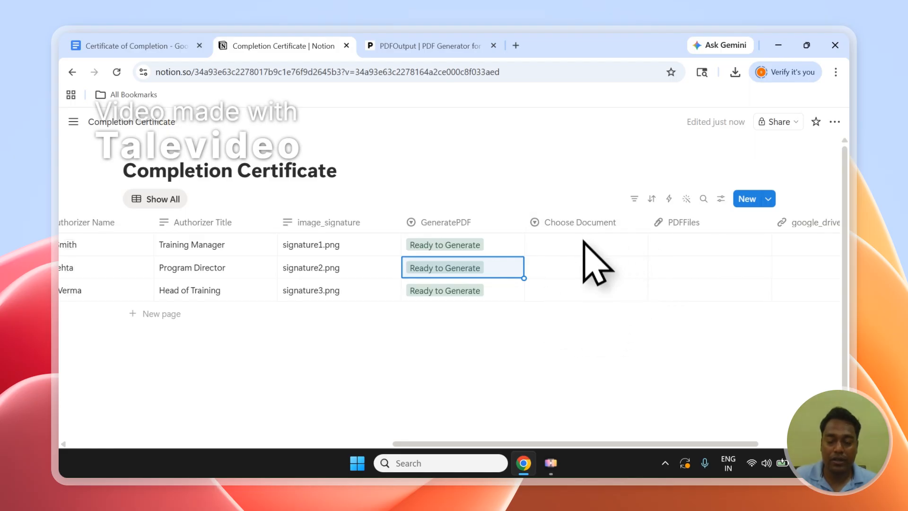
click(440, 46)
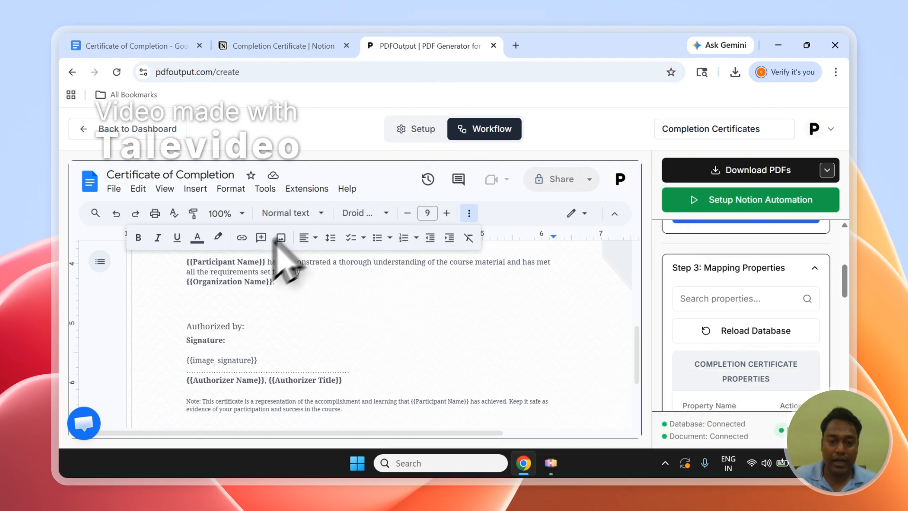
click(476, 216)
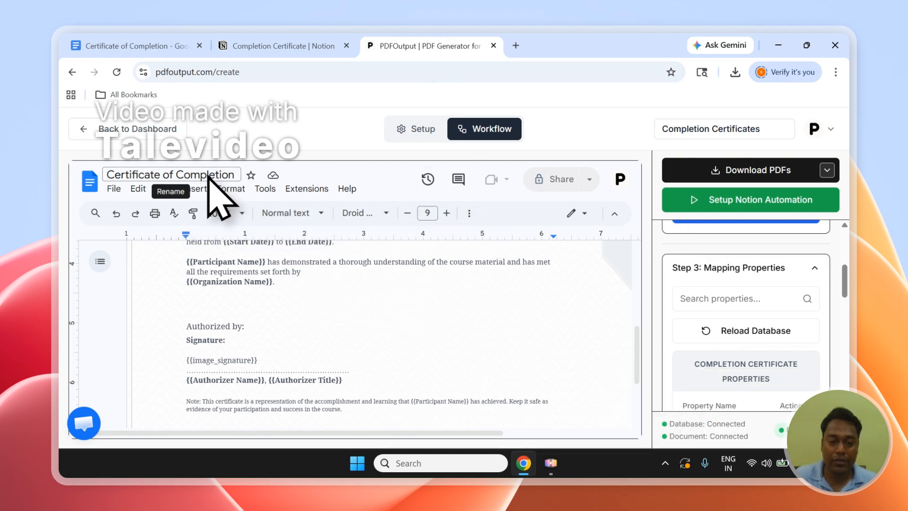
Step: Compare the Google Docs certificate template with the Choose Document options in the Notion database
drag(636, 372, 634, 298)
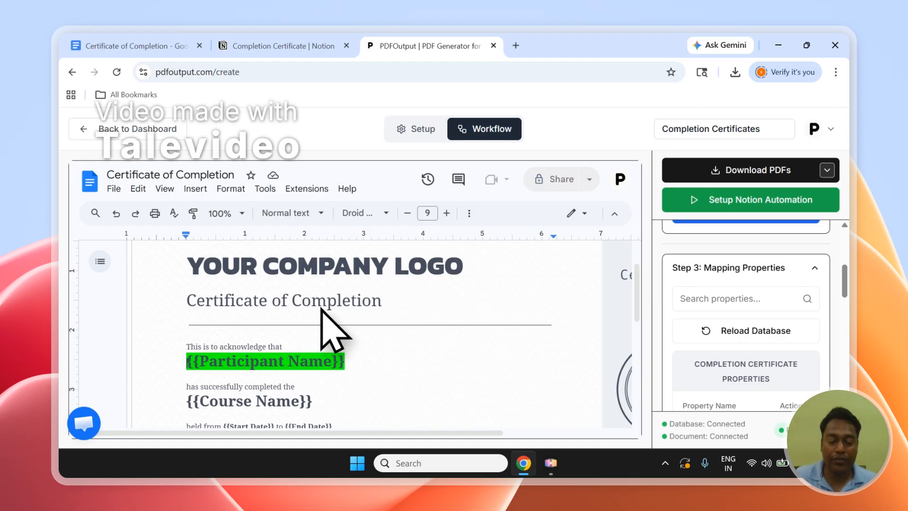
click(277, 48)
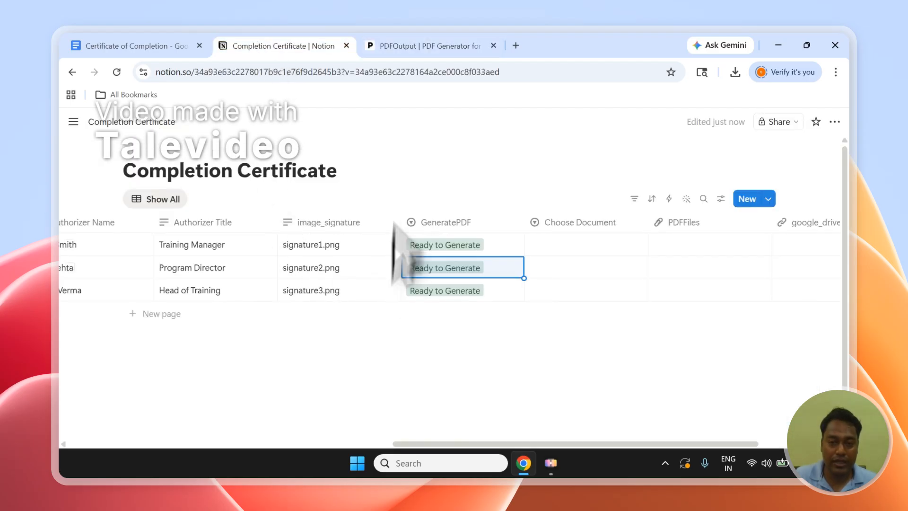
click(399, 49)
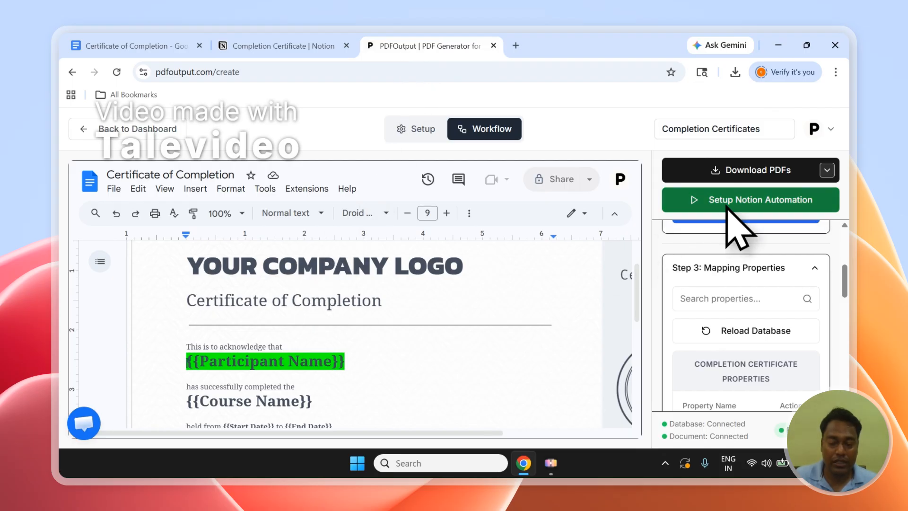
click(326, 47)
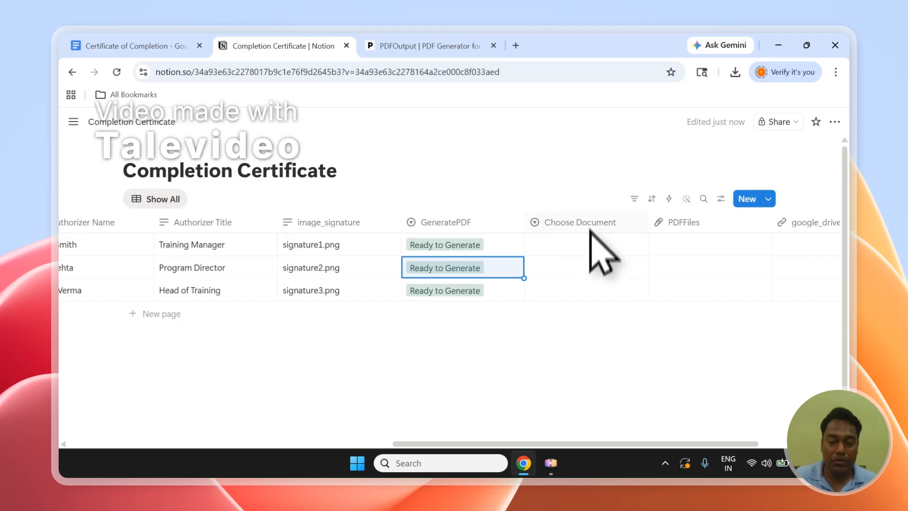
click(582, 245)
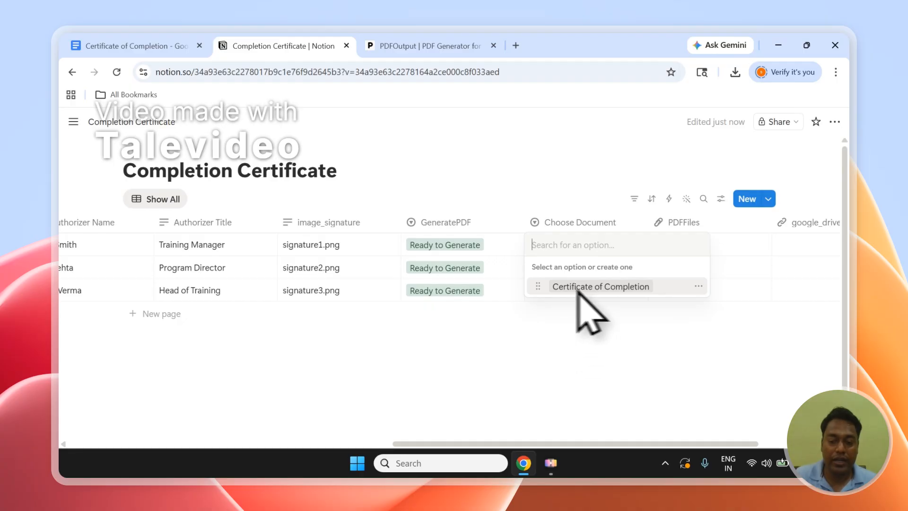
click(458, 53)
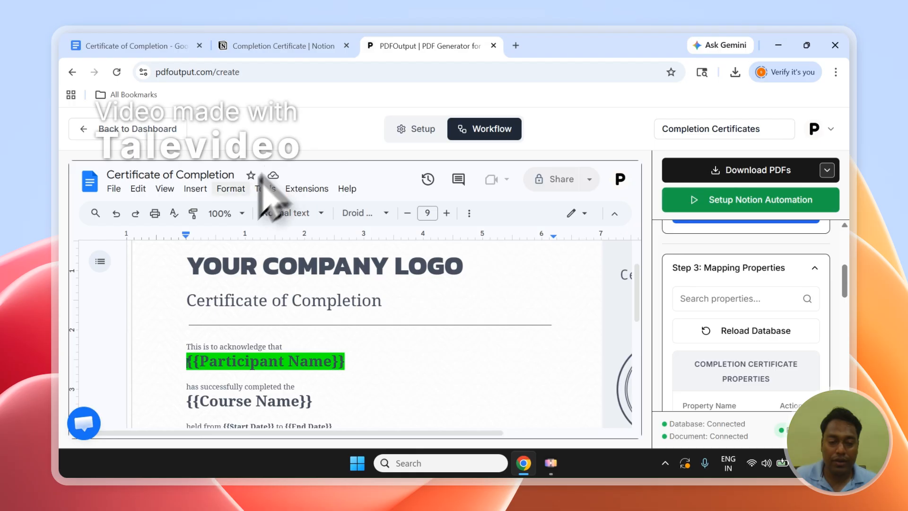
click(332, 45)
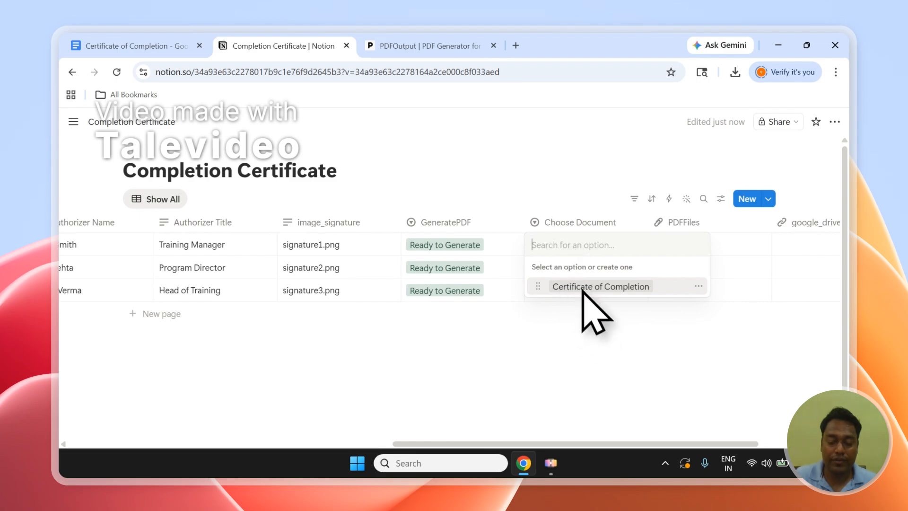
Step: Open and close the Choose Document options on each certificate row without picking one
key(Escape)
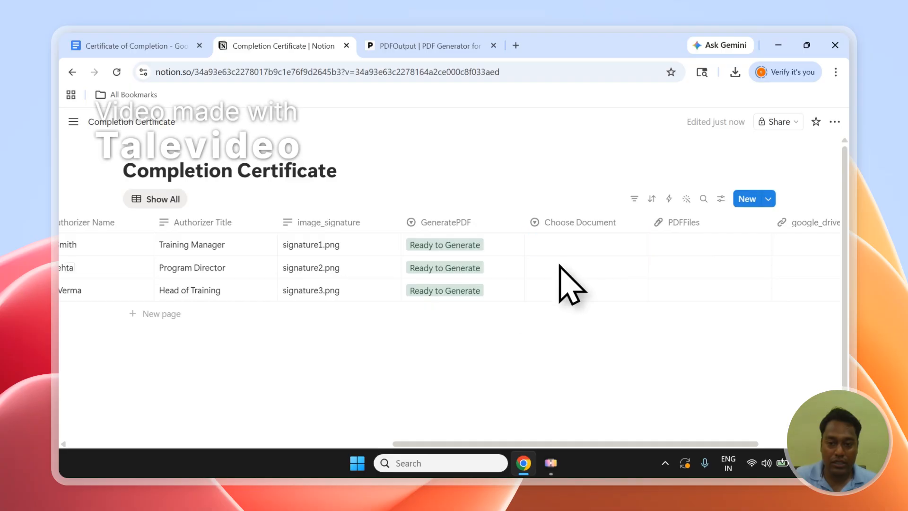
click(569, 274)
key(Escape)
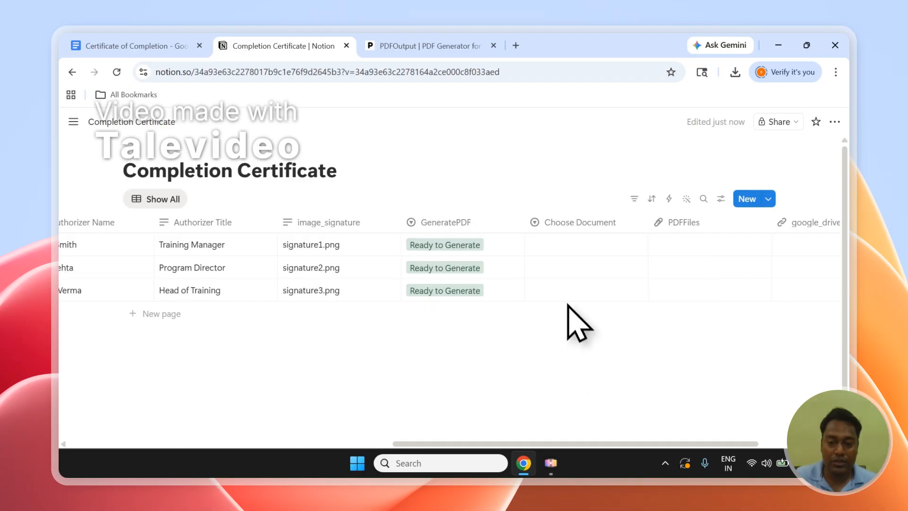
click(575, 290)
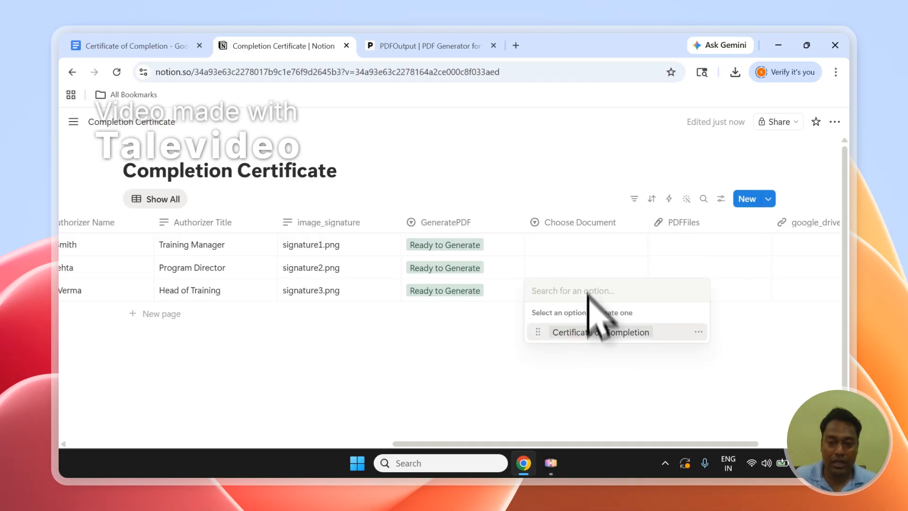
key(Escape)
click(544, 290)
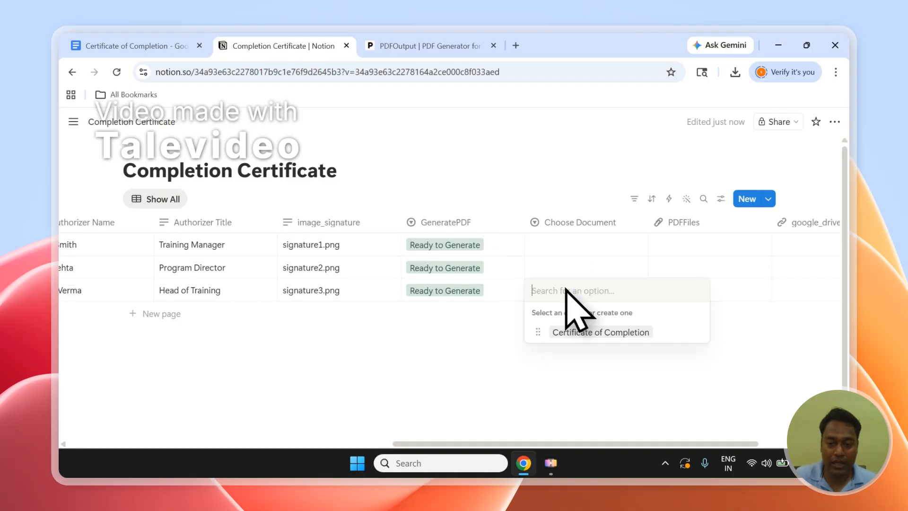
key(Escape)
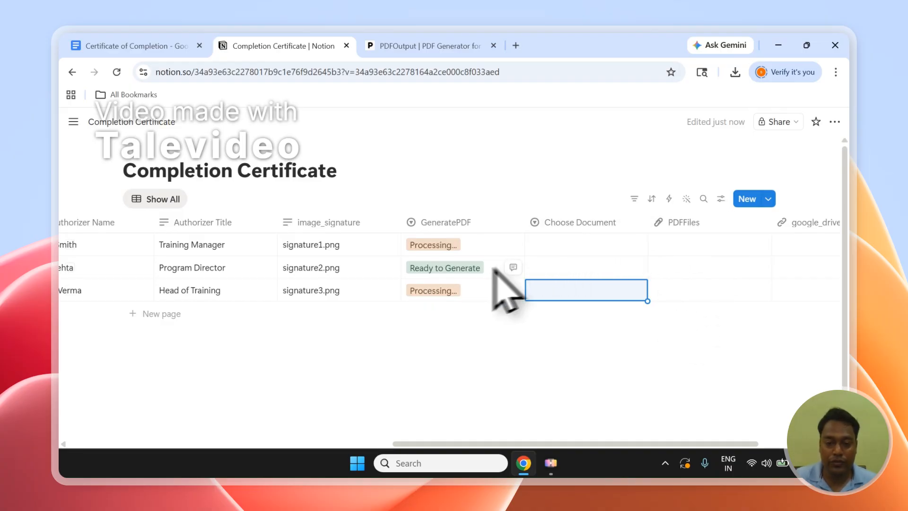
Step: Once the PDFs generate, move the PDFFiles column ahead of Choose Document in the database
click(479, 269)
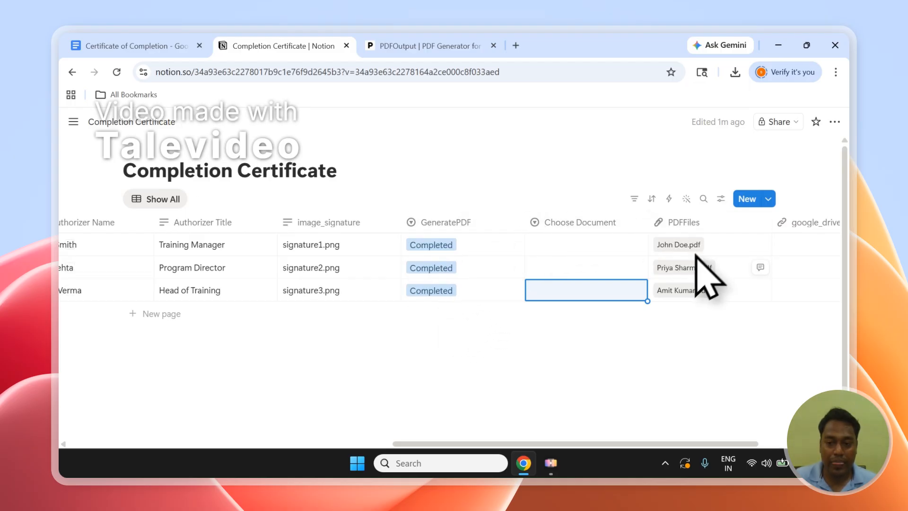
drag(687, 222, 598, 243)
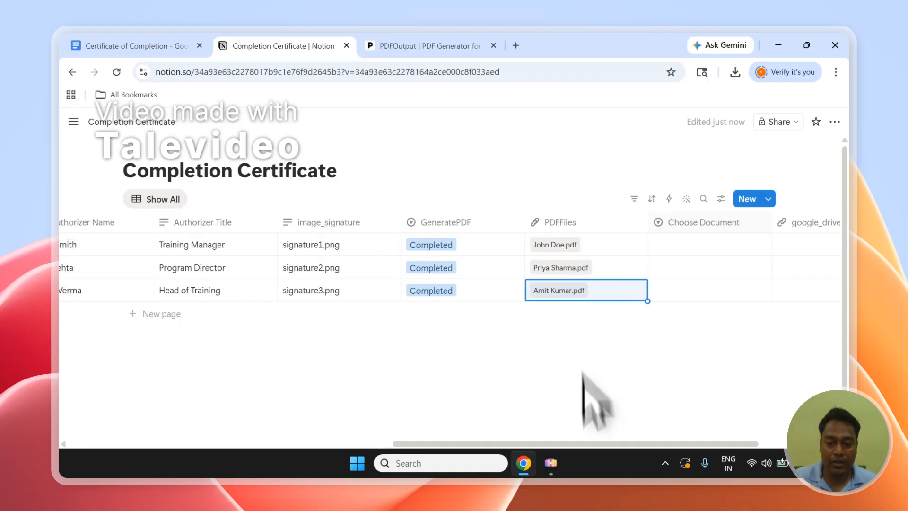
mouse_move(583, 445)
mouse_down()
mouse_move(258, 444)
mouse_move(577, 434)
mouse_up()
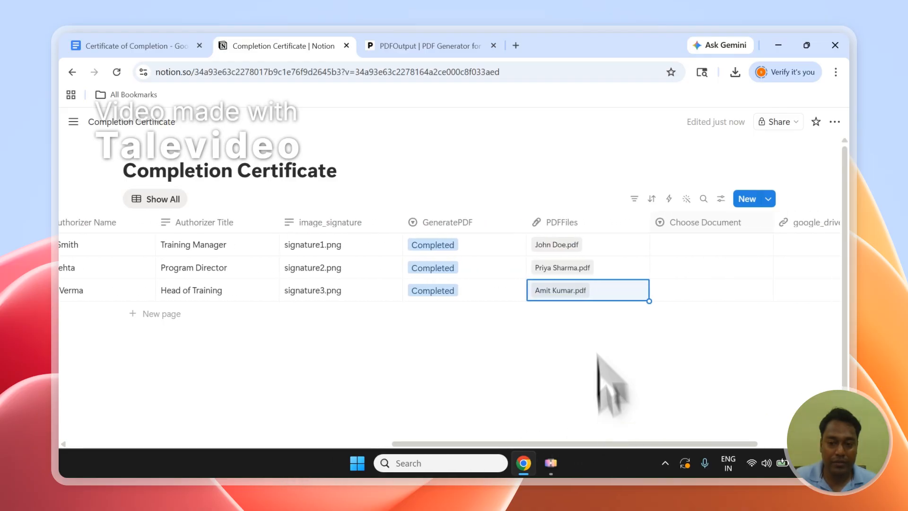
Step: Open the generated John Doe, Priya Sharma and Amit Kumar PDF files in new tabs
click(563, 247)
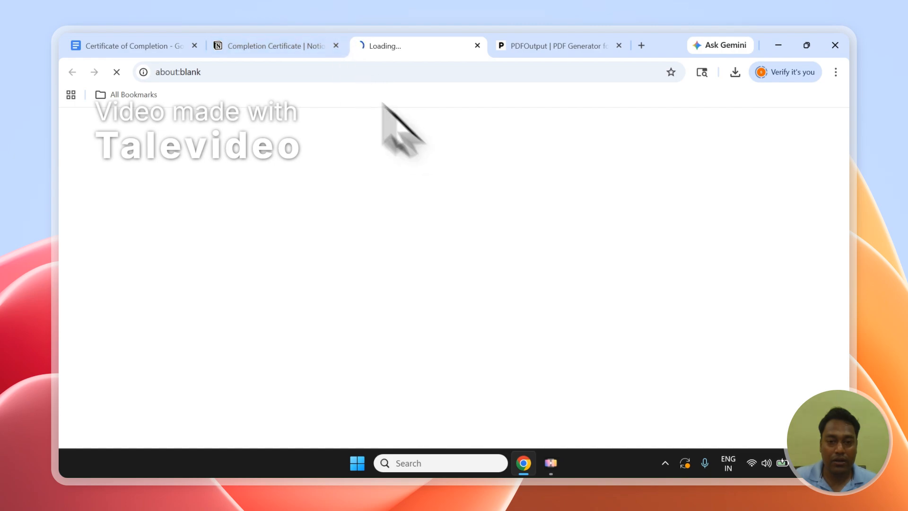
click(320, 50)
click(552, 267)
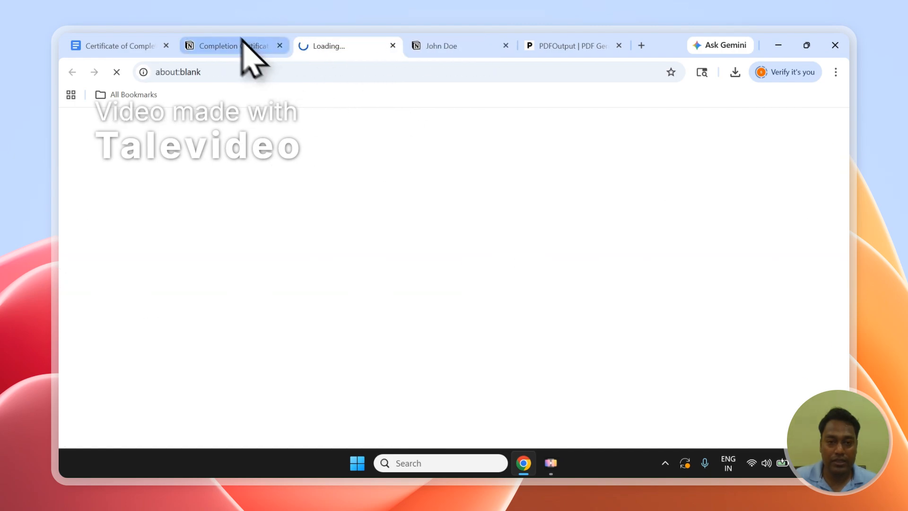
click(241, 41)
click(549, 291)
click(485, 40)
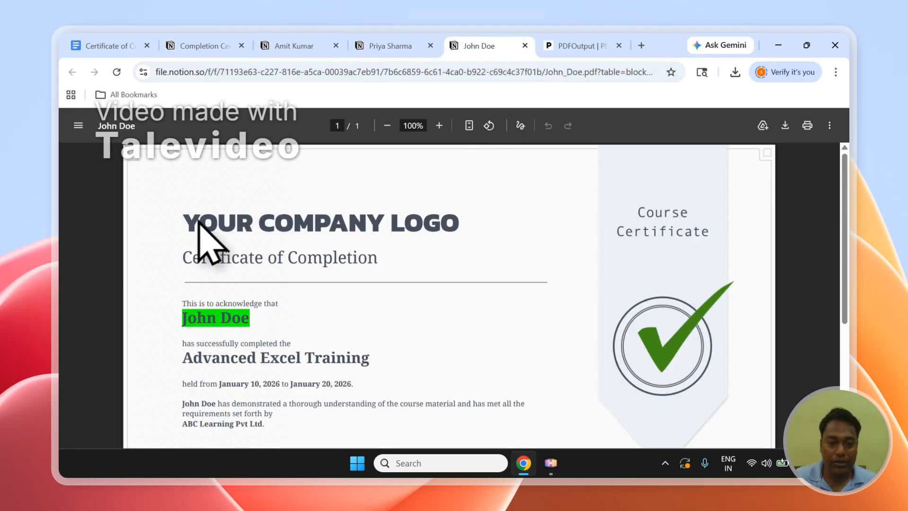
Step: Review the John Doe certificate PDF, checking each filled-in name, course, date and authorizer field
drag(185, 220, 428, 232)
click(184, 321)
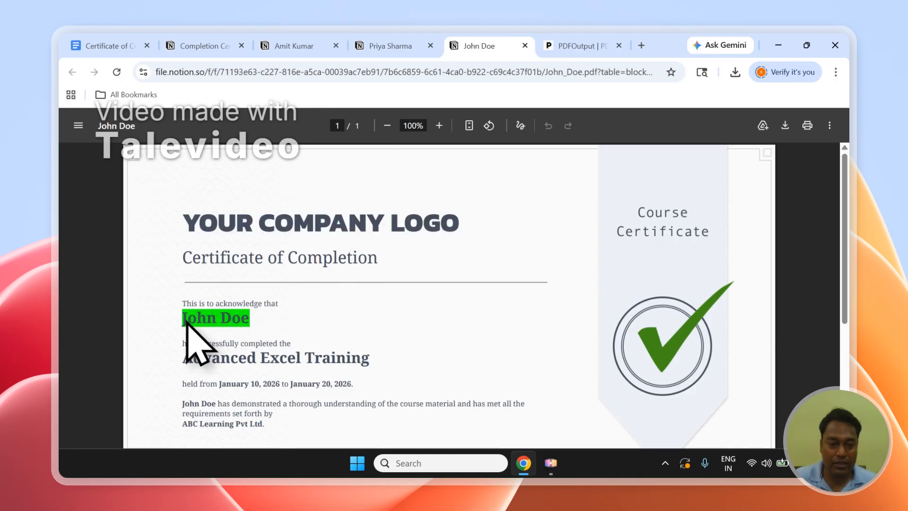
scroll(319, 307, down, 5)
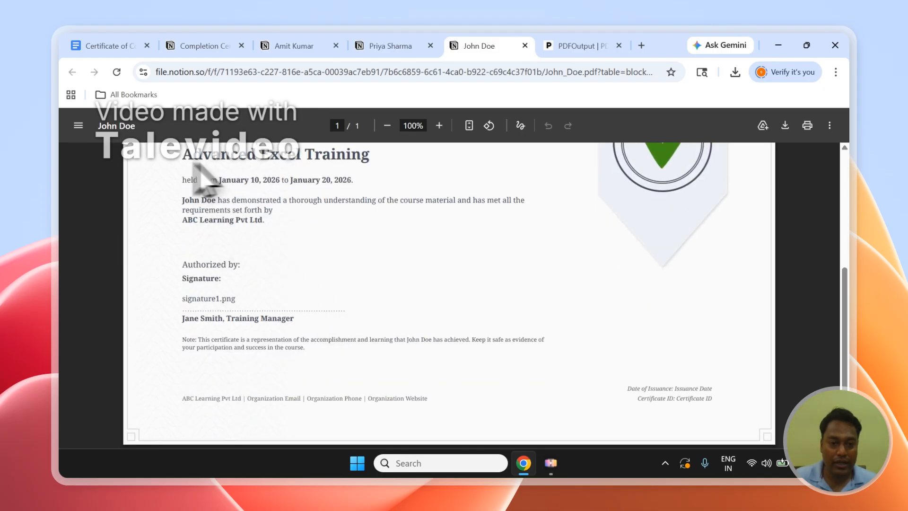
drag(195, 162, 375, 165)
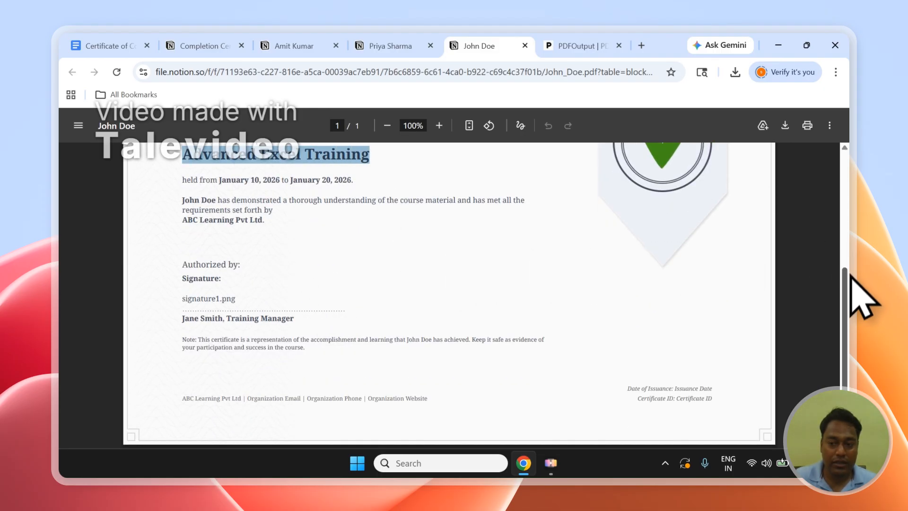
scroll(847, 279, up, 1)
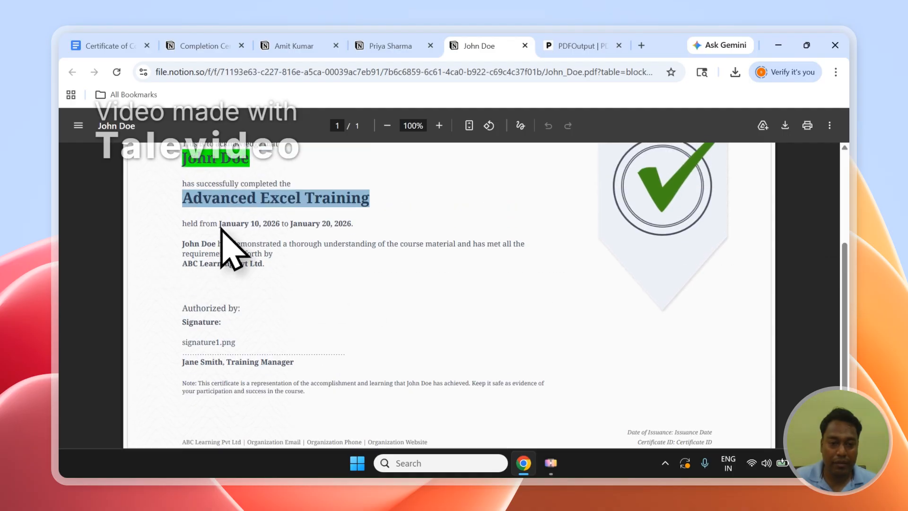
drag(219, 223, 279, 226)
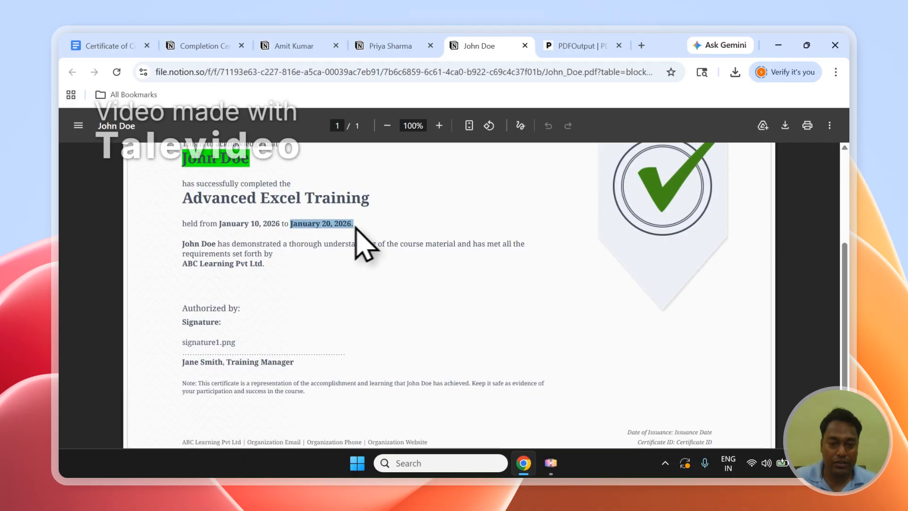
drag(183, 243, 224, 246)
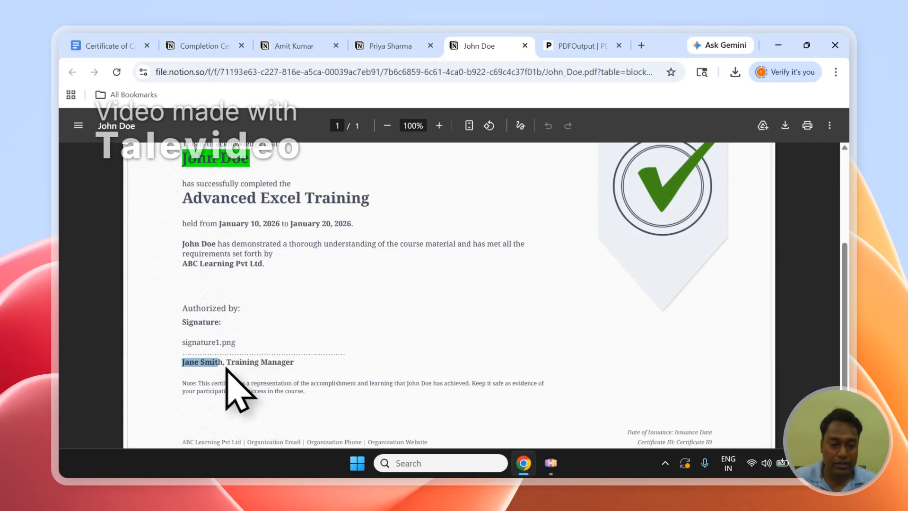
scroll(274, 372, up, 3)
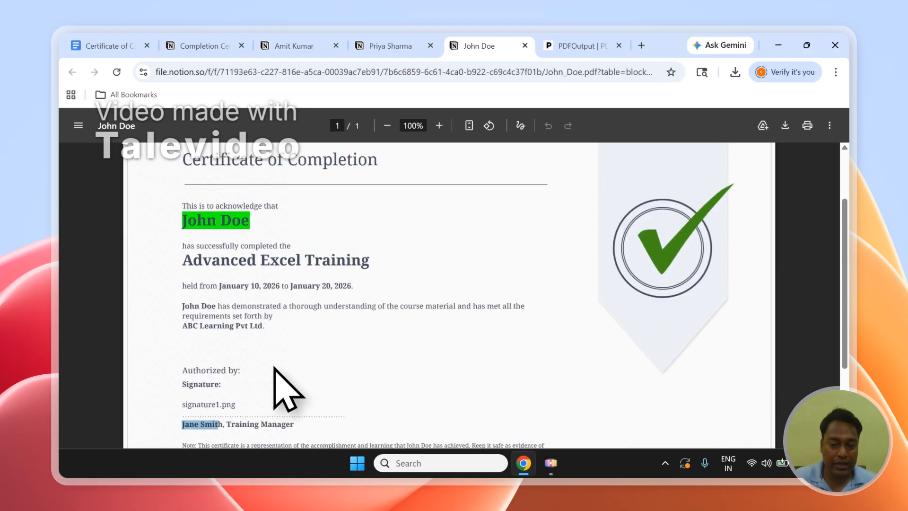
scroll(272, 372, up, 1)
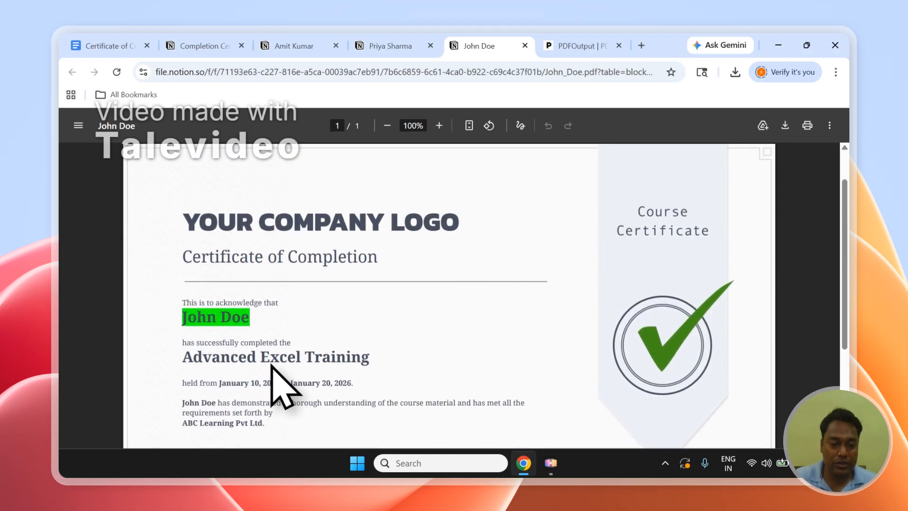
scroll(270, 369, down, 4)
scroll(265, 346, up, 1)
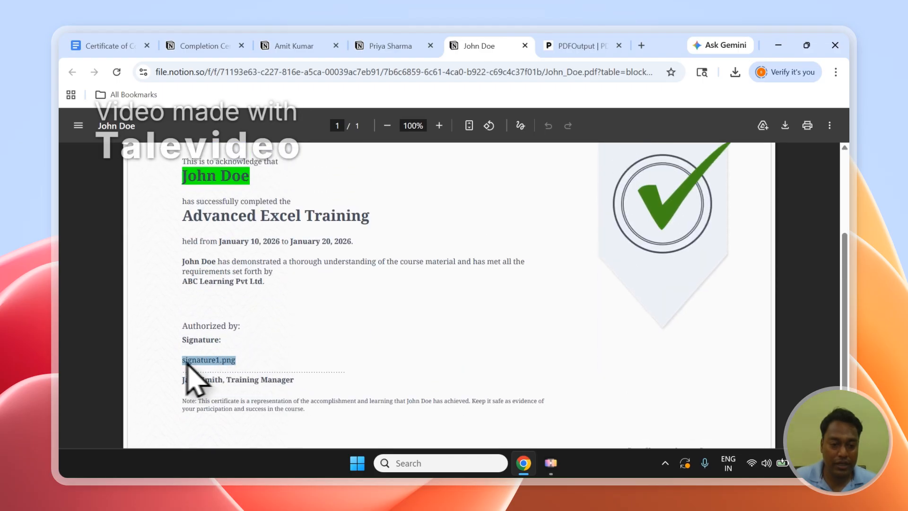
Step: Open and close the image_signature column's property menu in the Notion database
click(216, 45)
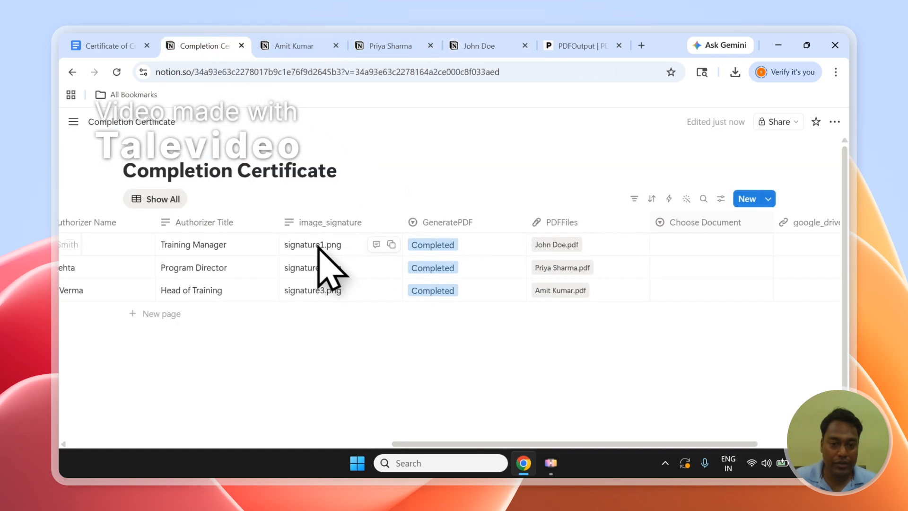
click(342, 225)
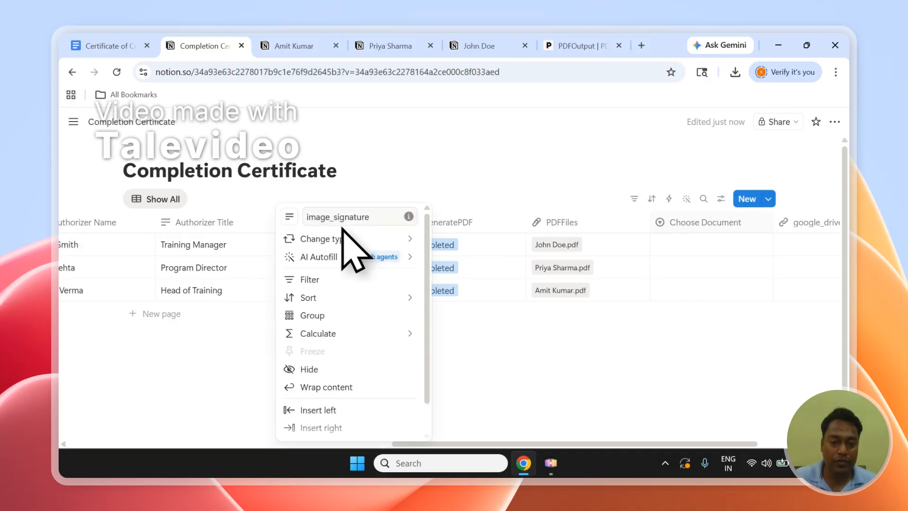
click(313, 194)
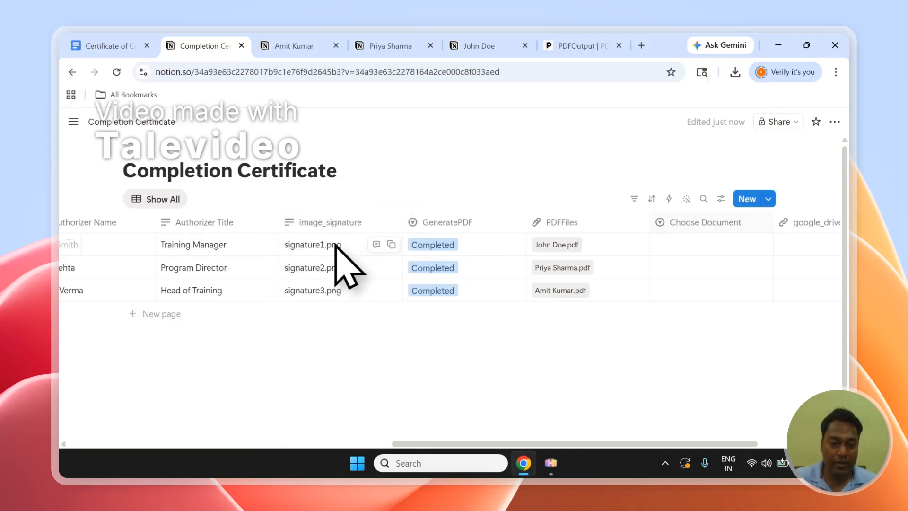
Step: Review the Amit Kumar and Priya Sharma certificate PDFs, then return to the John Doe certificate
click(316, 42)
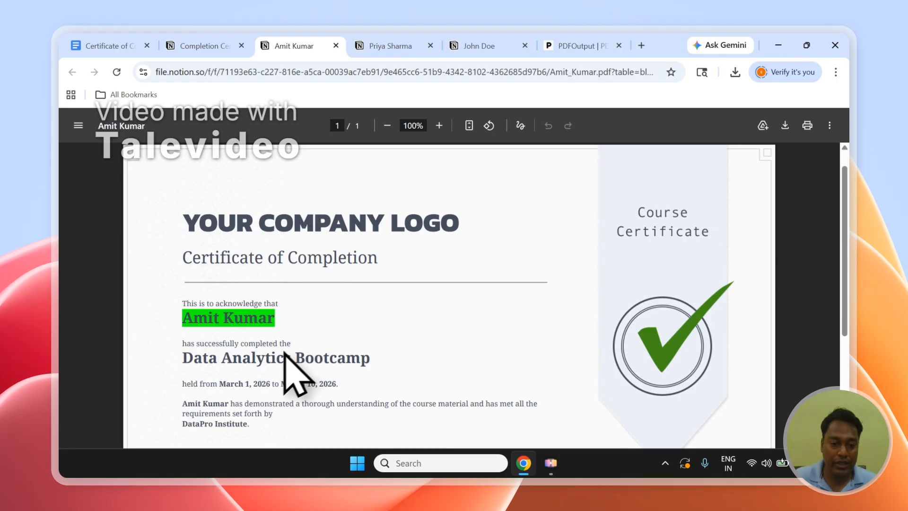
scroll(284, 369, down, 4)
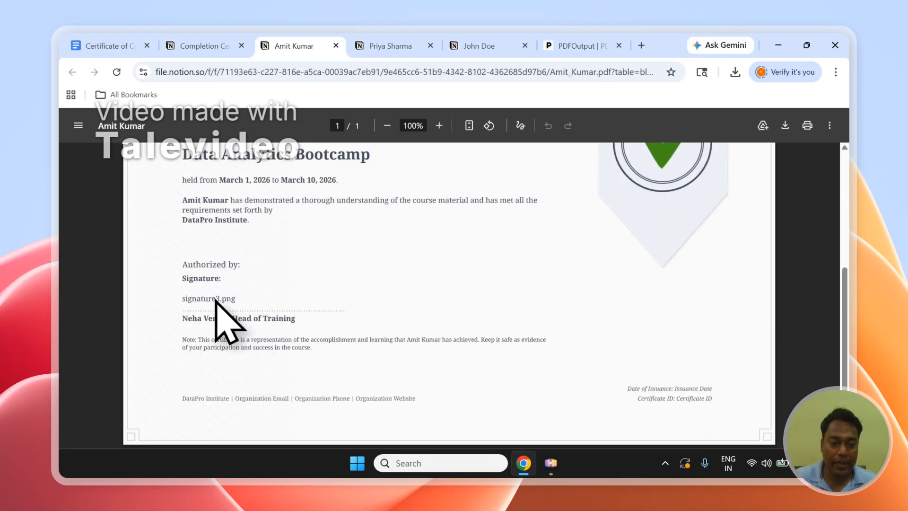
click(376, 45)
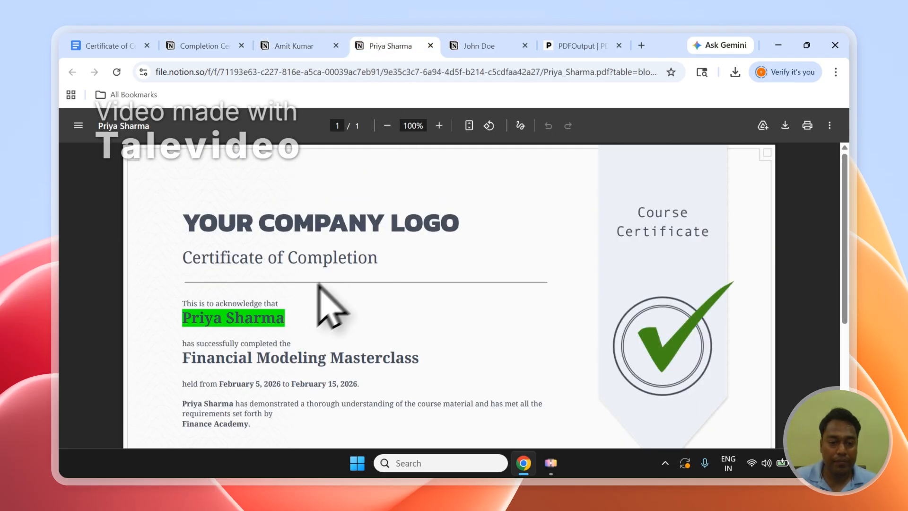
scroll(312, 291, down, 4)
scroll(306, 298, up, 1)
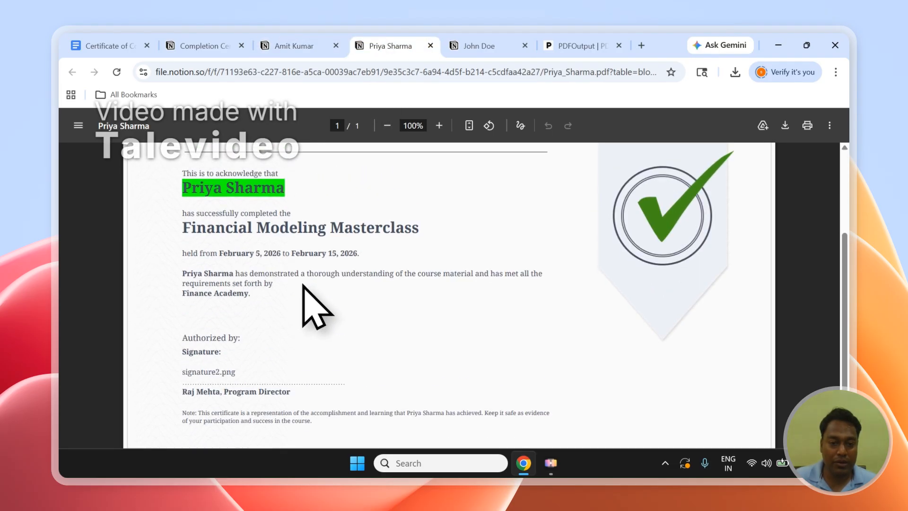
scroll(305, 286, down, 1)
scroll(308, 294, up, 3)
click(480, 46)
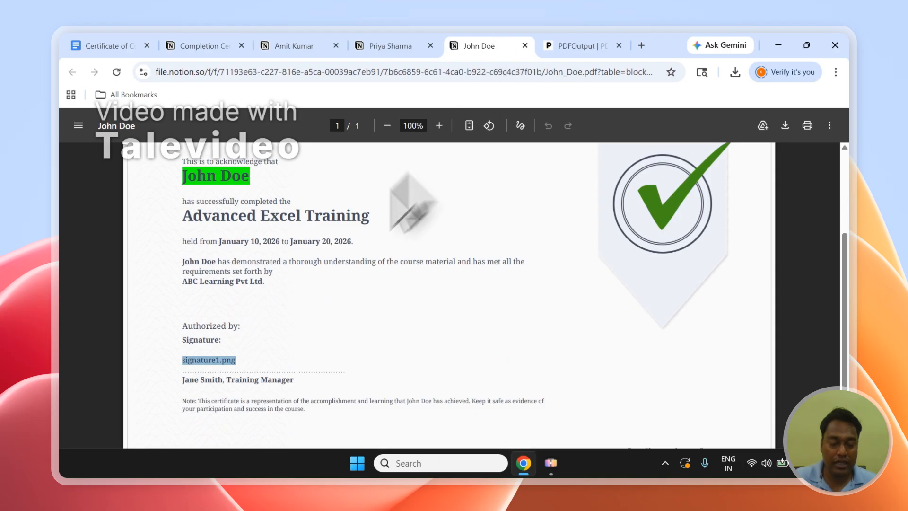
Step: Flip through the Amit Kumar, Priya Sharma and John Doe certificate PDFs, then go back to the Notion database
scroll(302, 297, up, 3)
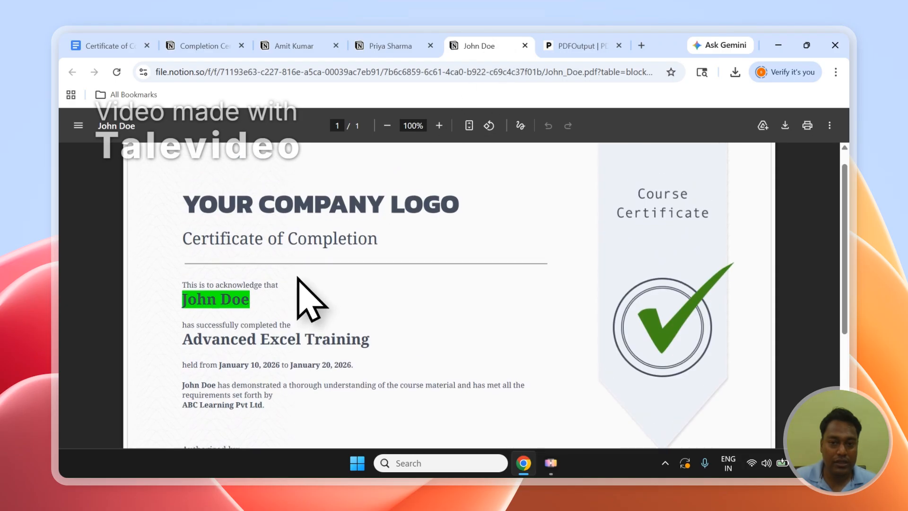
click(317, 41)
scroll(375, 298, up, 5)
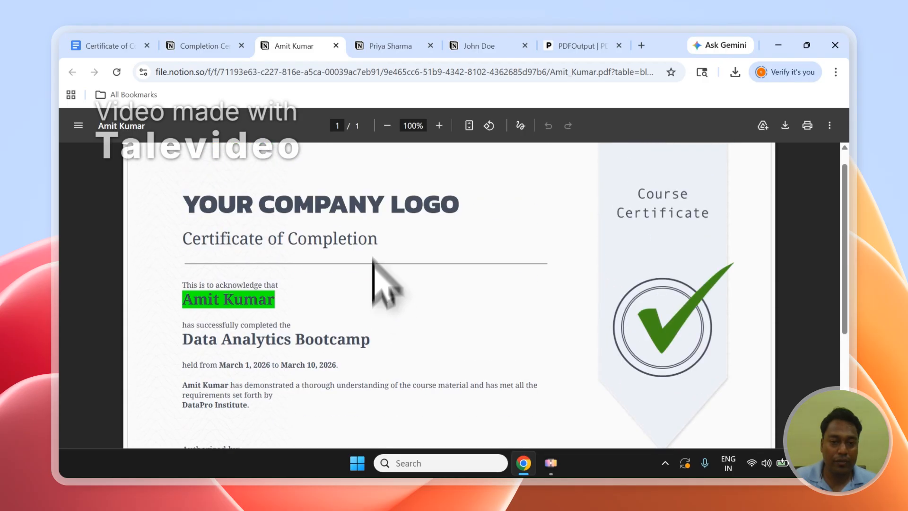
click(400, 44)
click(463, 43)
click(225, 43)
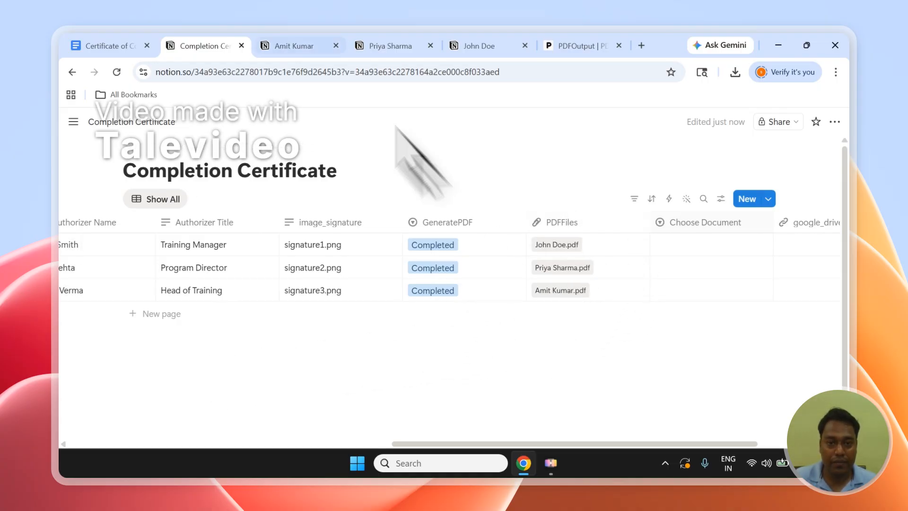
Step: Examine PDFOutput's Additional Settings for the Drive folder and PDF file name, and the Notion database's remaining columns
click(607, 56)
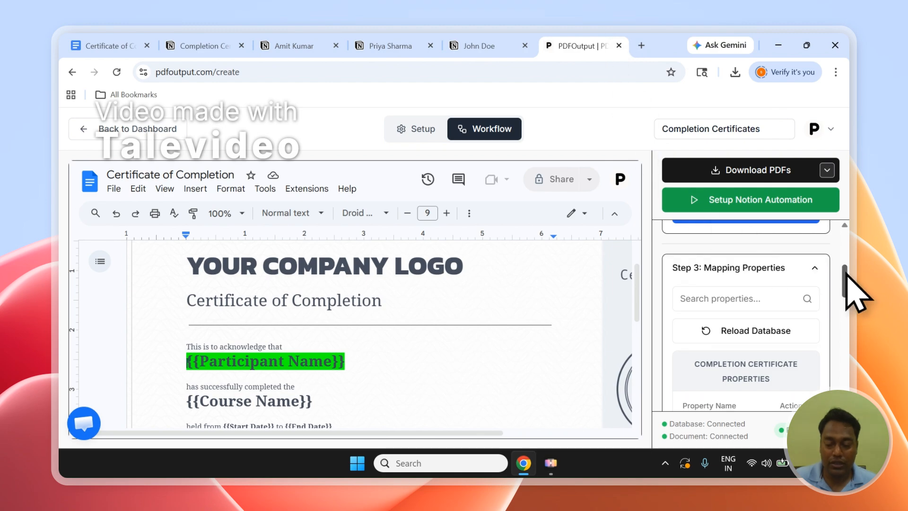
drag(847, 276, 846, 374)
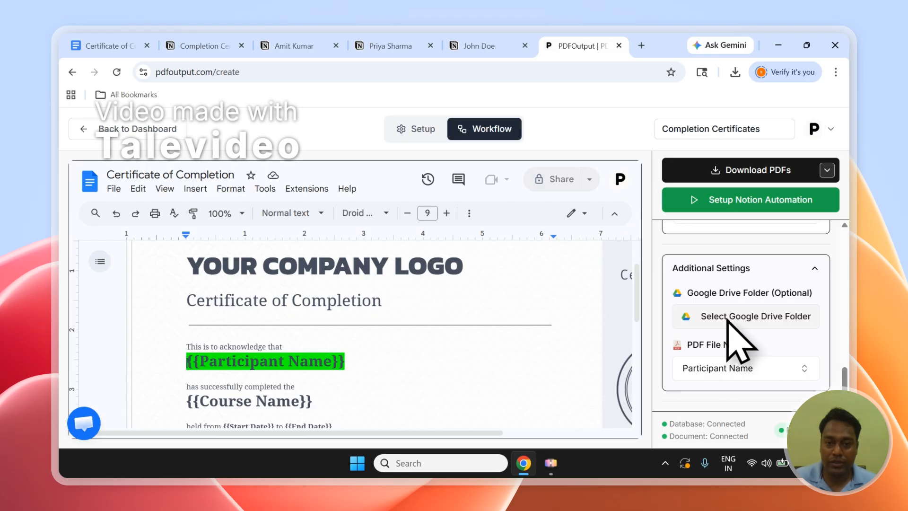
click(239, 45)
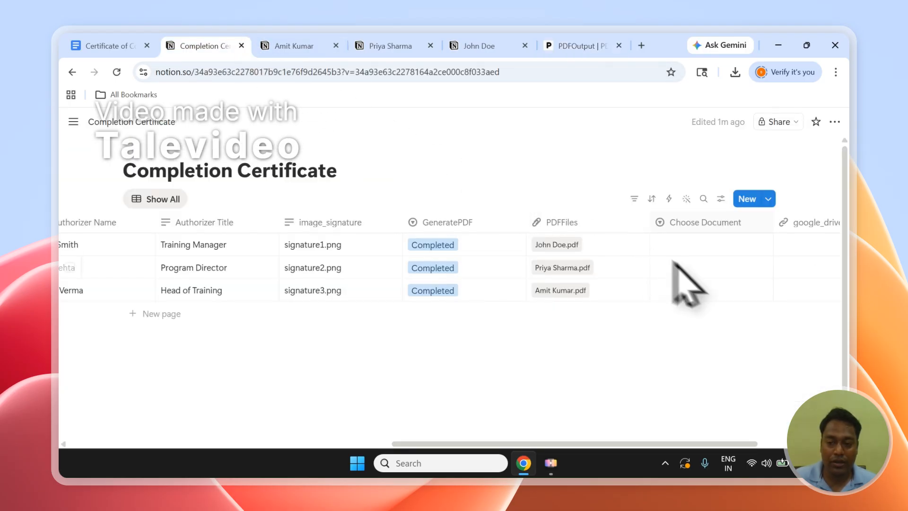
drag(549, 443, 650, 444)
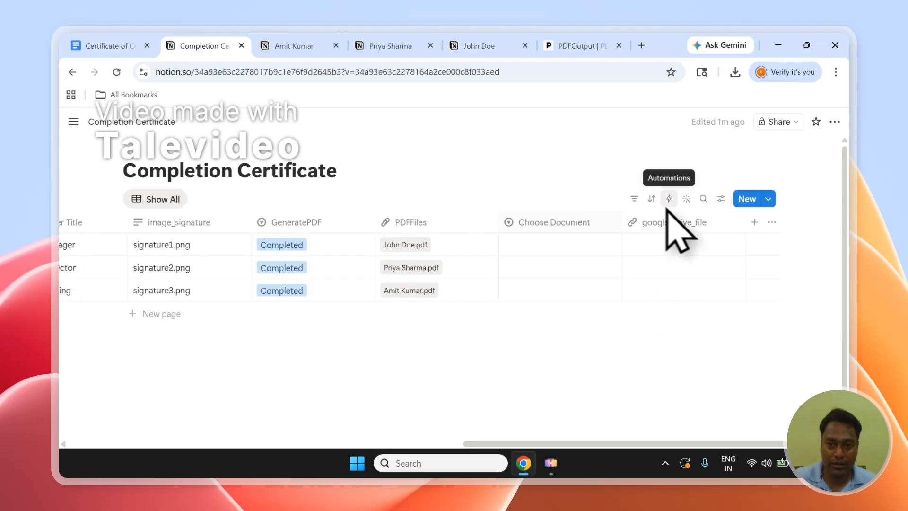
click(592, 44)
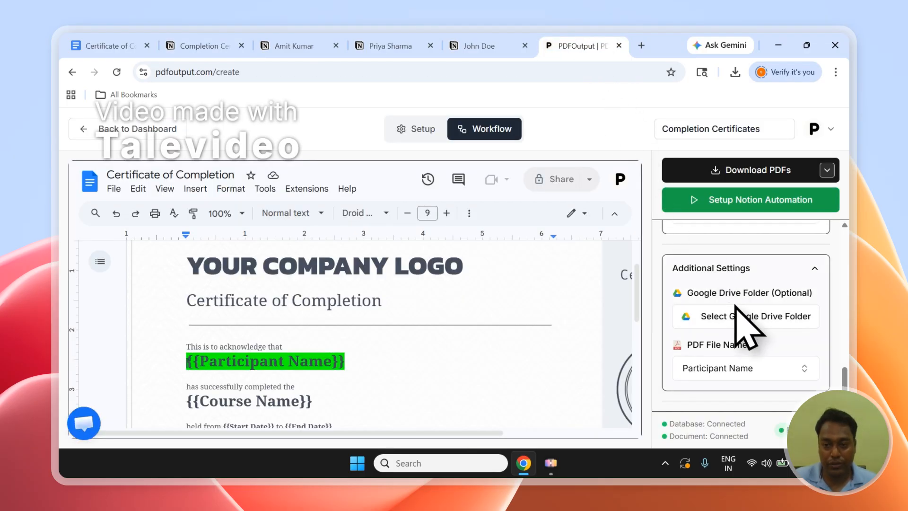
Step: Return to the PDFOutput dashboard, open the Completion Certificates automation's setup, and go back to the dashboard
click(156, 132)
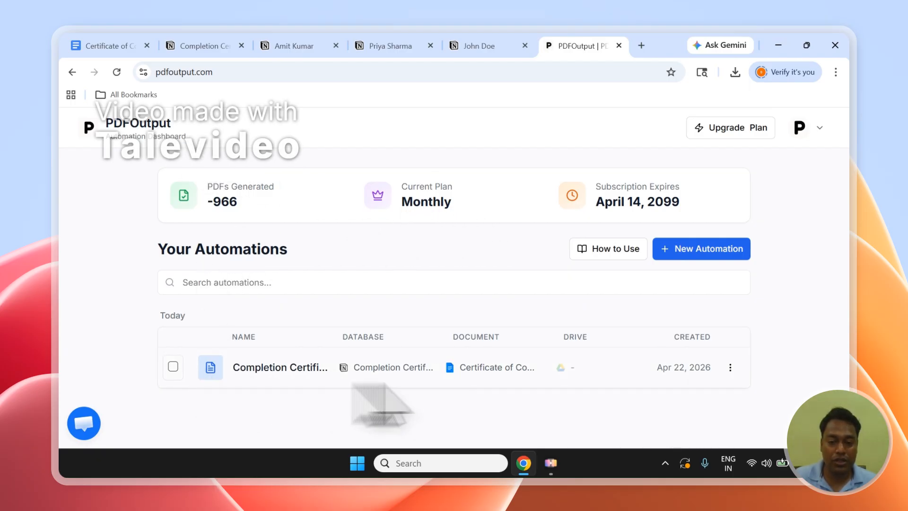
click(624, 363)
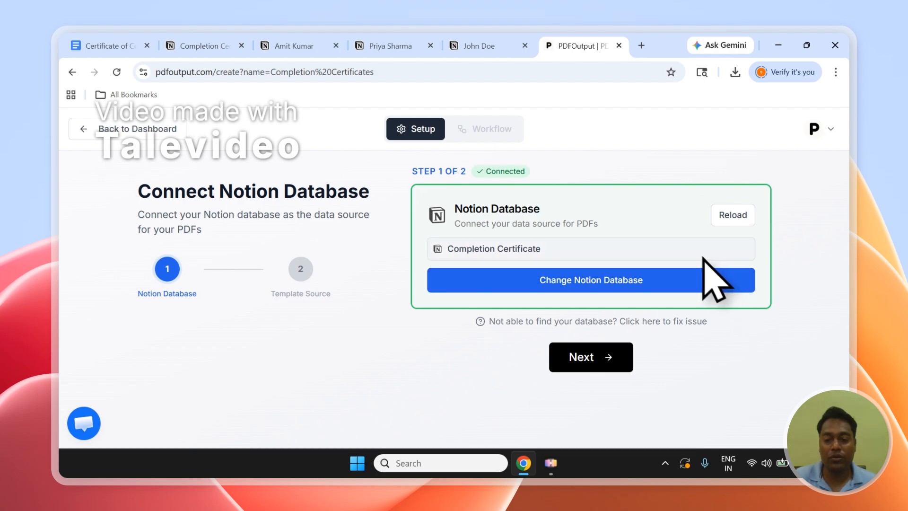
click(183, 129)
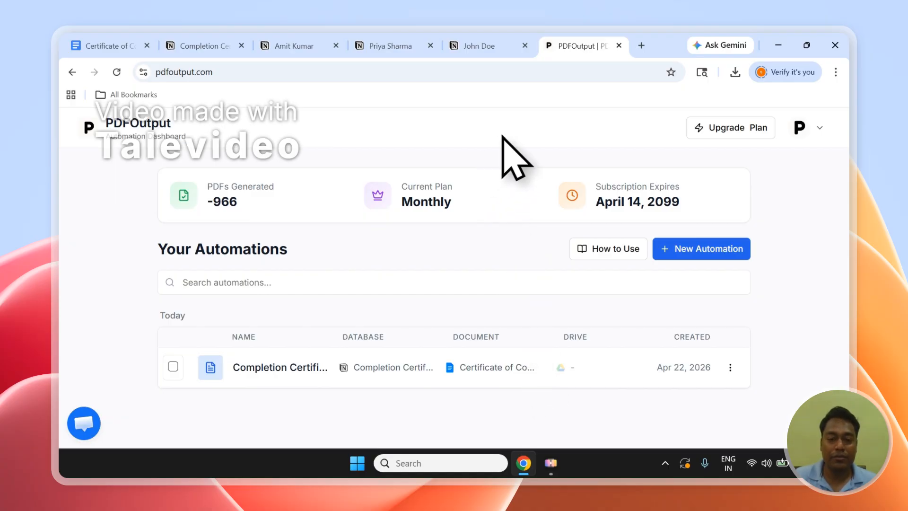
Step: Open the PDFOutput support chat widget and close it again
click(84, 424)
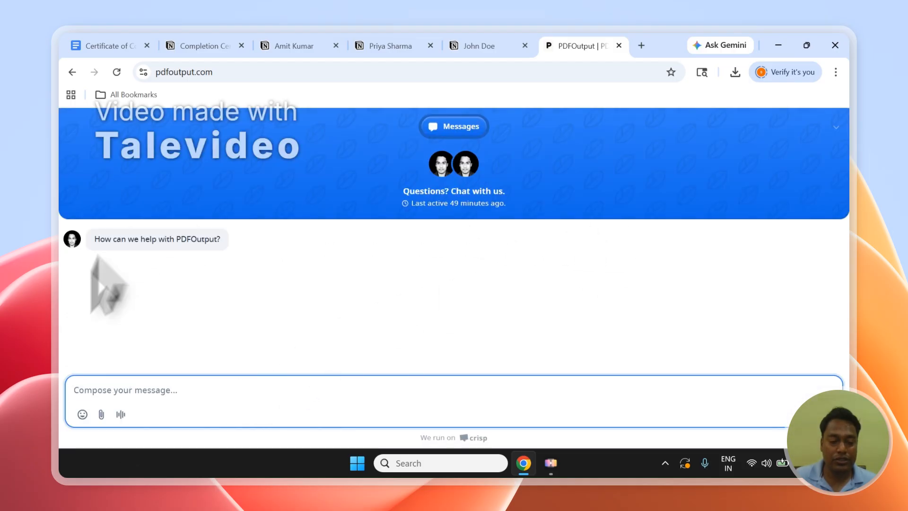
click(837, 129)
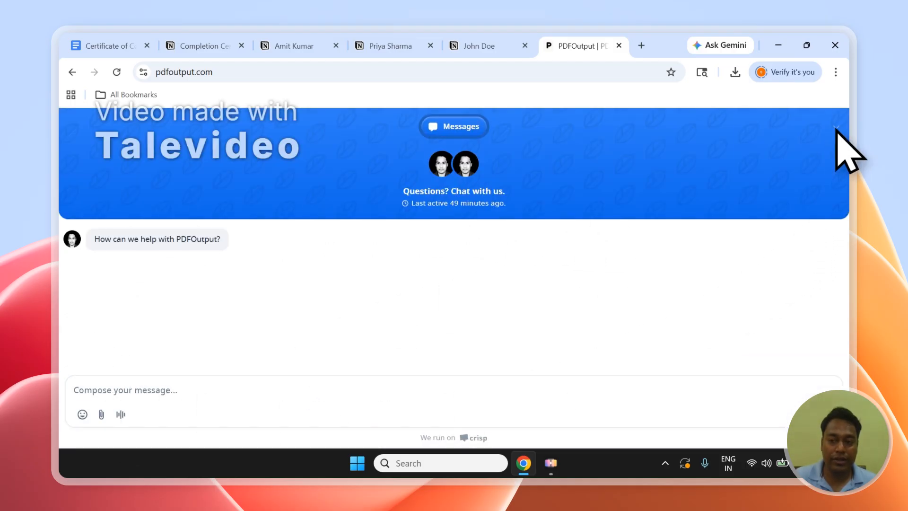
click(836, 128)
Step: Sign out of the PDFOutput account from the profile menu
click(795, 148)
click(799, 128)
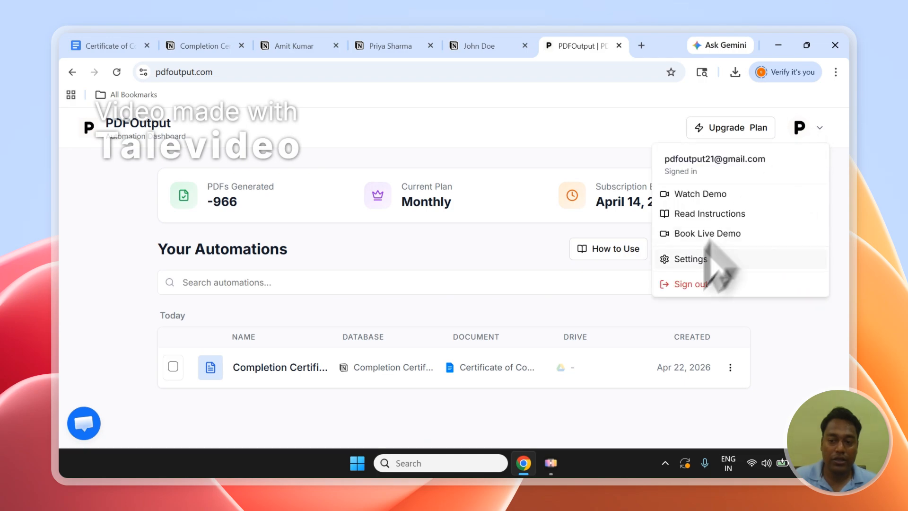
click(689, 284)
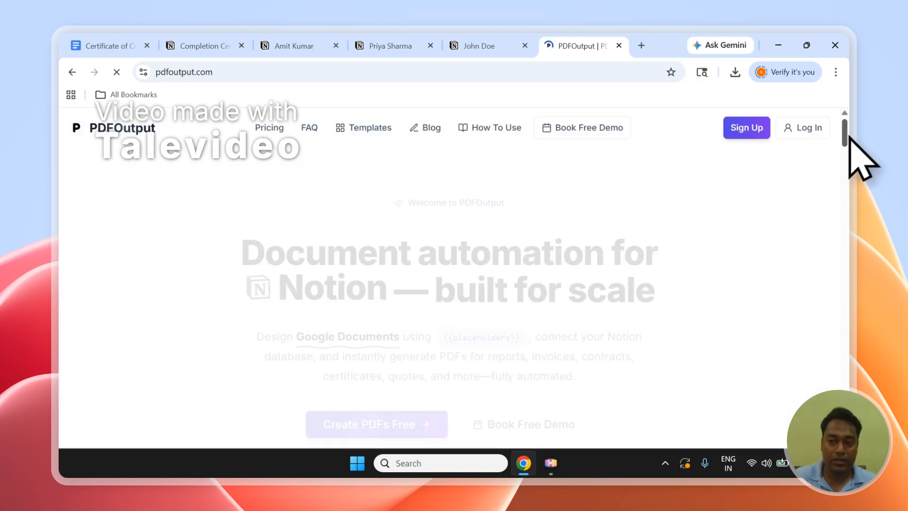
Step: Browse the PDFOutput landing page down to the footer, view the Contact page, and return to the home page
scroll(800, 153, down, 15)
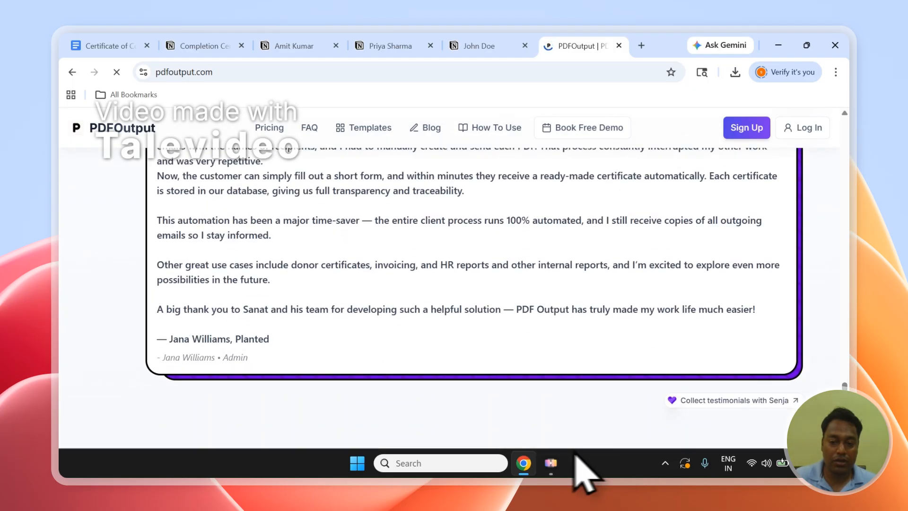
scroll(449, 274, down, 4)
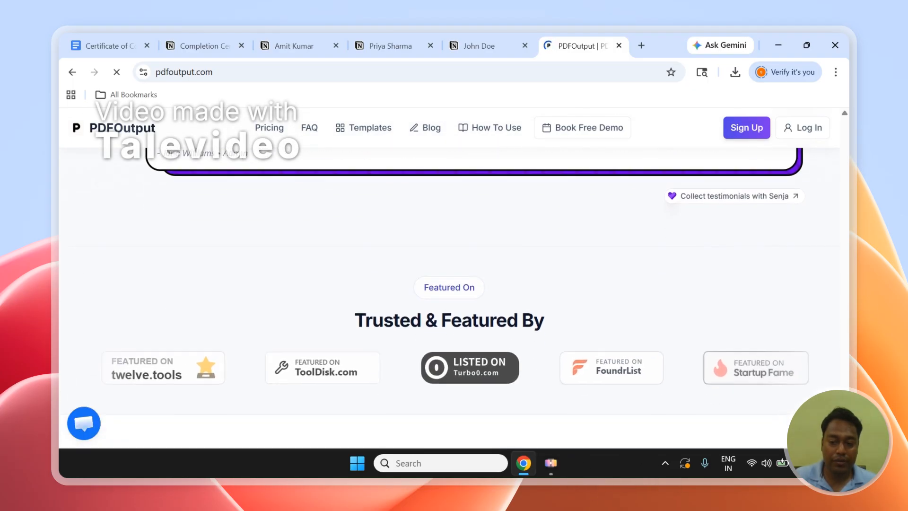
scroll(449, 283, down, 5)
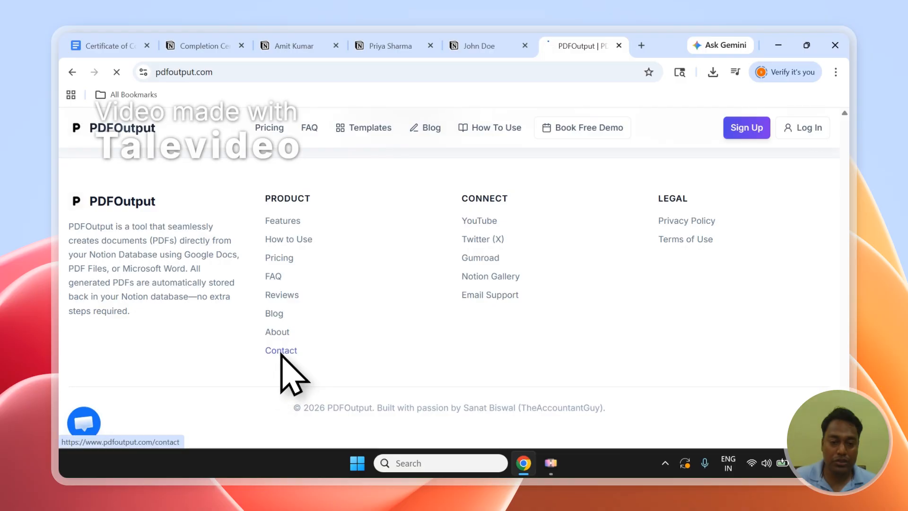
scroll(371, 325, down, 3)
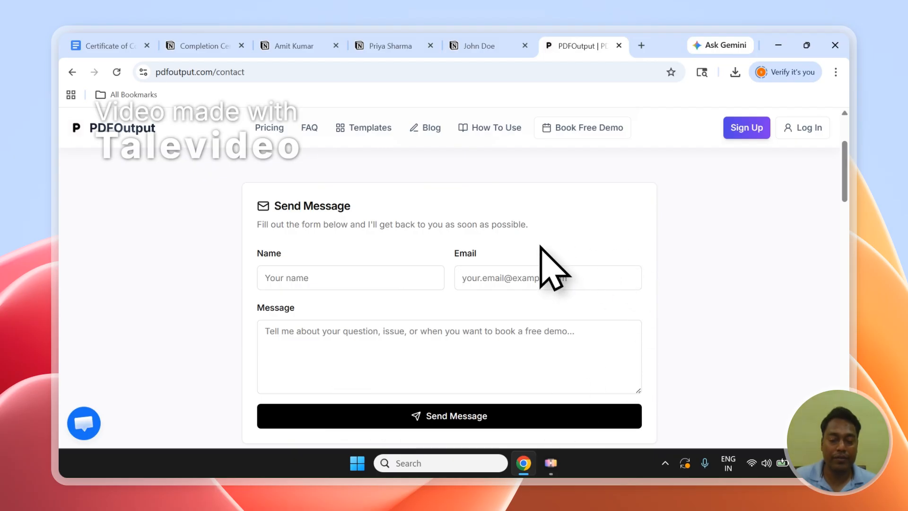
click(136, 135)
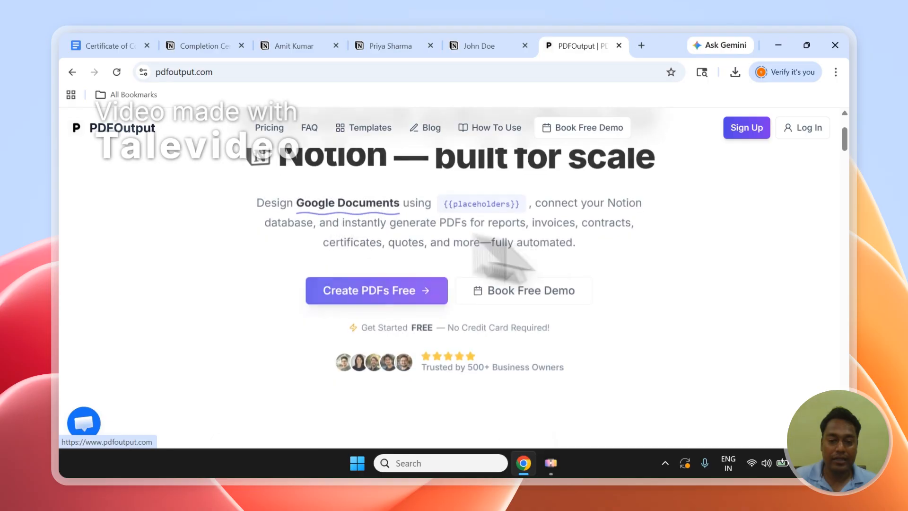
scroll(583, 307, down, 3)
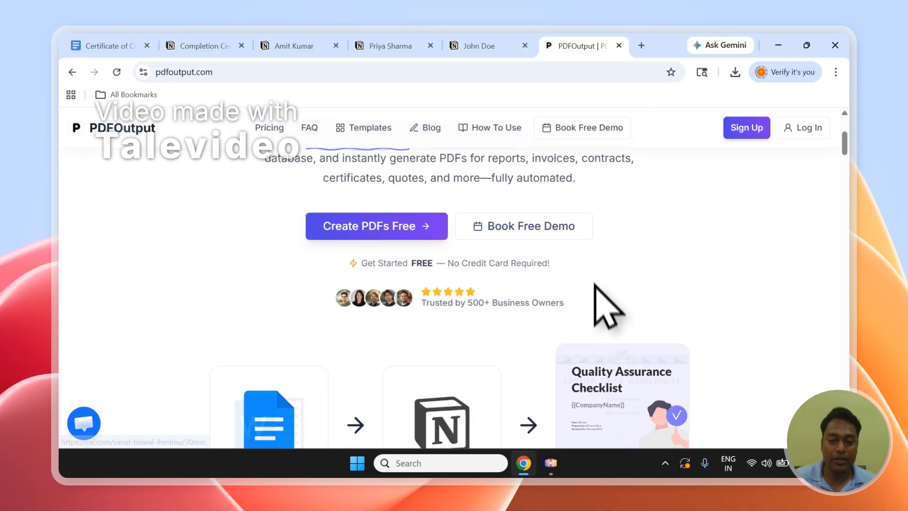
scroll(549, 260, up, 1)
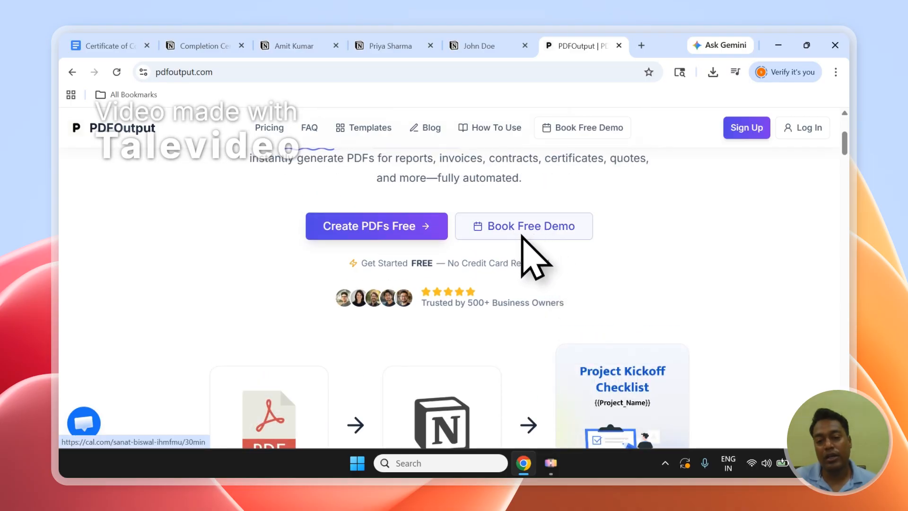
scroll(847, 151, up, 2)
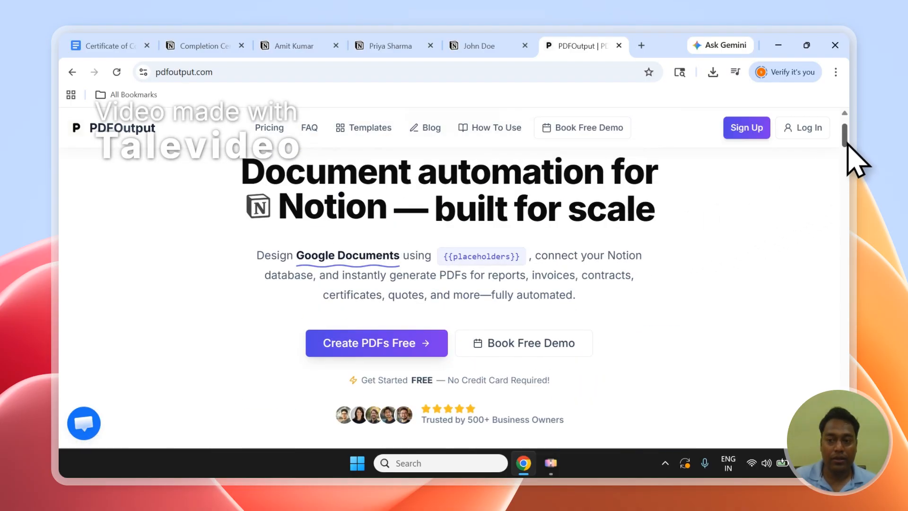